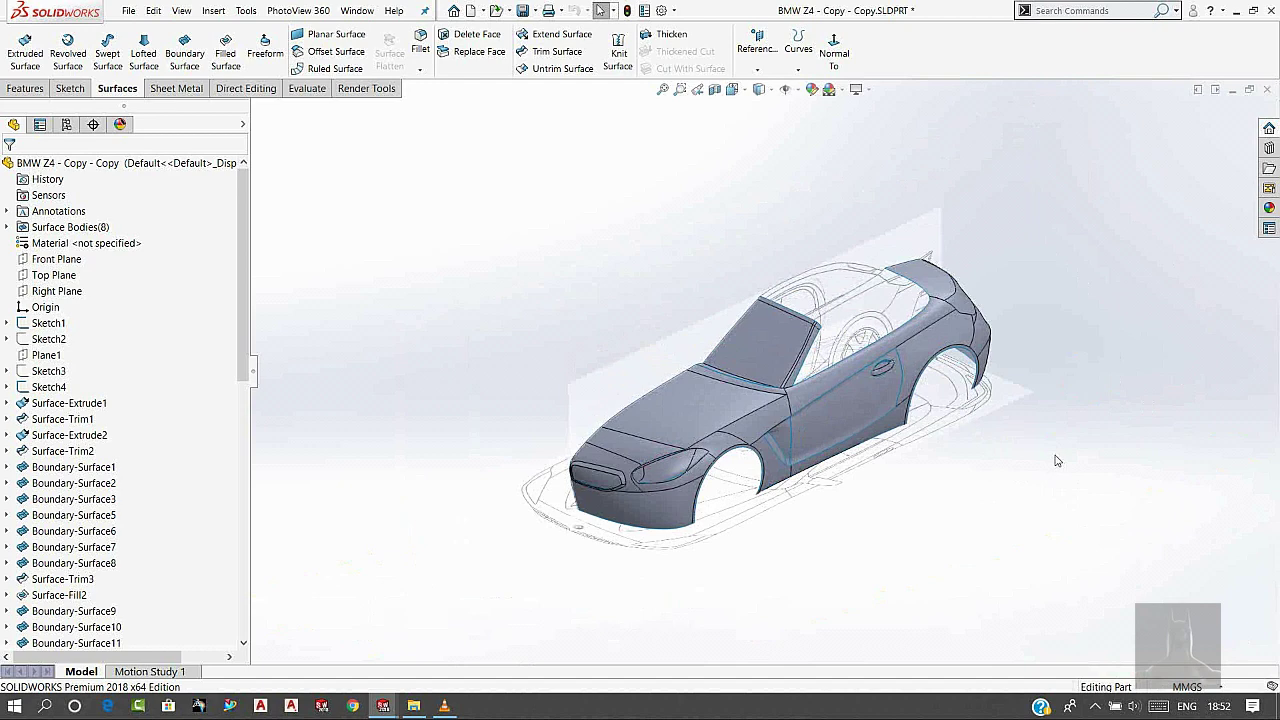
# - Show the rear-view reference Sketch3, switch to the Back view, and pick Plane1 for sketching
pyautogui.click(42, 372)
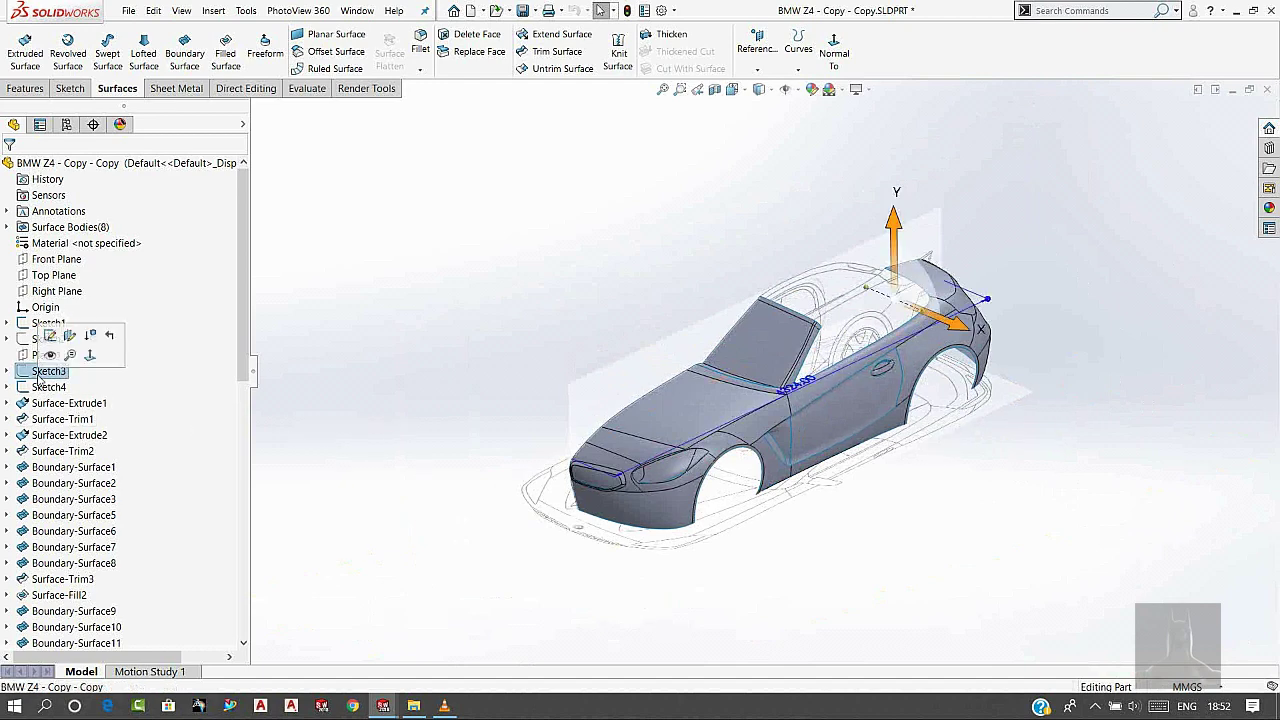
pyautogui.click(46, 357)
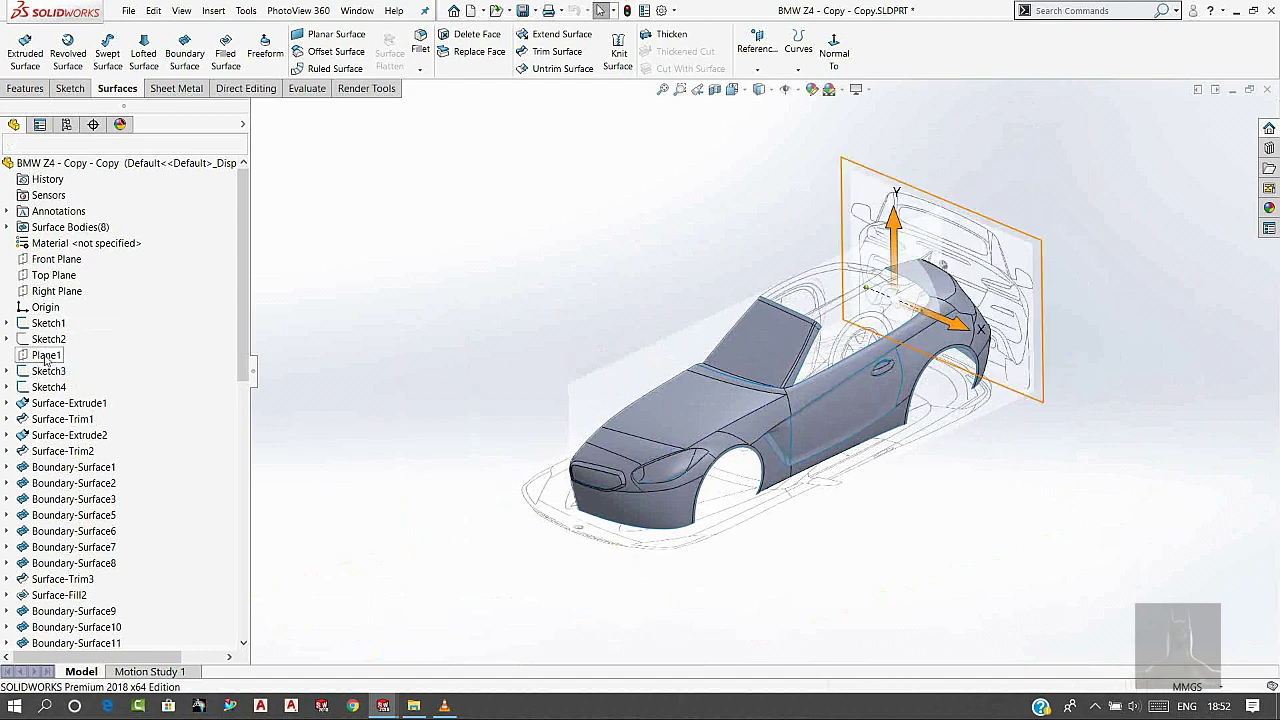
pyautogui.click(531, 234)
pyautogui.moveTo(531, 234)
pyautogui.mouseDown(button='middle')
pyautogui.moveTo(808, 318)
pyautogui.moveTo(563, 340)
pyautogui.moveTo(620, 380)
pyautogui.mouseUp(button='middle')
pyautogui.press('space')
pyautogui.click(593, 428)
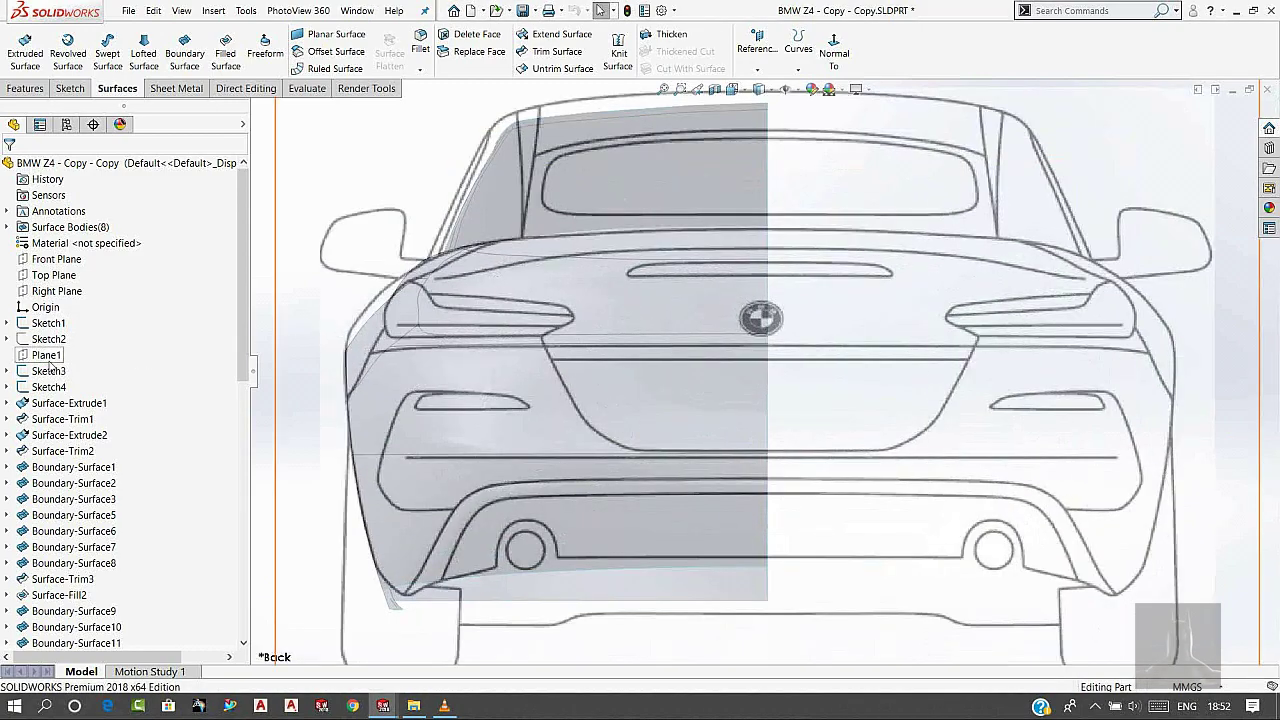
pyautogui.click(47, 358)
# - In a new Plane1 sketch, spline the taillight curve from the deck line to the centreline
pyautogui.click(62, 343)
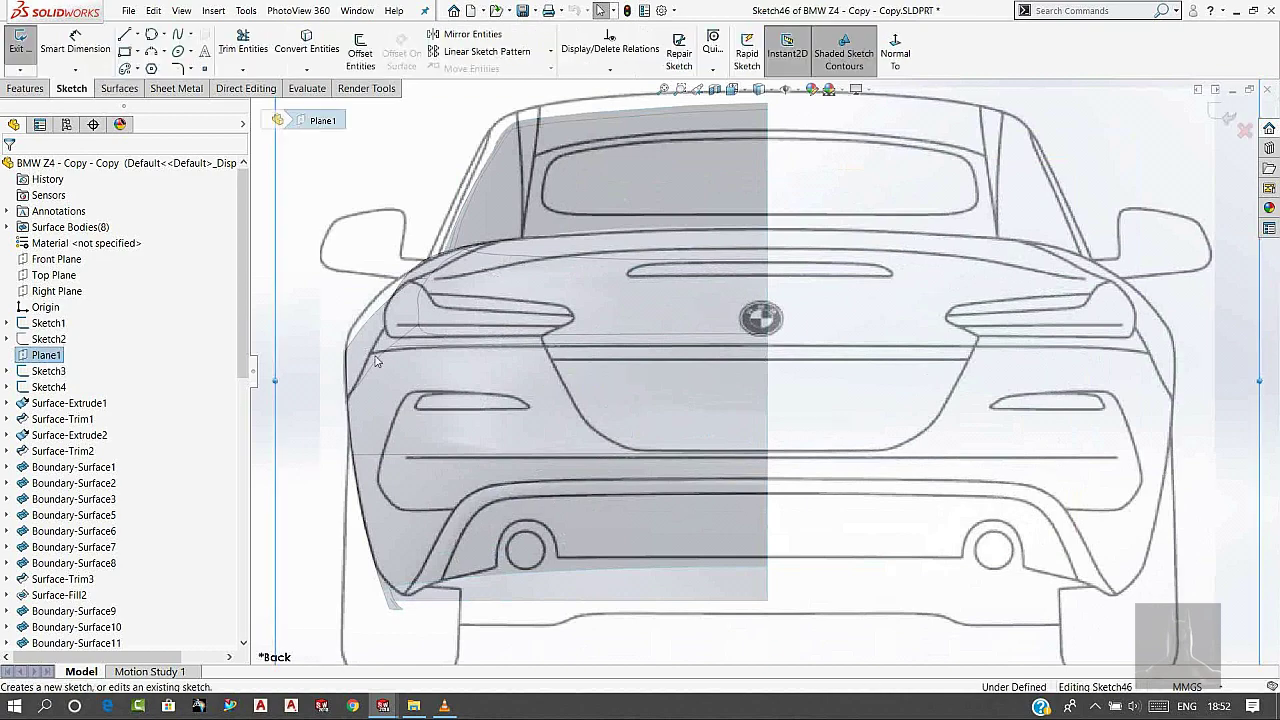
pyautogui.scroll(-2, 742, 421)
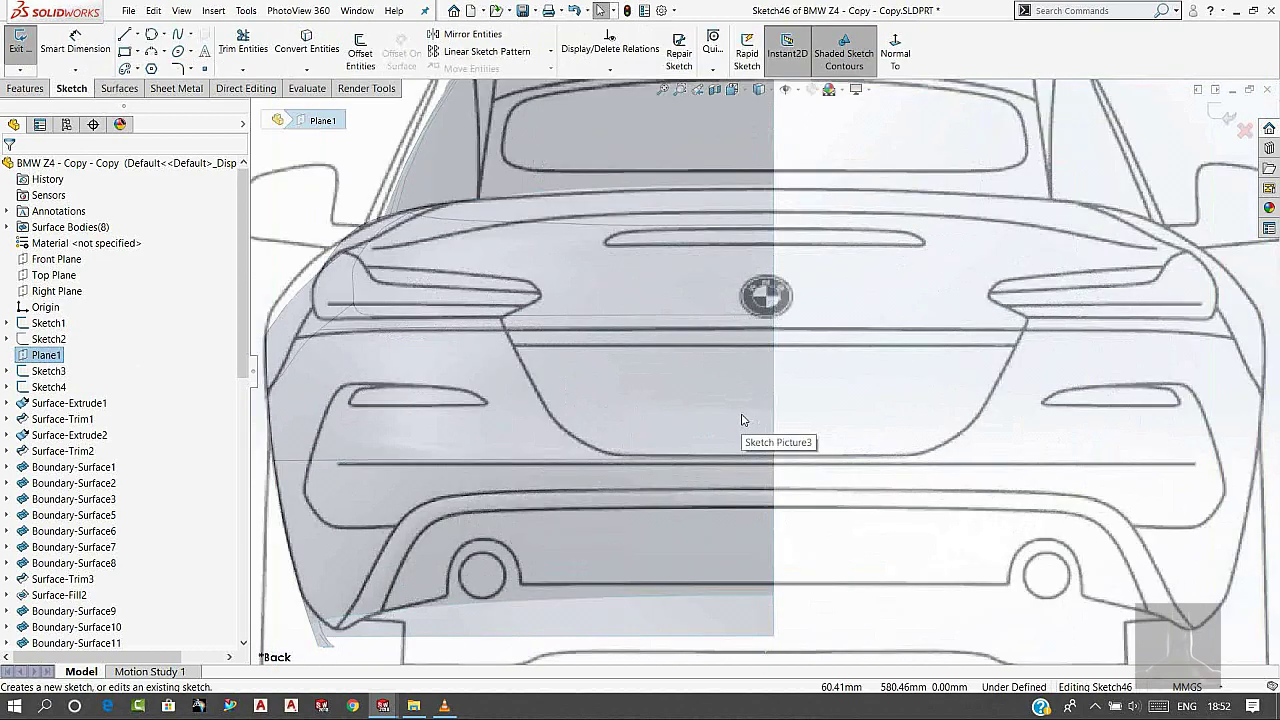
pyautogui.click(178, 34)
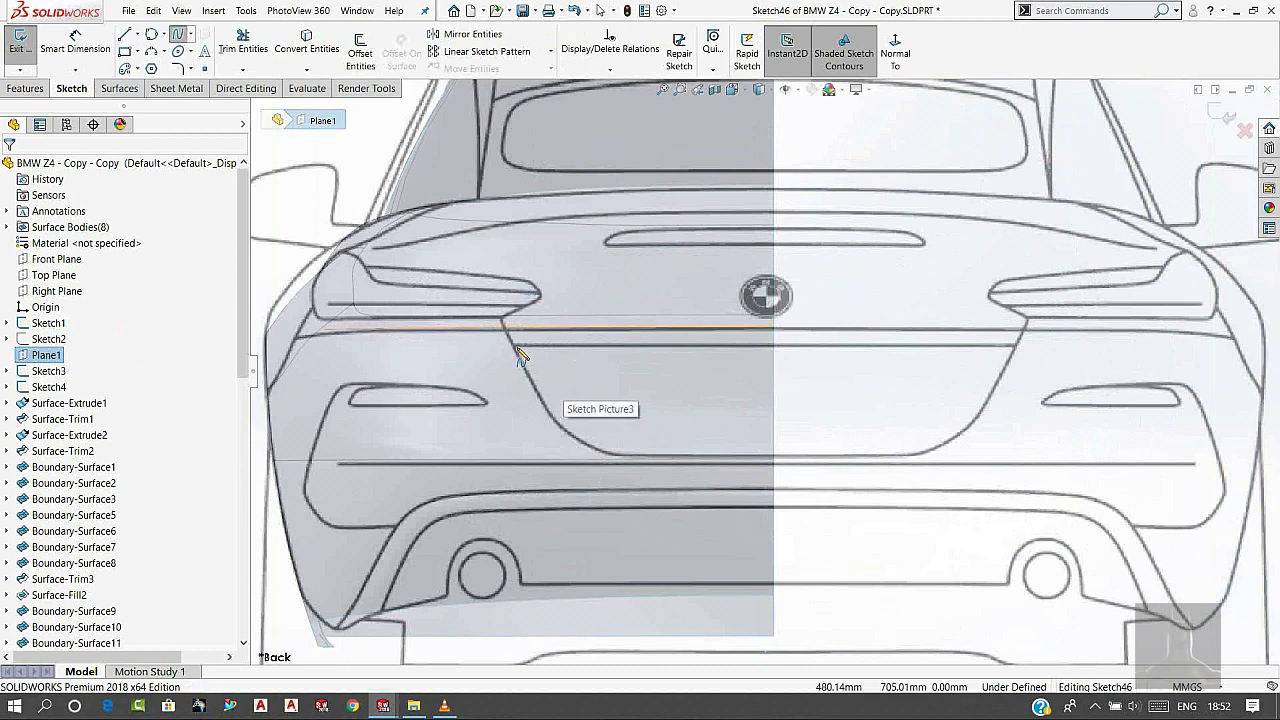
pyautogui.click(517, 348)
pyautogui.click(580, 442)
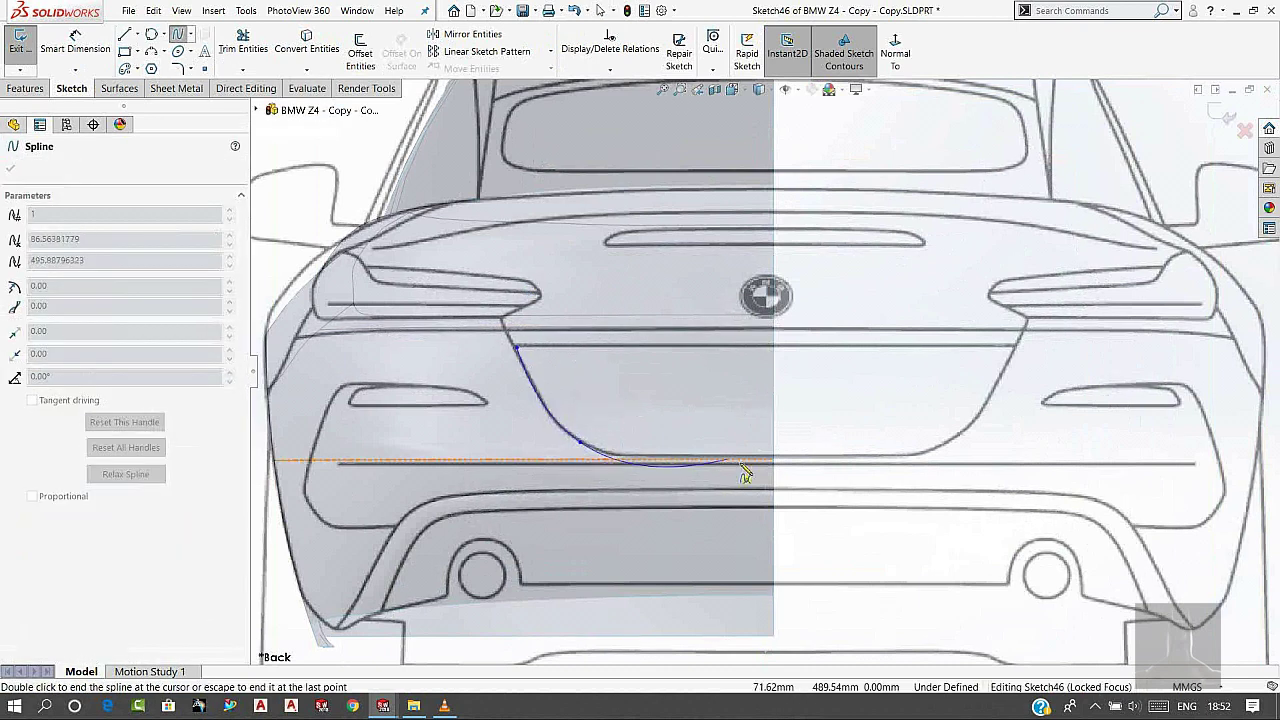
pyautogui.click(772, 443)
pyautogui.rightClick(728, 380)
pyautogui.click(760, 400)
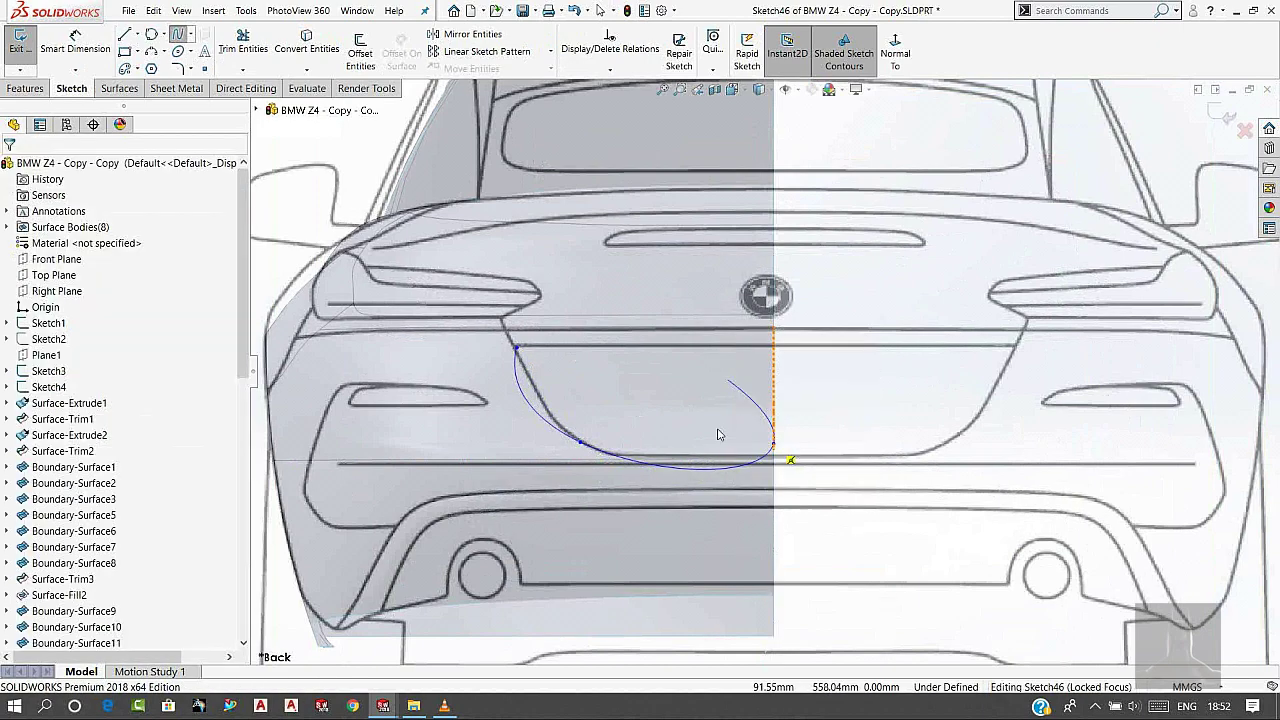
# - Make the spline's centreline end tangent Horizontal and hide the reference picture
pyautogui.click(716, 463)
pyautogui.scroll(-3, 716, 463)
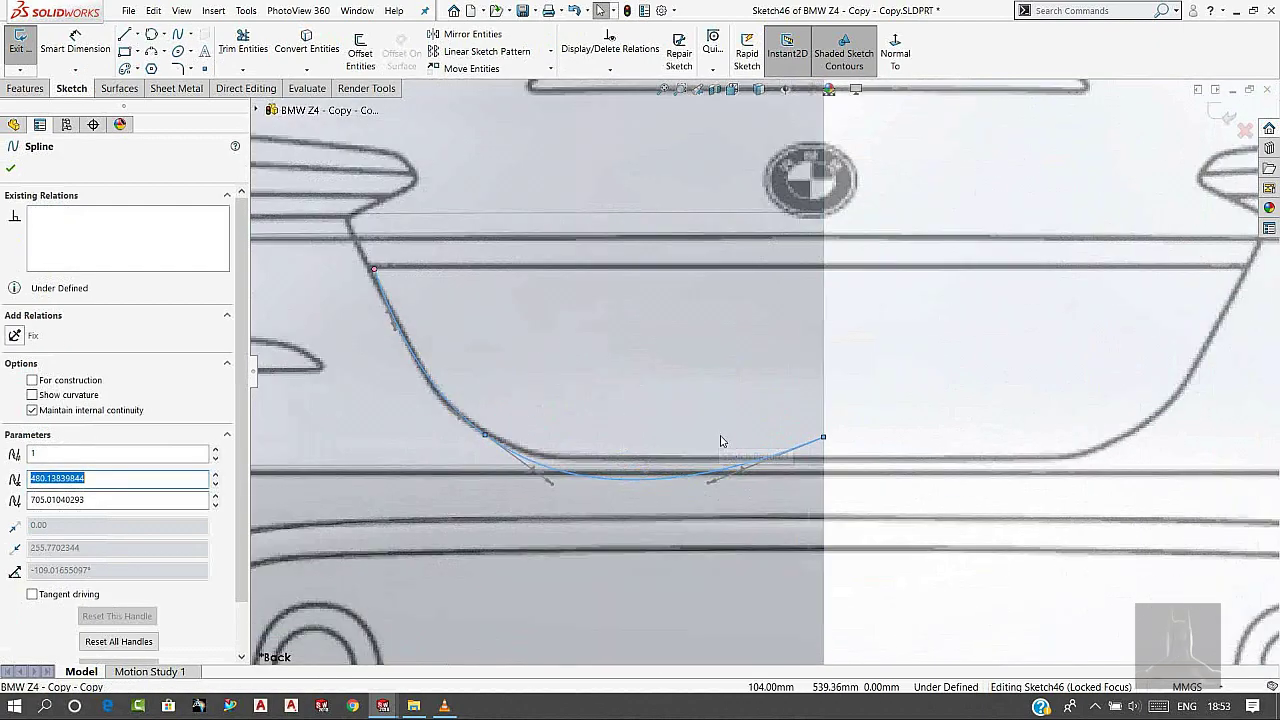
pyautogui.click(713, 490)
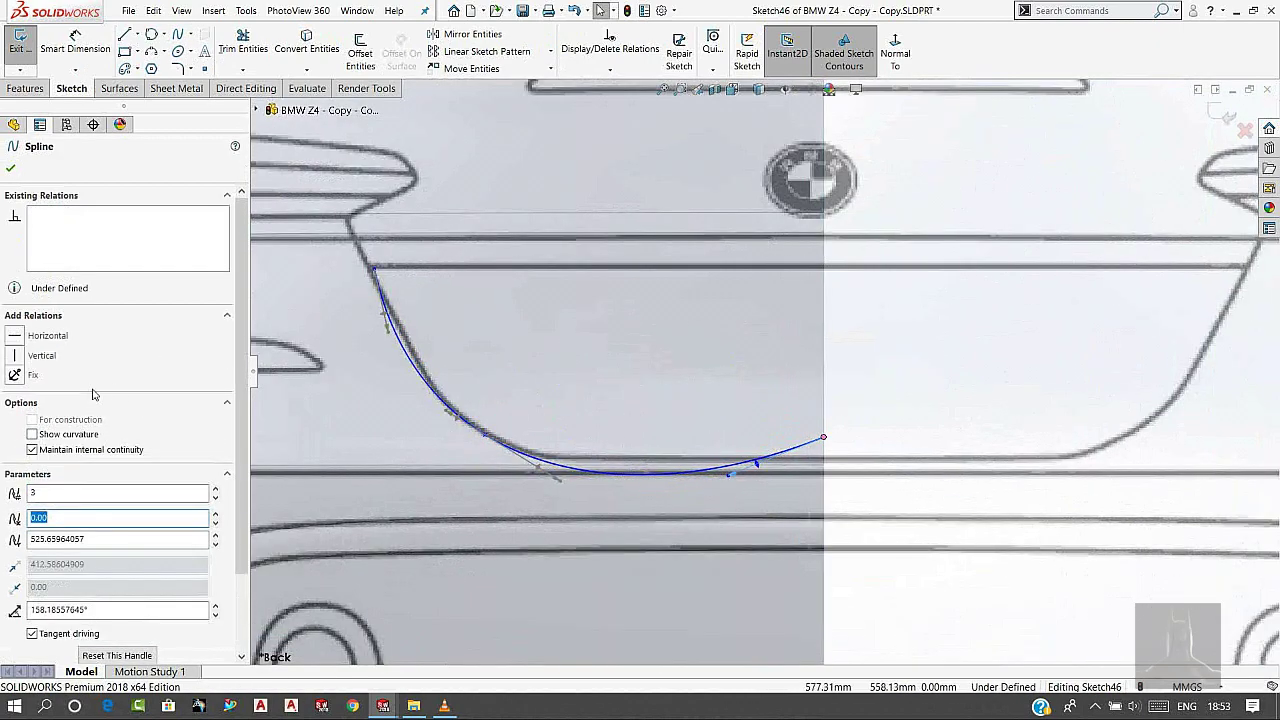
pyautogui.moveTo(760, 474); pyautogui.dragTo(752, 440)
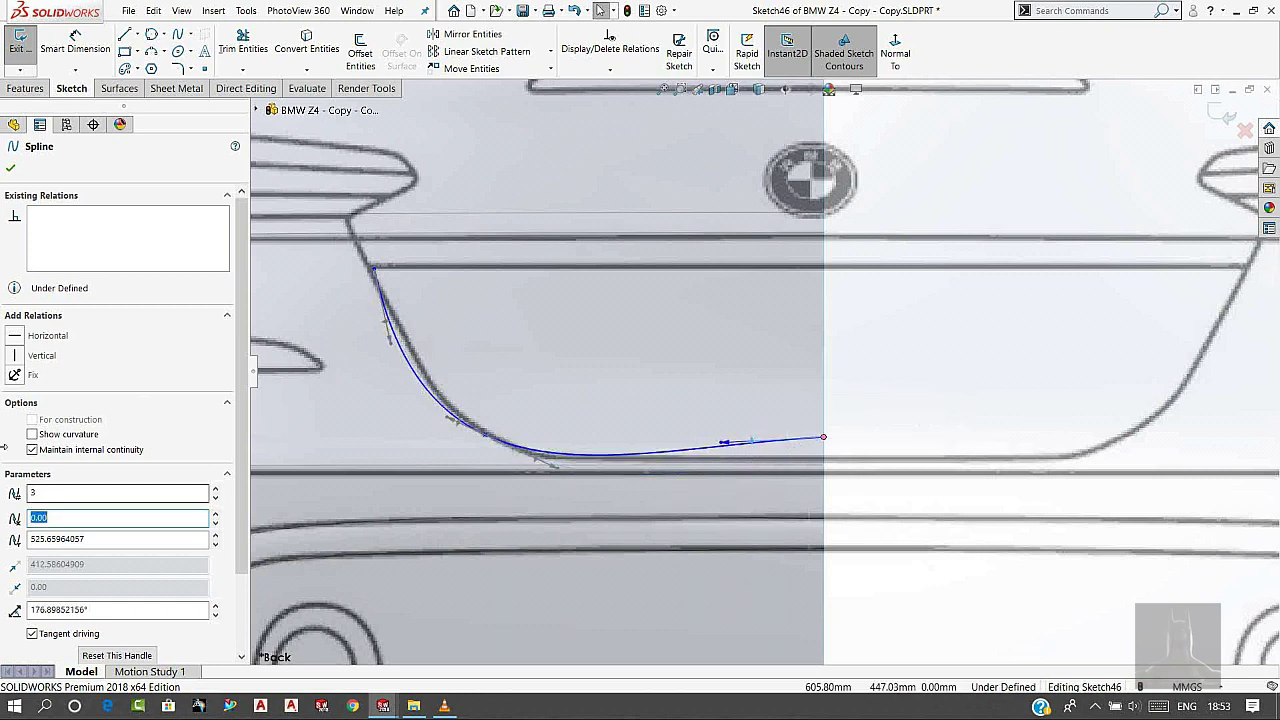
pyautogui.click(17, 340)
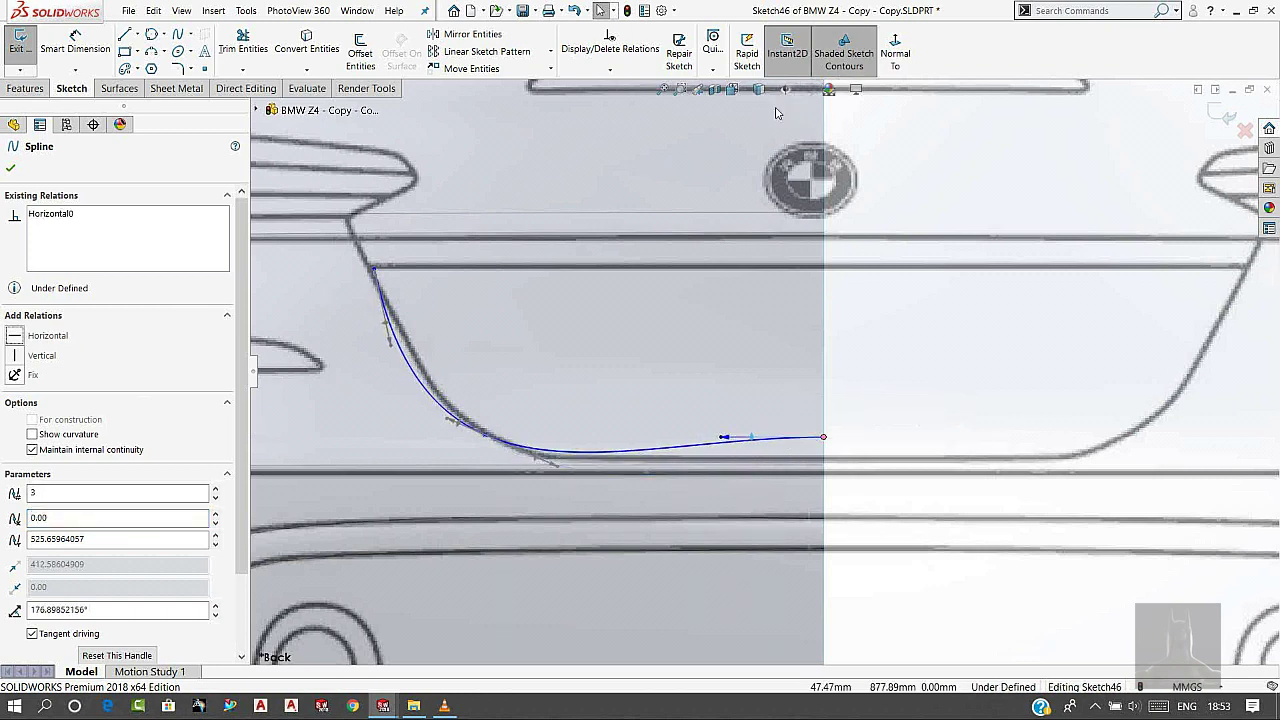
pyautogui.press('Escape')
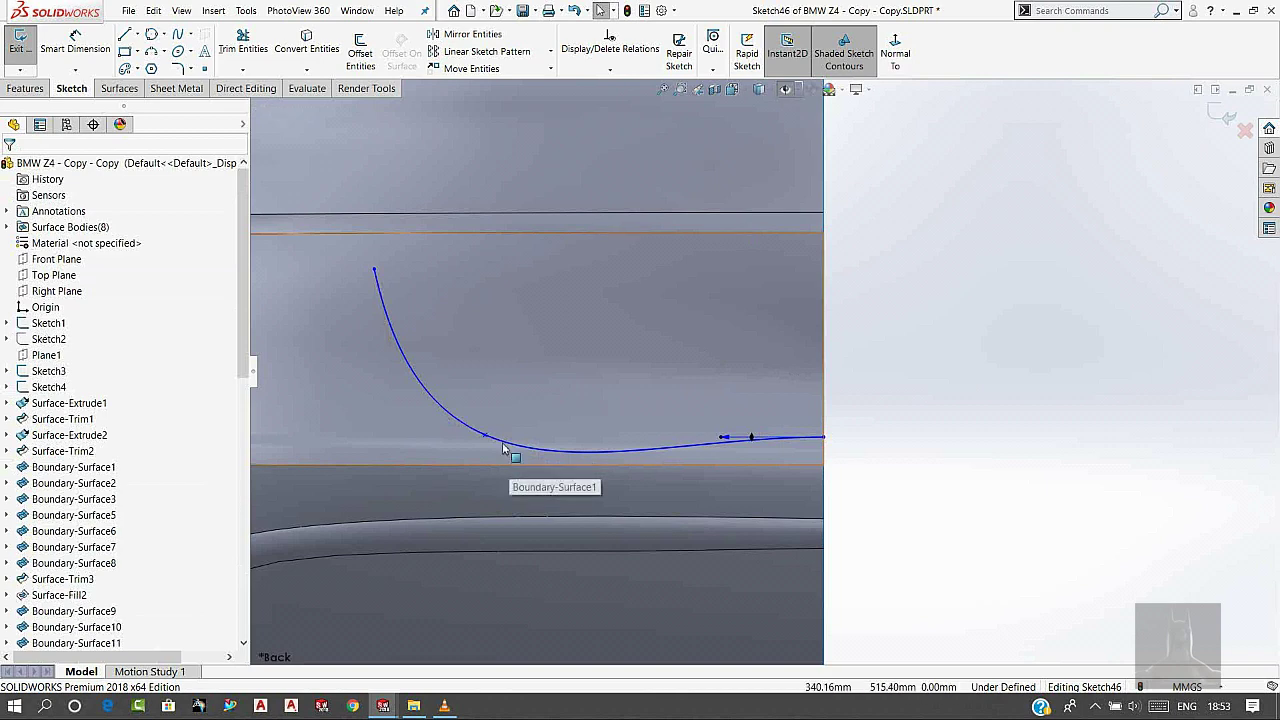
# - Drag the middle point's tangent handles to flatten the curve's bottom and reshape its upper section
pyautogui.click(485, 434)
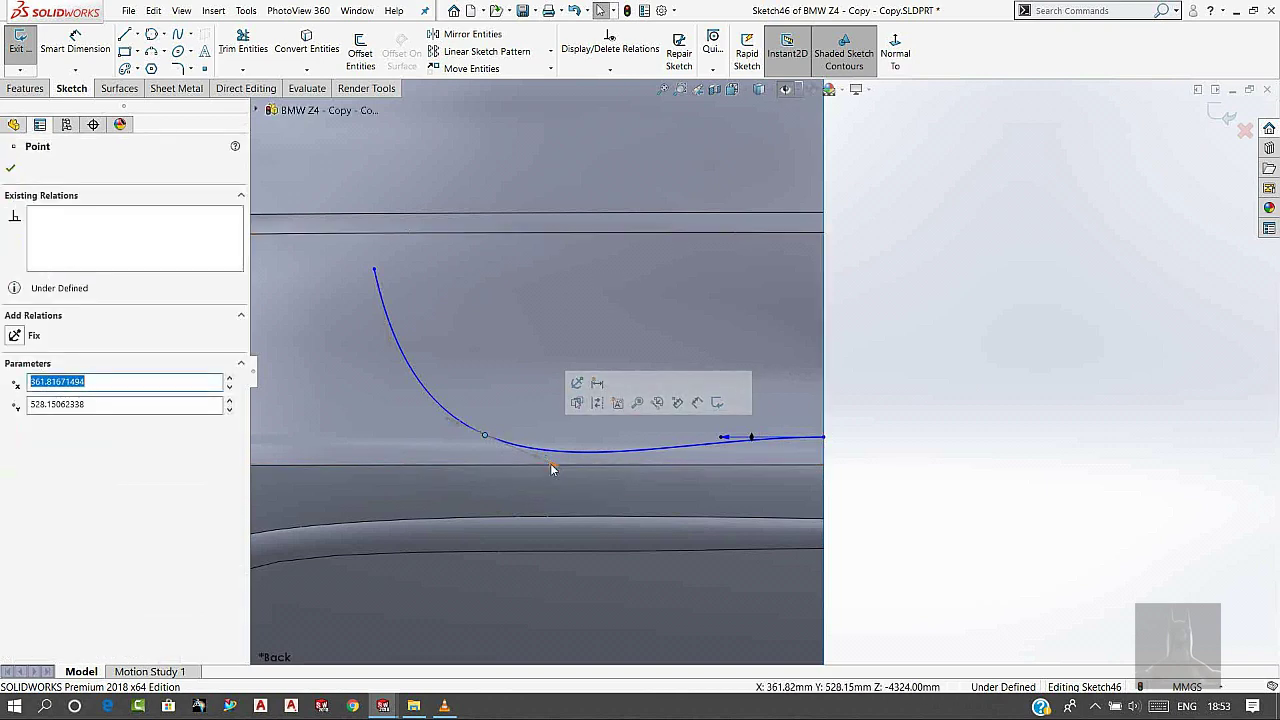
pyautogui.moveTo(546, 459); pyautogui.dragTo(558, 442)
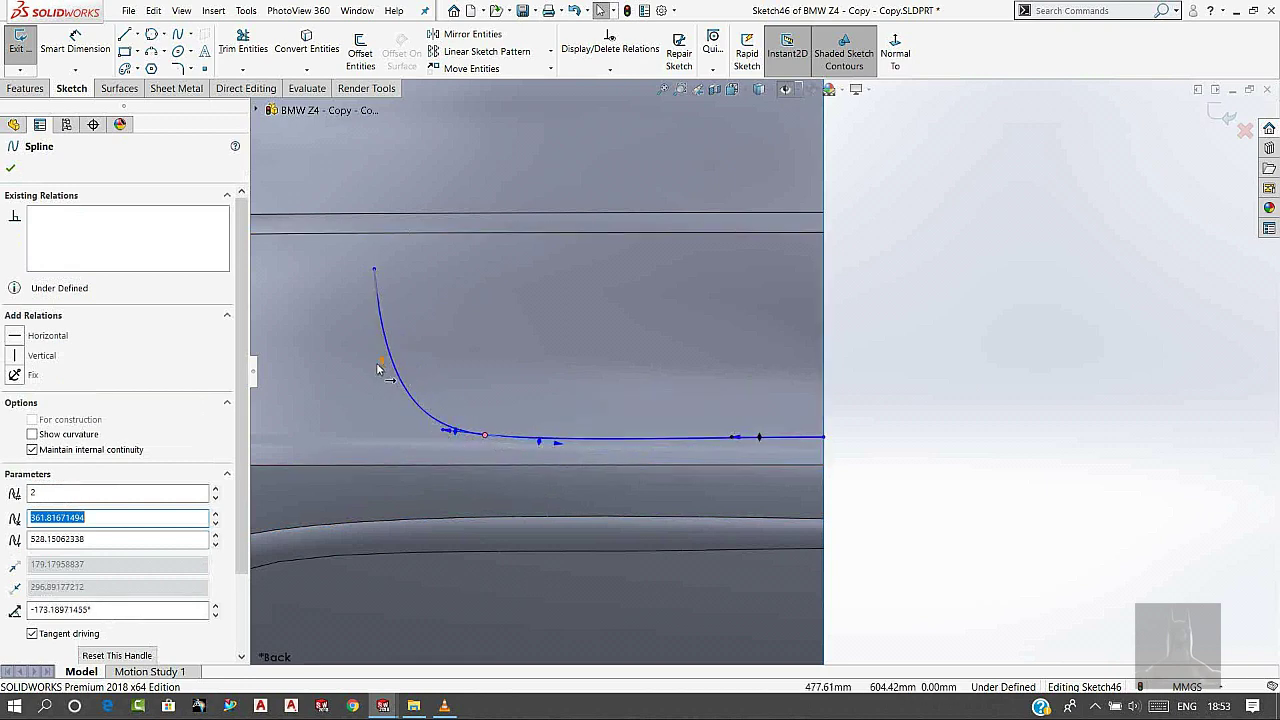
pyautogui.moveTo(383, 369)
pyautogui.mouseDown()
pyautogui.moveTo(409, 375)
pyautogui.moveTo(396, 348)
pyautogui.mouseUp()
pyautogui.scroll(-2, 480, 449)
pyautogui.scroll(-2, 646, 446)
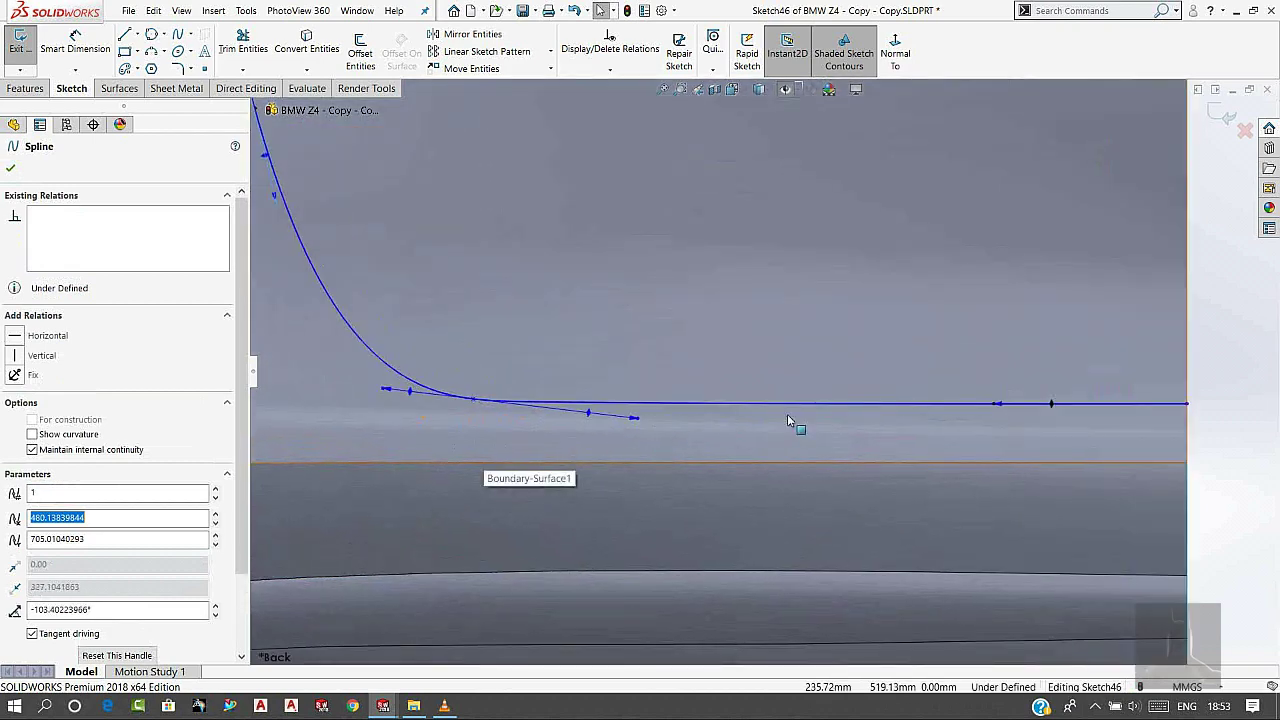
# - Tighten the bend at the middle point, lengthen the flat run to the centreline, and finish editing
pyautogui.click(475, 401)
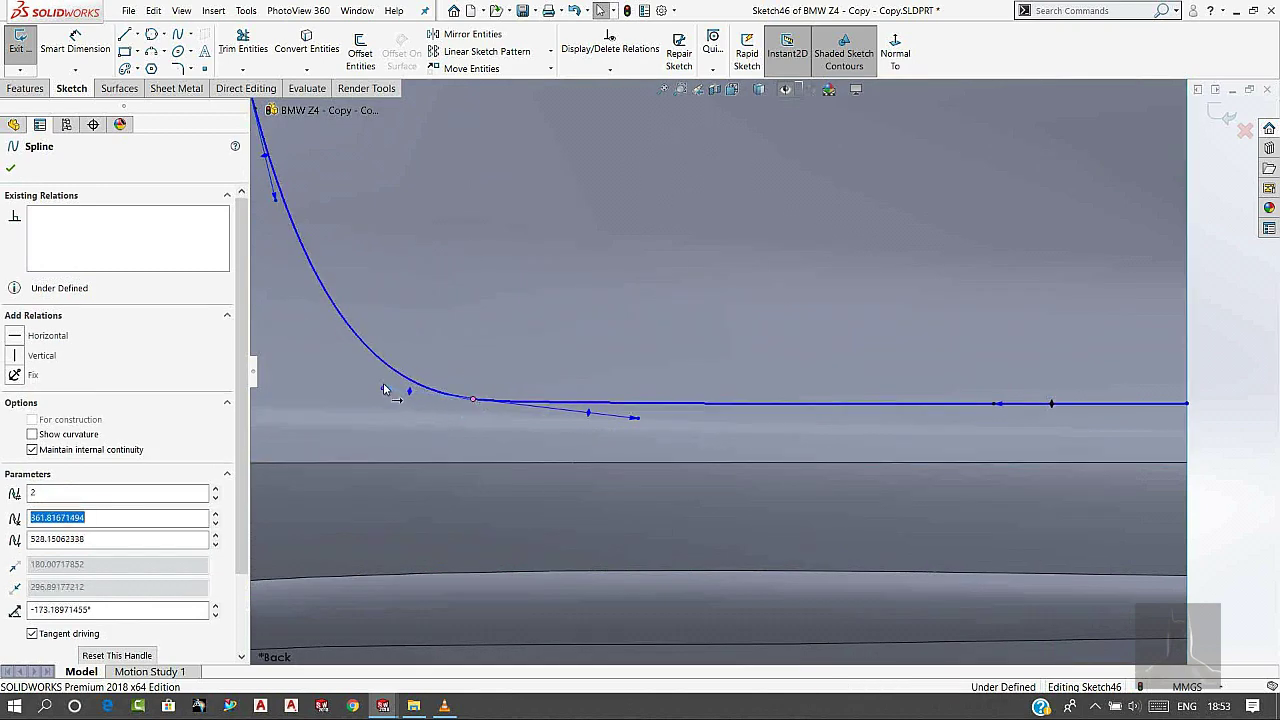
pyautogui.moveTo(384, 389); pyautogui.dragTo(404, 390)
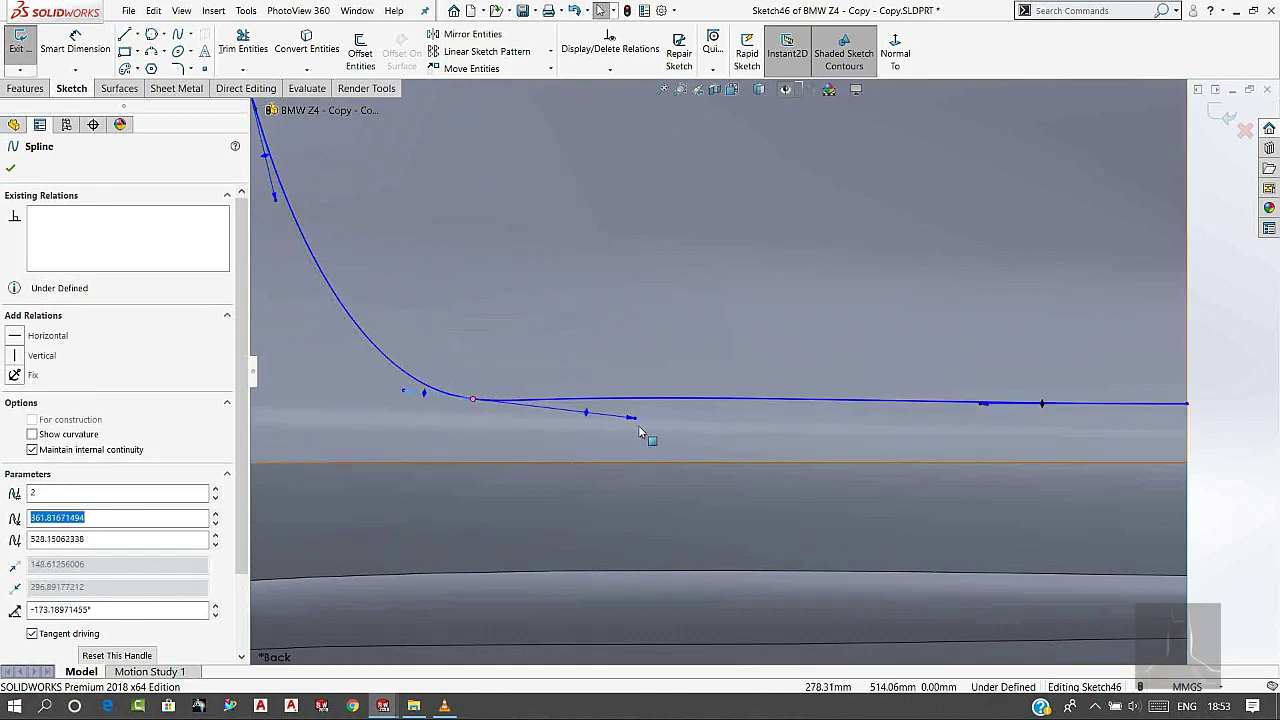
pyautogui.moveTo(631, 418)
pyautogui.mouseDown()
pyautogui.moveTo(600, 441)
pyautogui.moveTo(610, 424)
pyautogui.mouseUp()
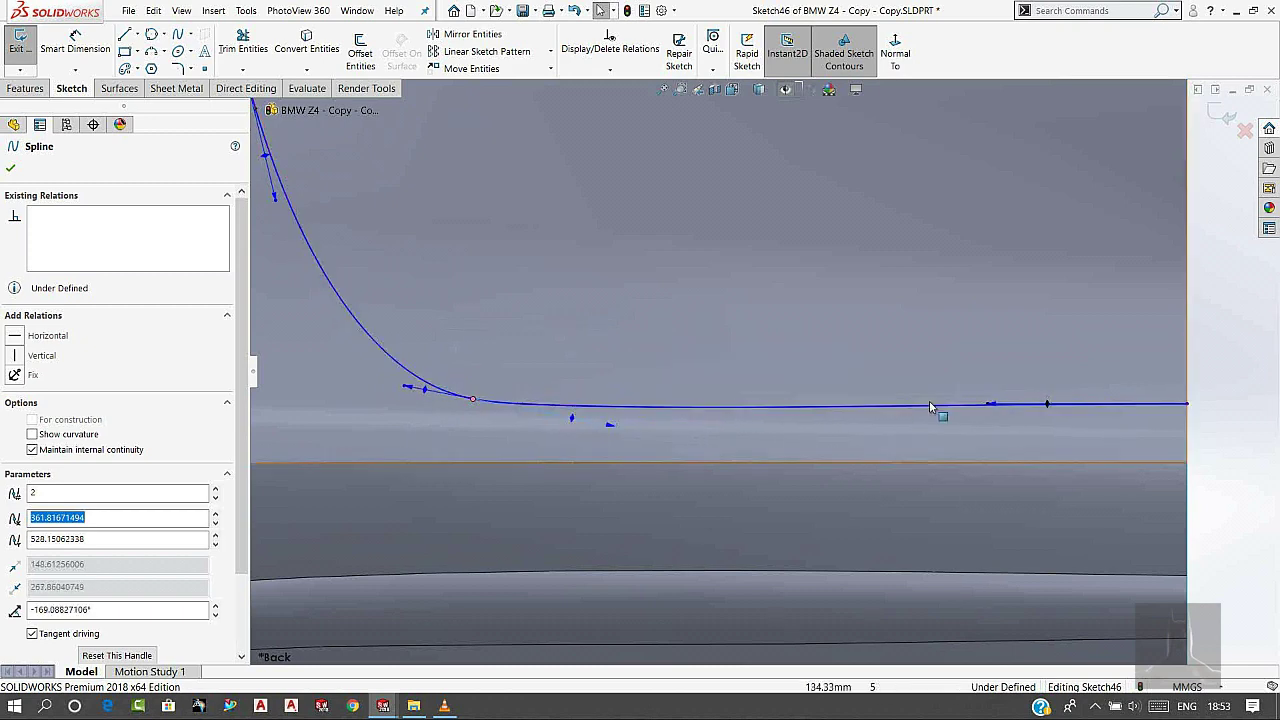
pyautogui.moveTo(986, 405); pyautogui.dragTo(1036, 407)
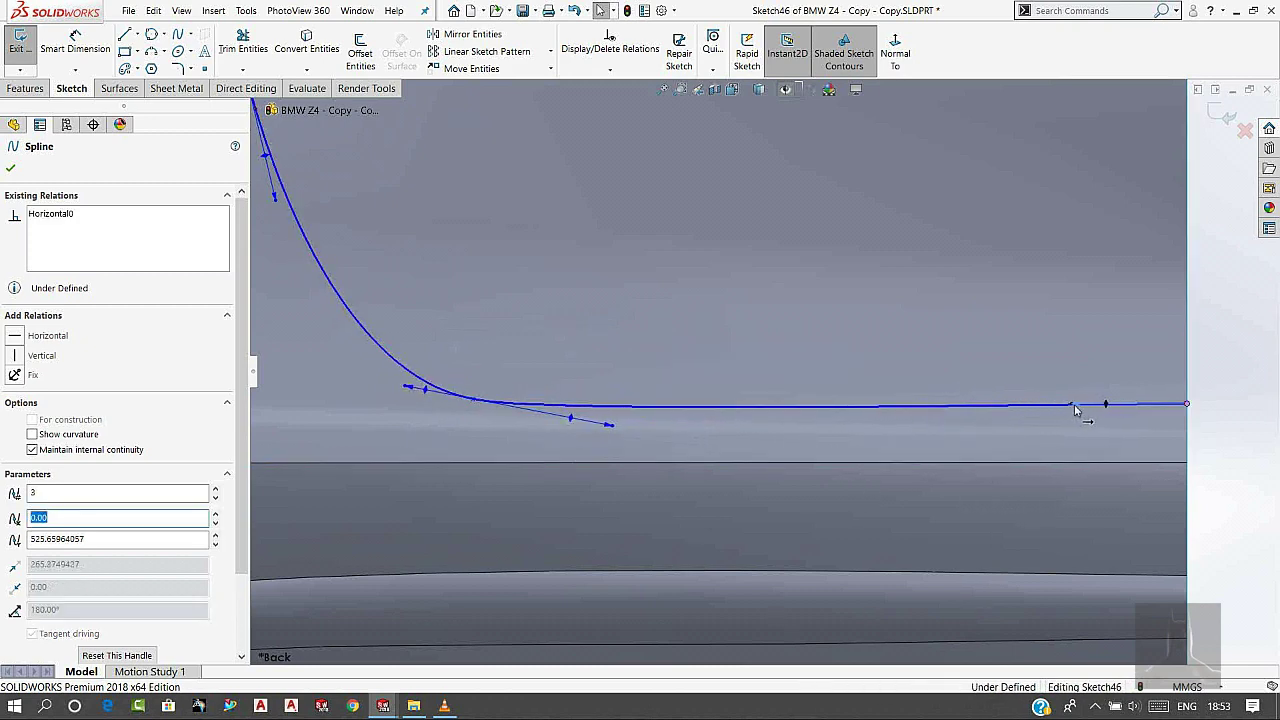
pyautogui.scroll(2, 1100, 414)
pyautogui.scroll(3, 1057, 306)
pyautogui.click(1062, 257)
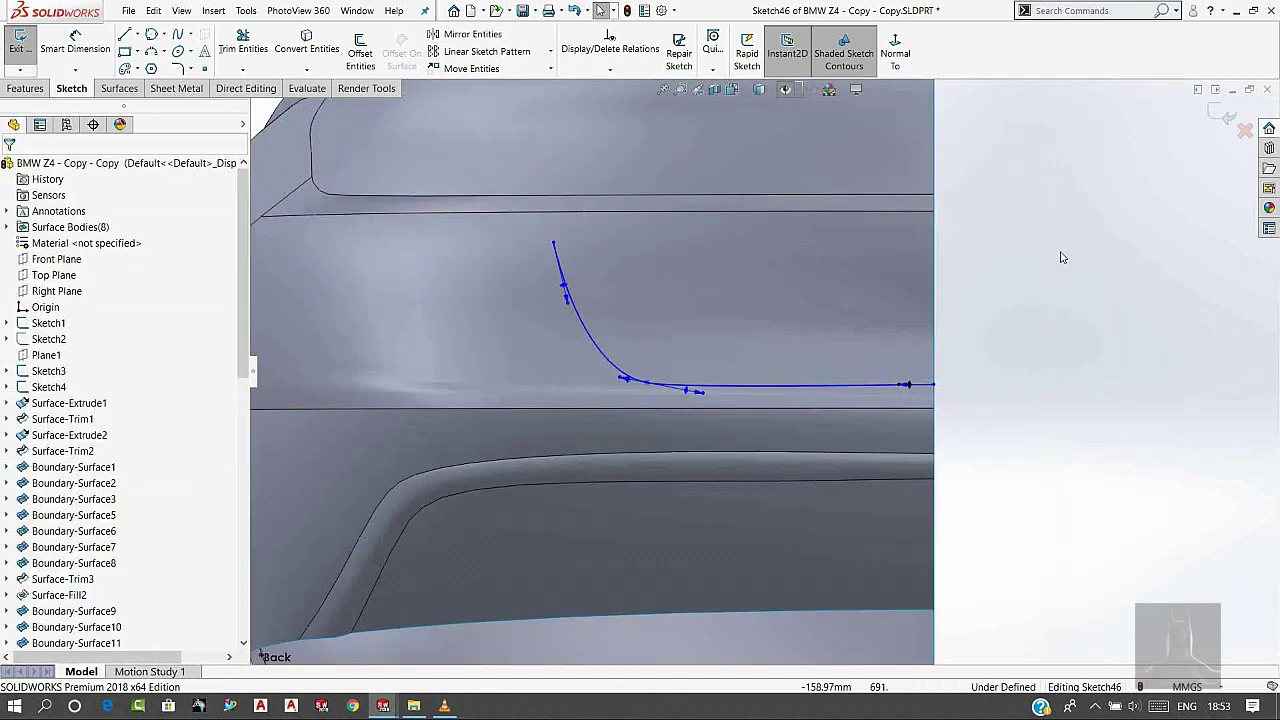
pyautogui.scroll(-1, 1062, 263)
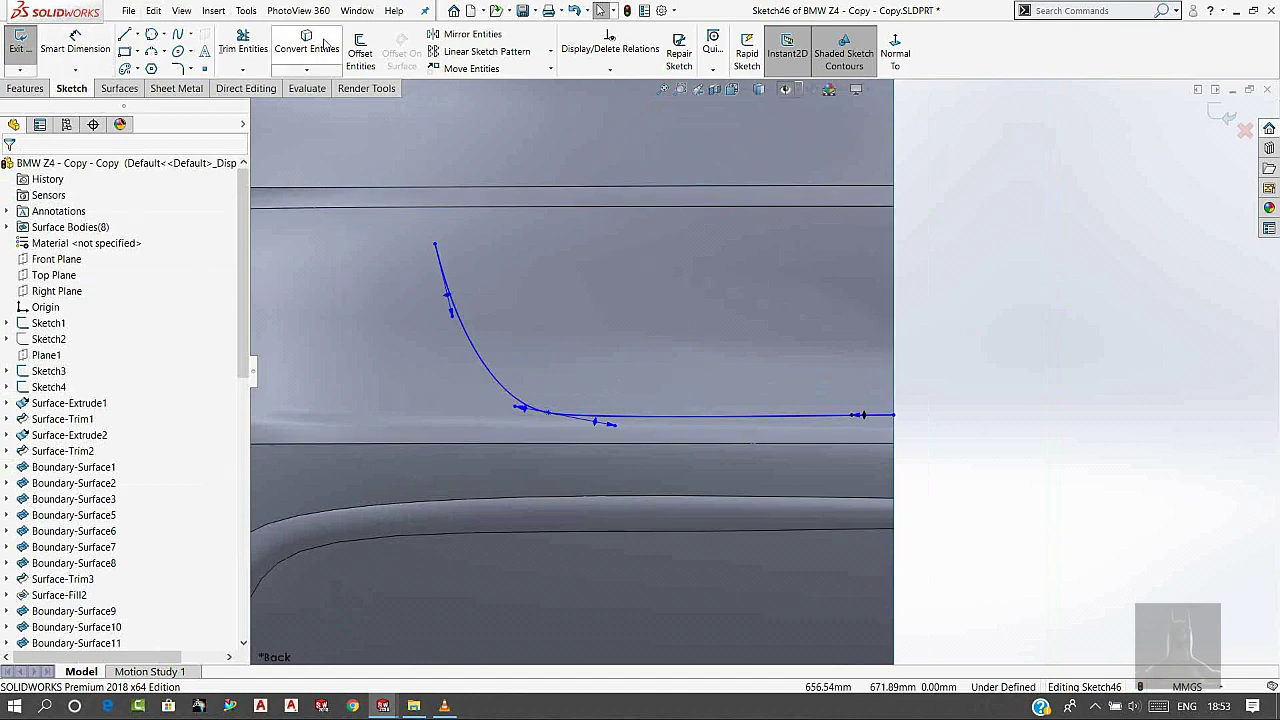
# - Offset the taillight spline 40 mm above the original
pyautogui.click(360, 55)
pyautogui.click(497, 382)
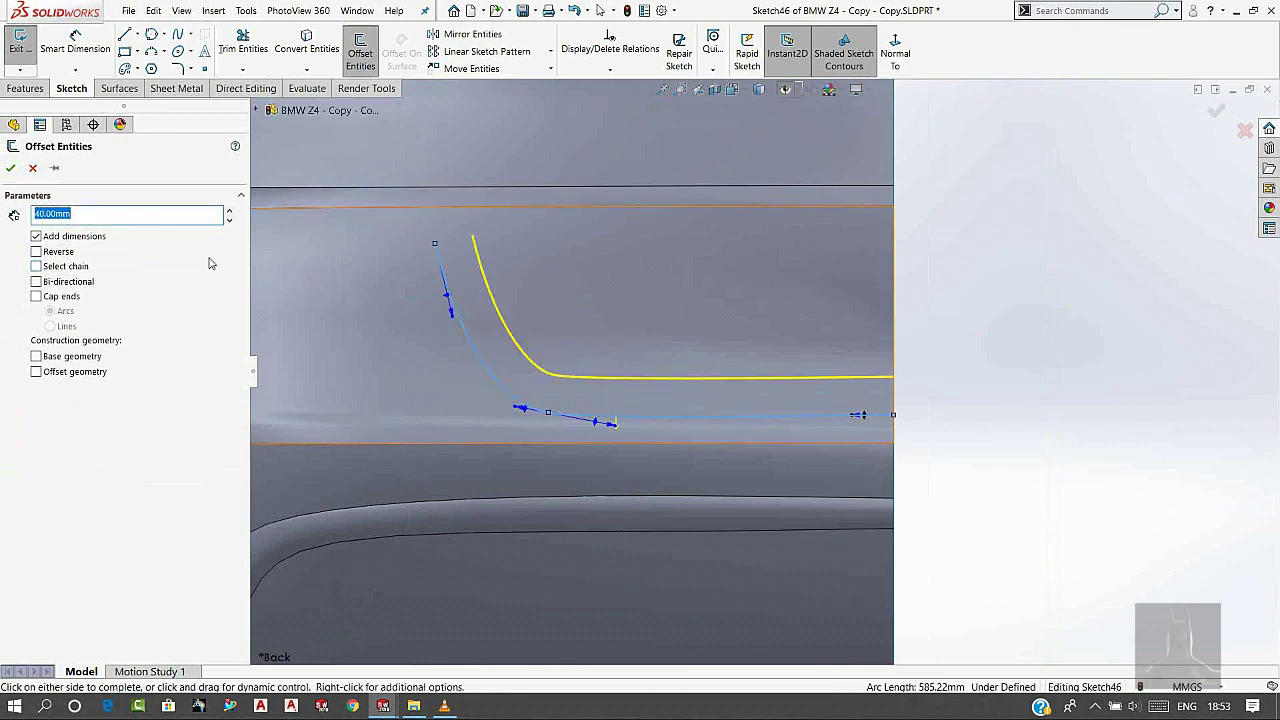
pyautogui.click(11, 170)
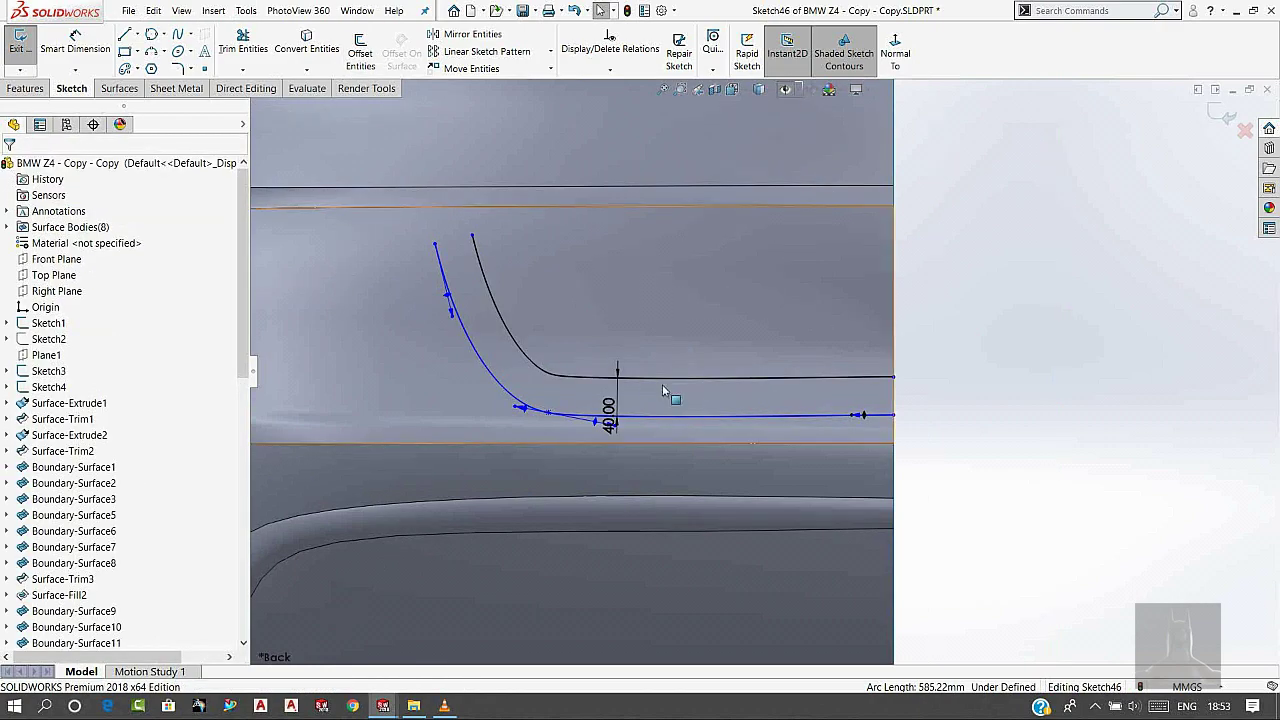
pyautogui.click(628, 377)
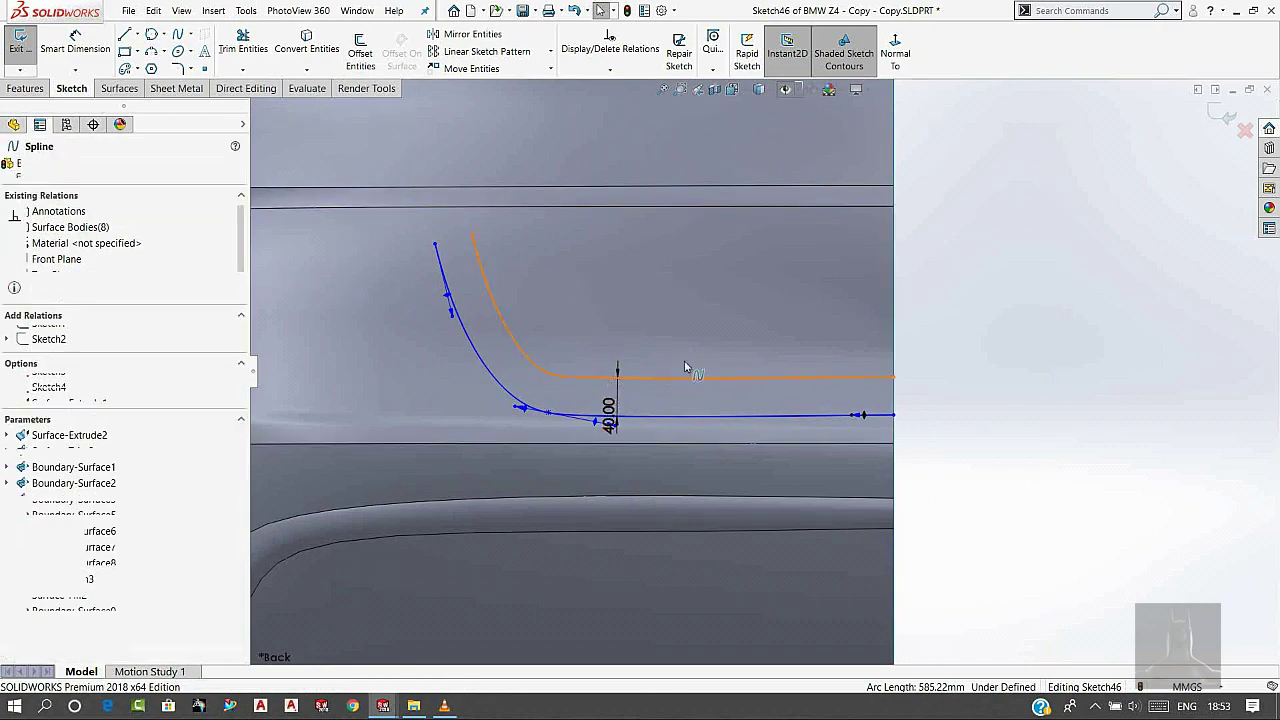
pyautogui.doubleClick(608, 415)
pyautogui.click(952, 400)
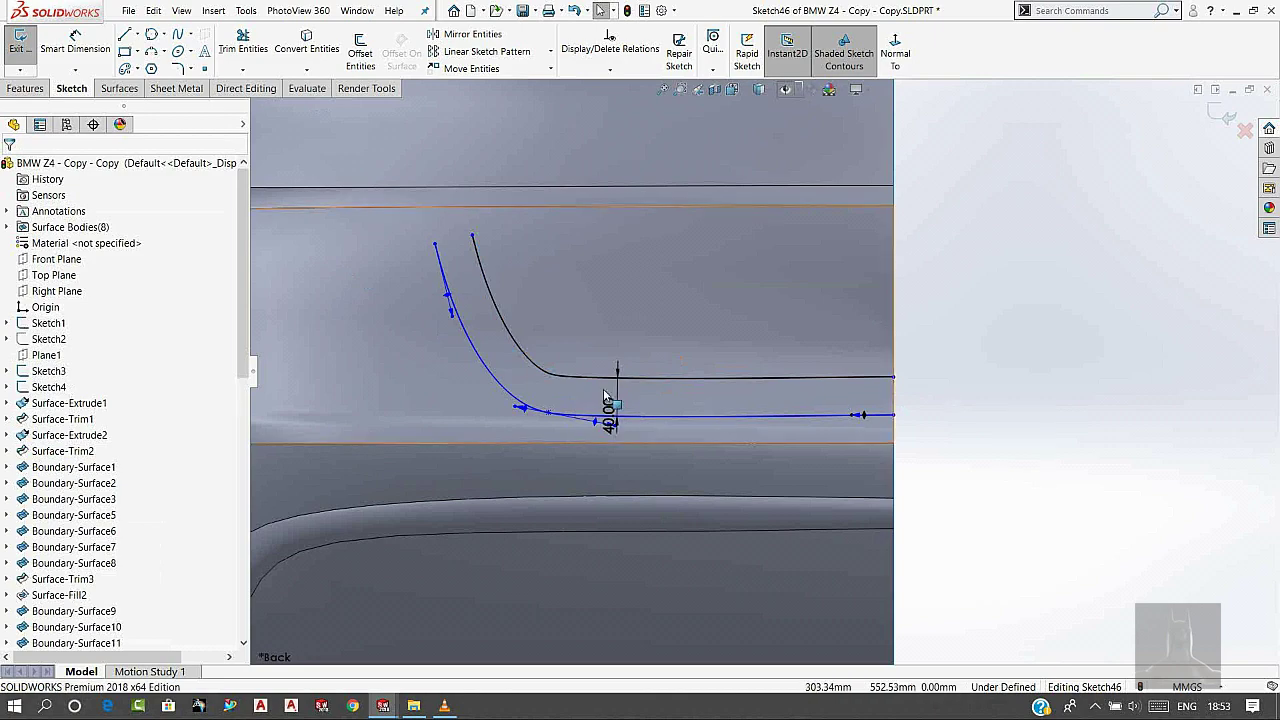
# - Delete the 40 mm offset dimension and check the offset curve
pyautogui.click(609, 410)
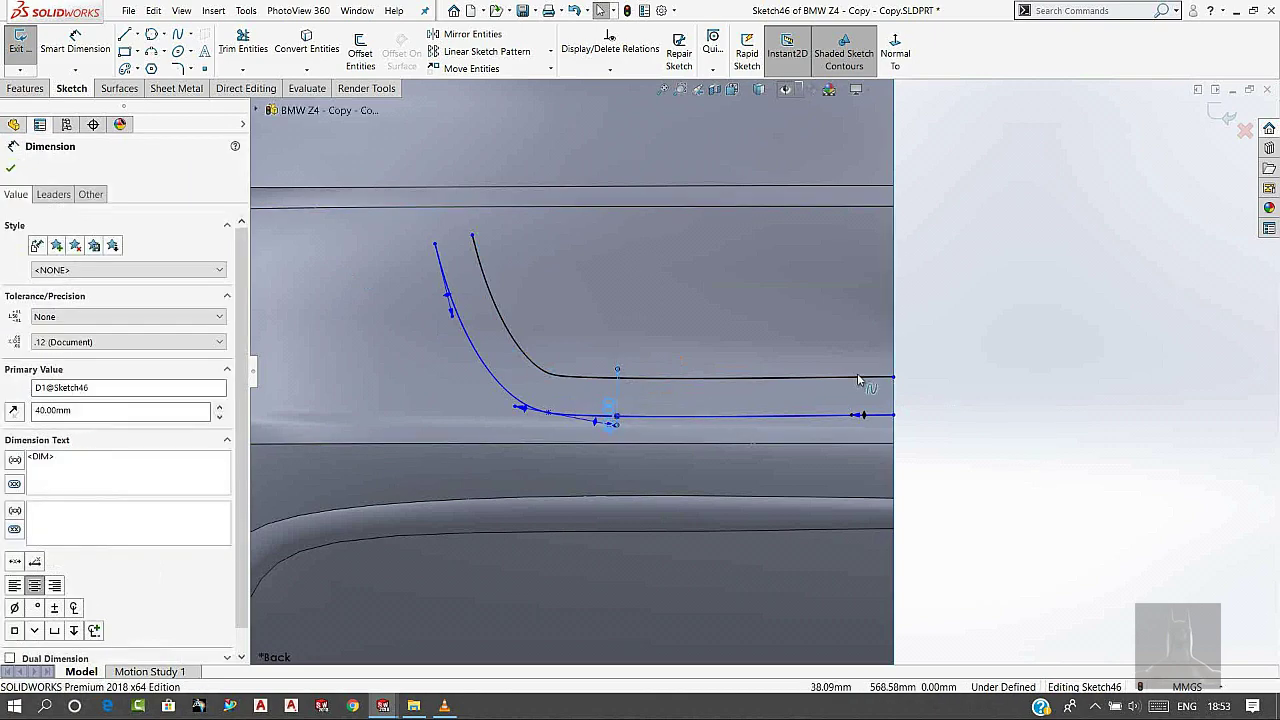
pyautogui.press('Delete')
pyautogui.scroll(-1, 650, 225)
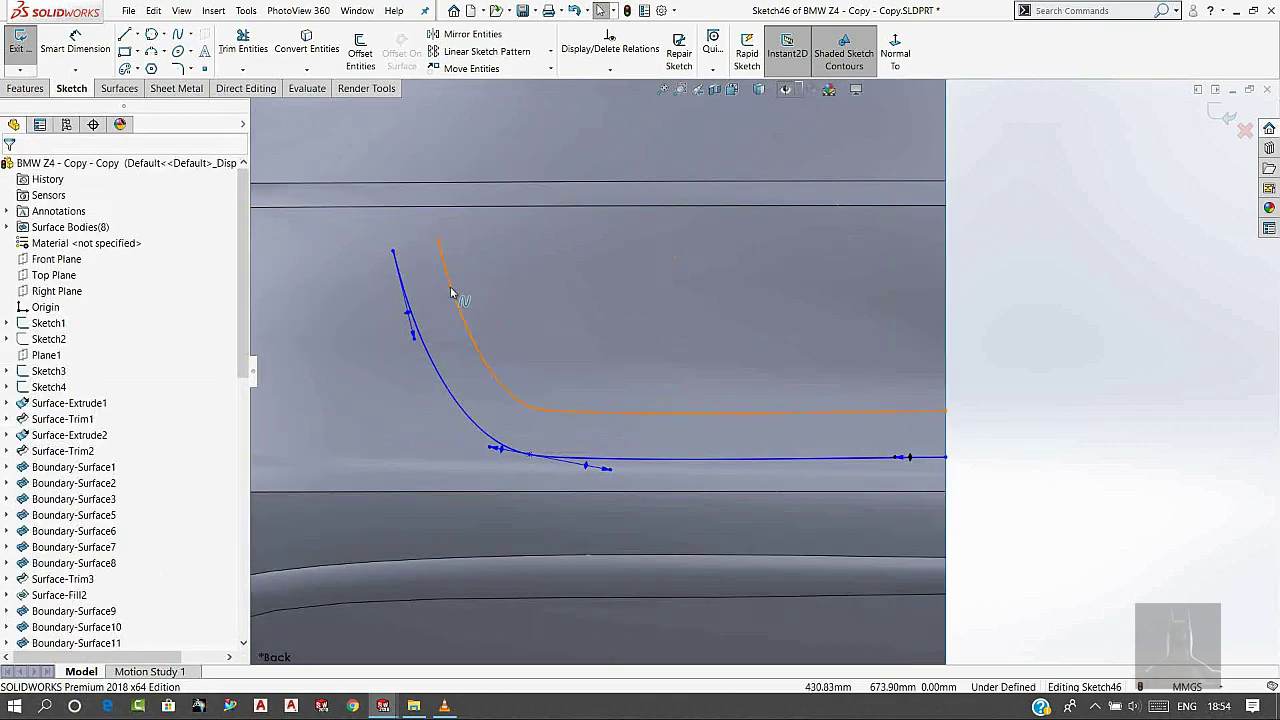
pyautogui.click(452, 292)
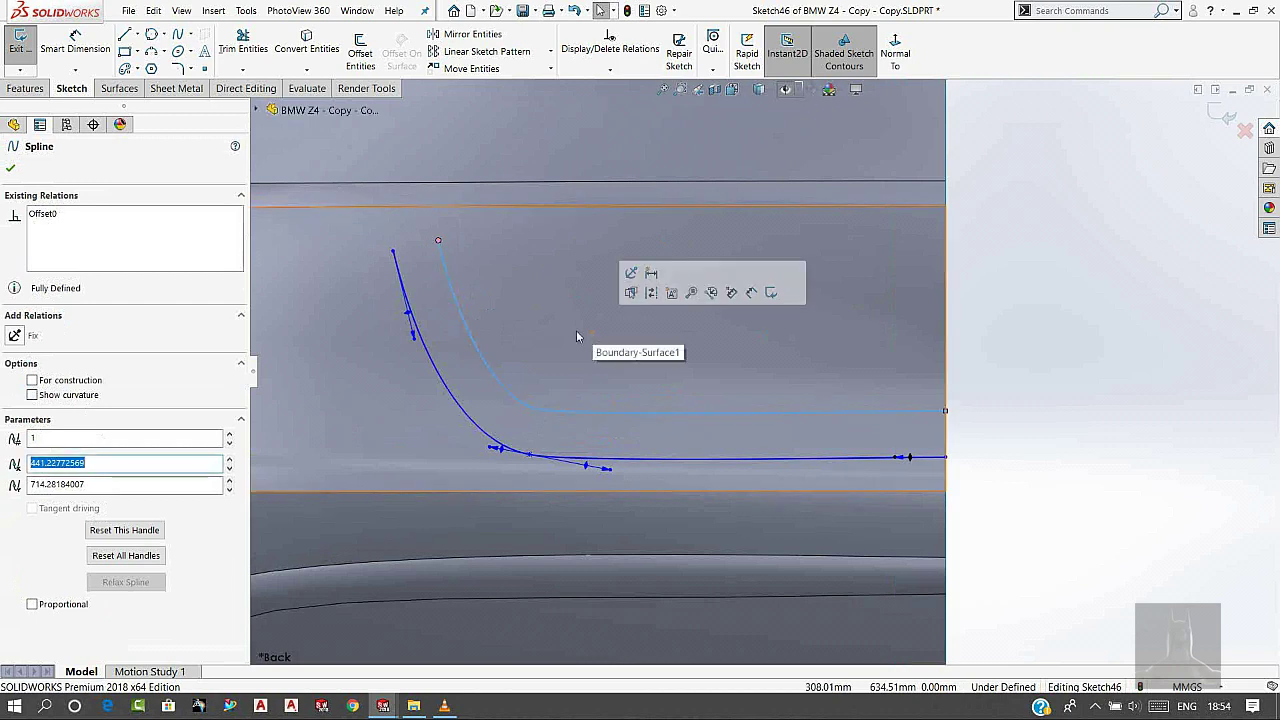
# - Extend a spline from the black curve's upper end with one more point
pyautogui.click(466, 253)
pyautogui.scroll(-2, 466, 253)
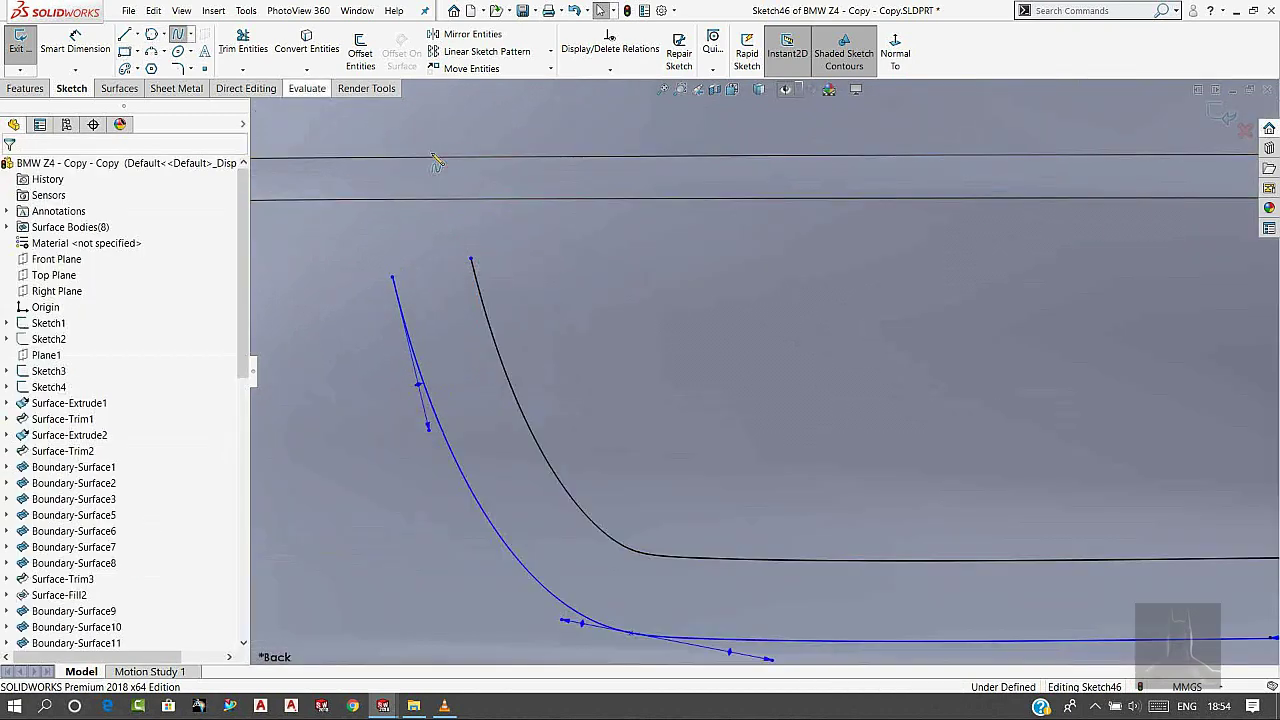
pyautogui.click(480, 288)
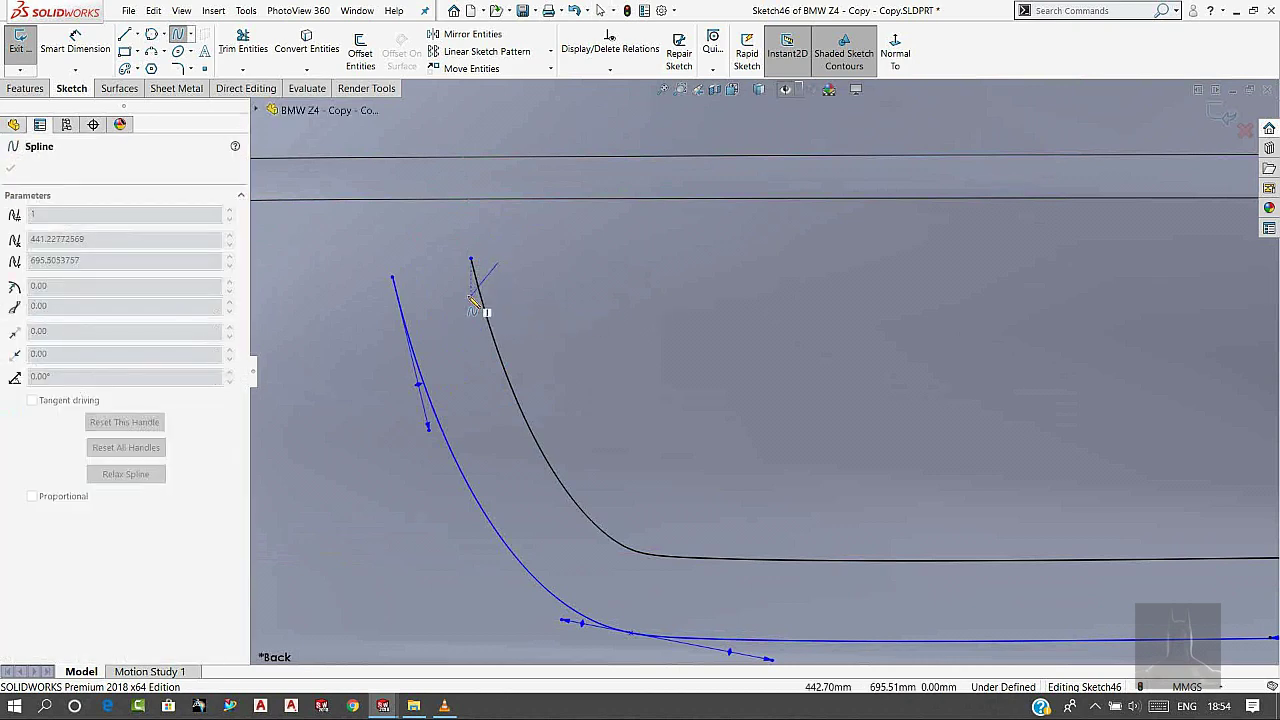
pyautogui.click(473, 304)
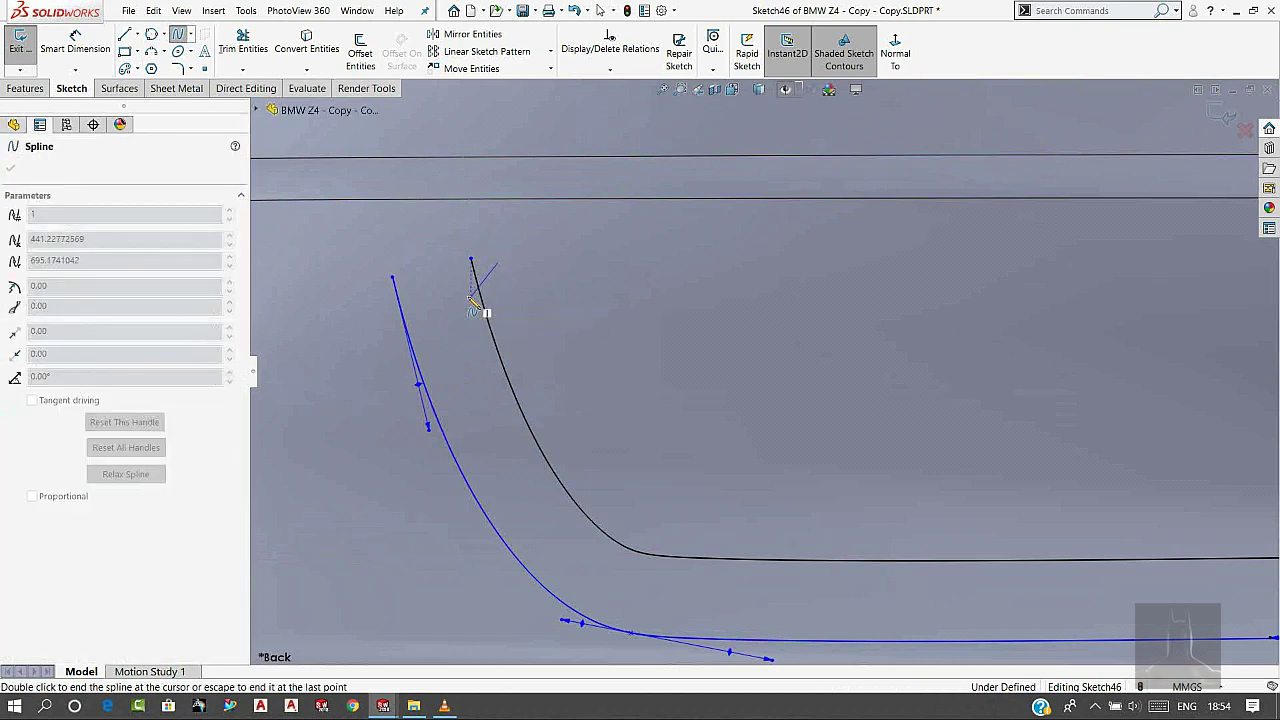
pyautogui.press('Escape')
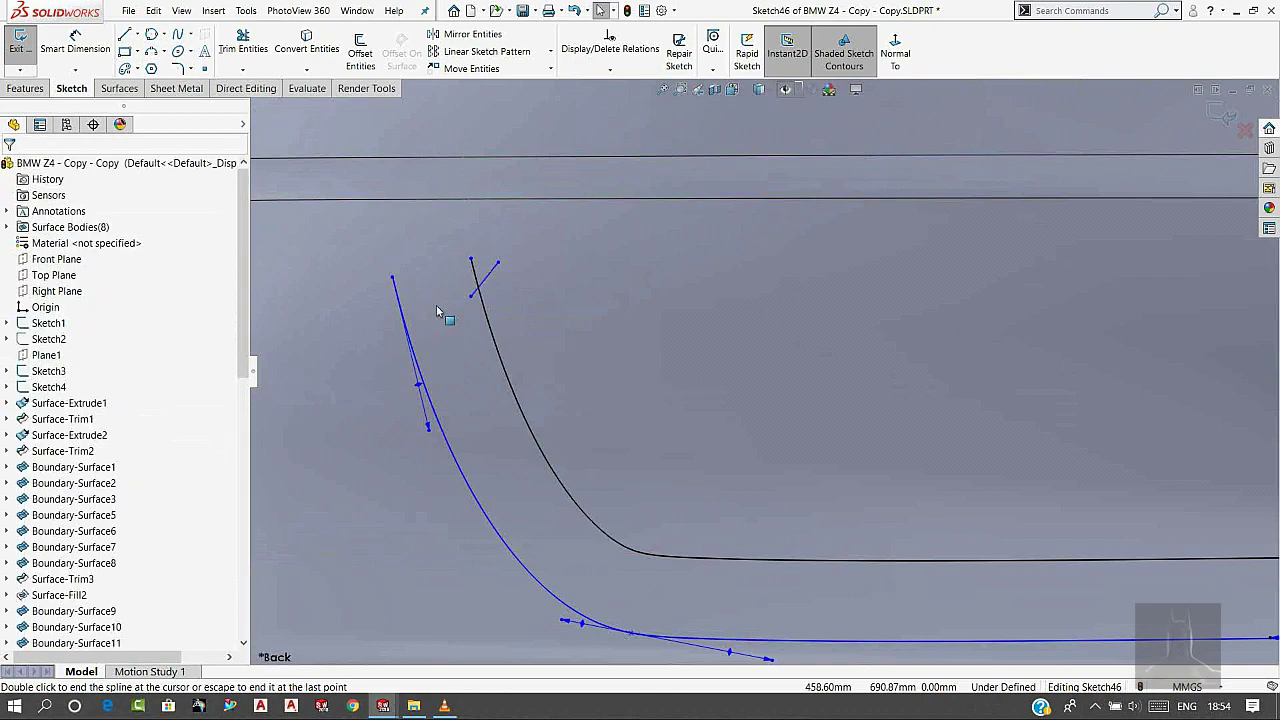
pyautogui.click(243, 45)
pyautogui.scroll(1, 537, 296)
pyautogui.scroll(-3, 490, 268)
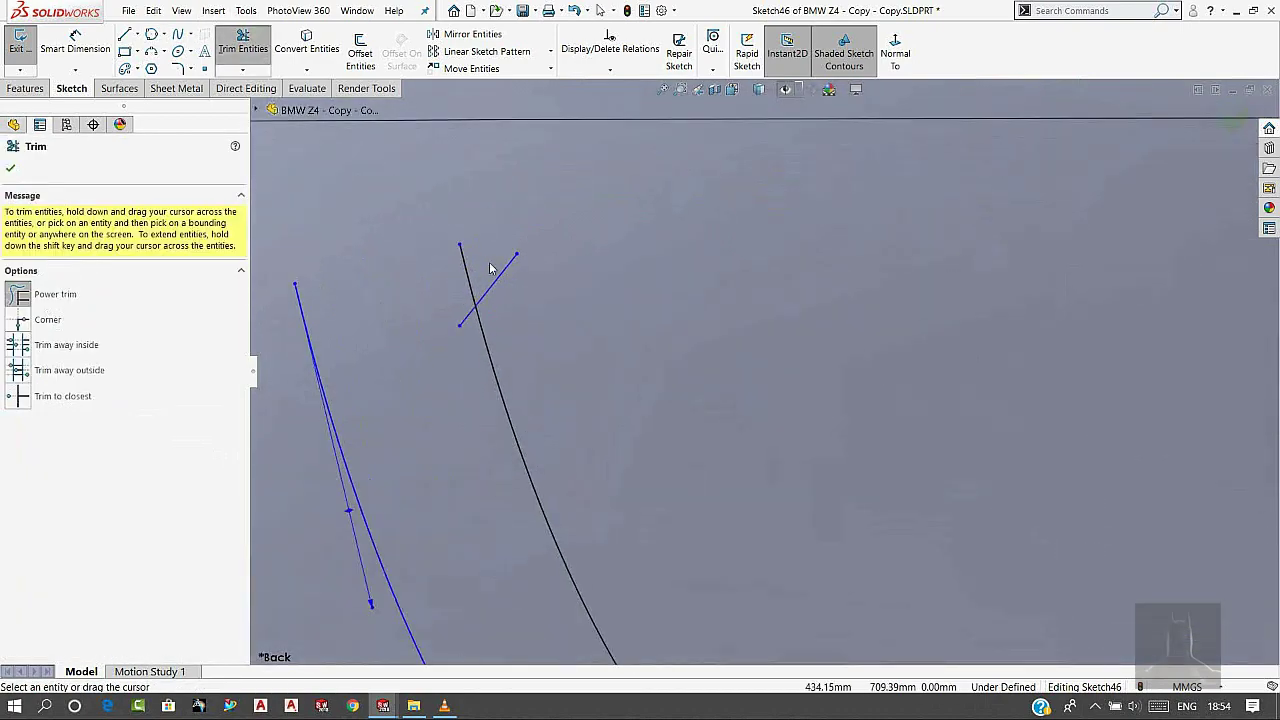
pyautogui.press('Escape')
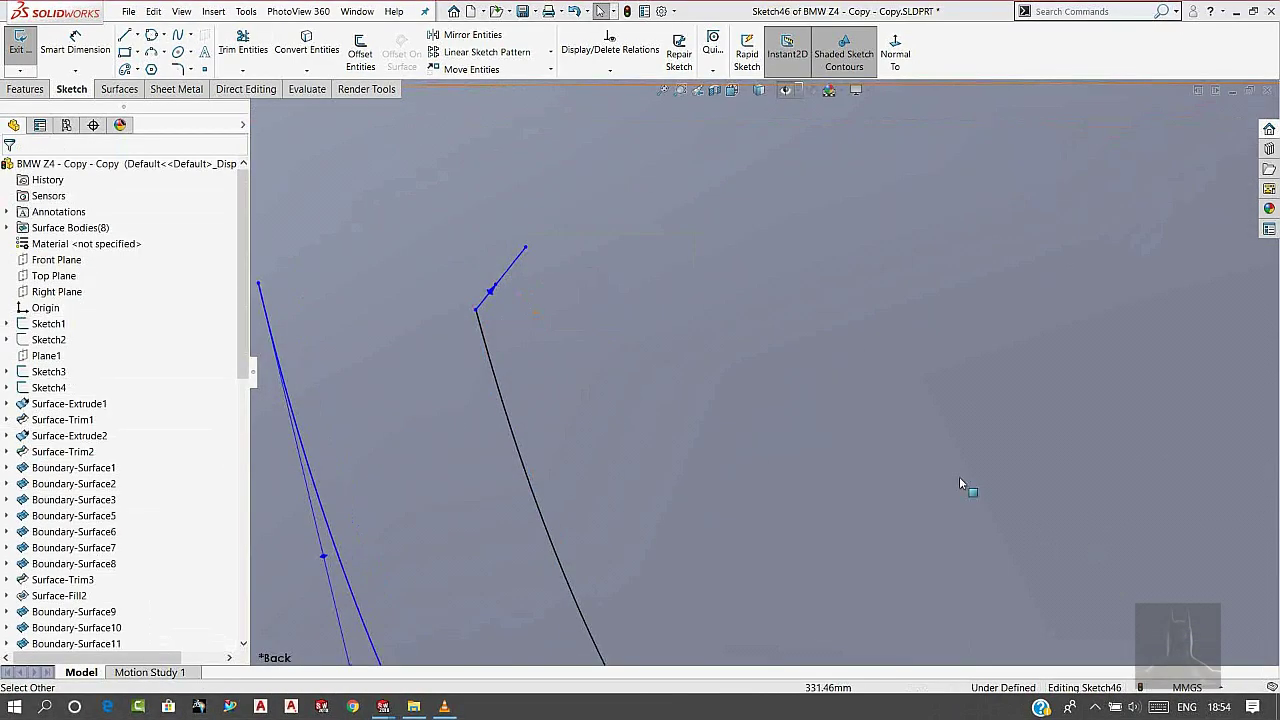
pyautogui.scroll(3, 904, 448)
pyautogui.scroll(2, 904, 448)
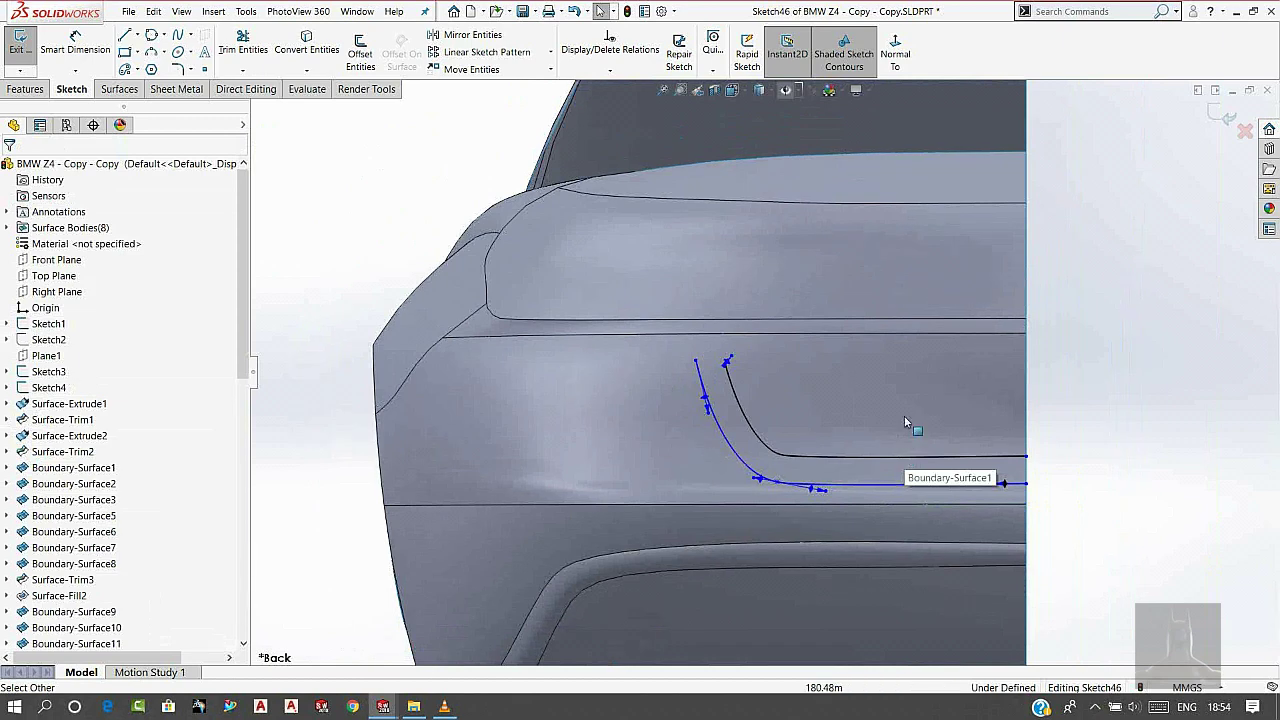
# - Draw a horizontal line from the spline's upper endpoint across the face
pyautogui.click(125, 36)
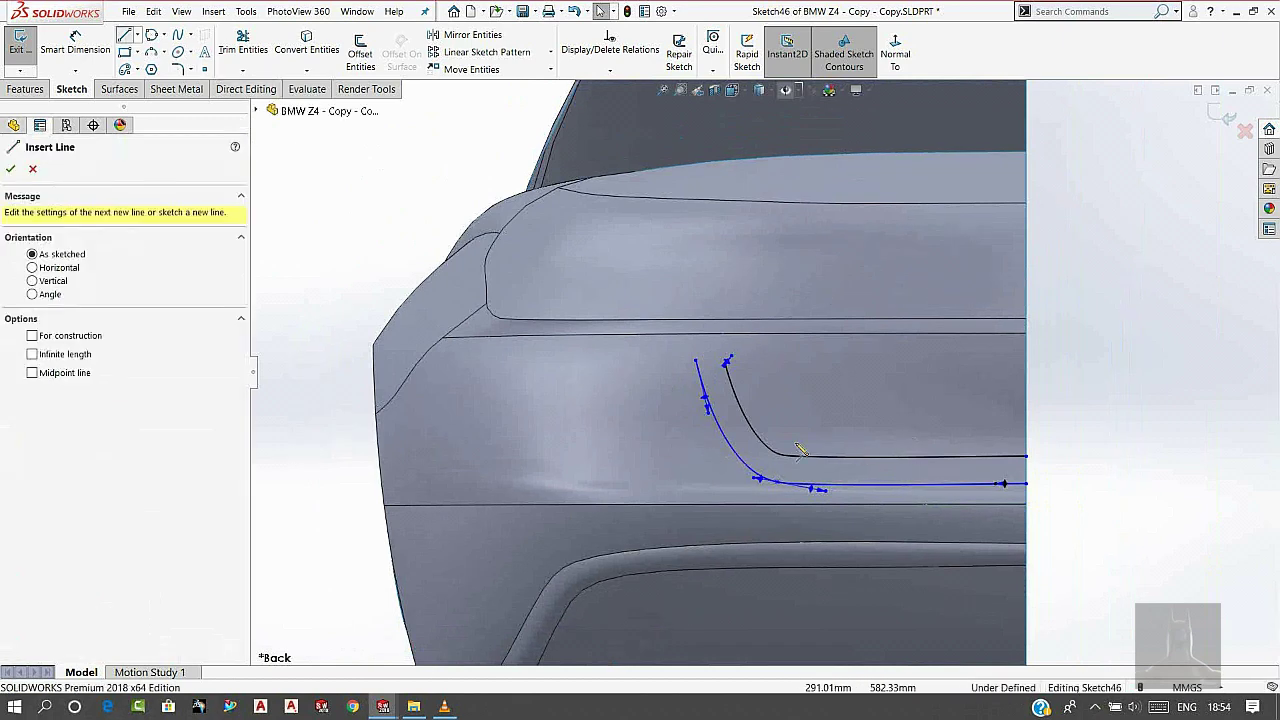
pyautogui.click(697, 361)
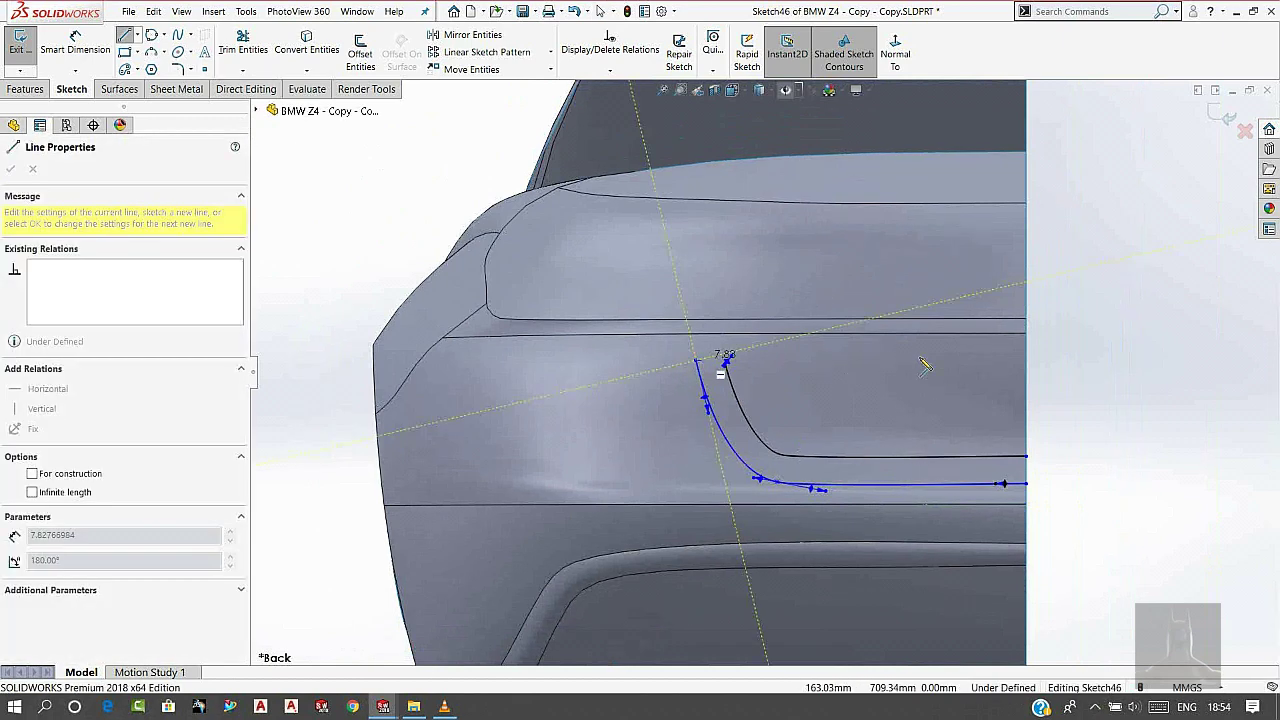
pyautogui.click(1047, 361)
pyautogui.rightClick(1047, 368)
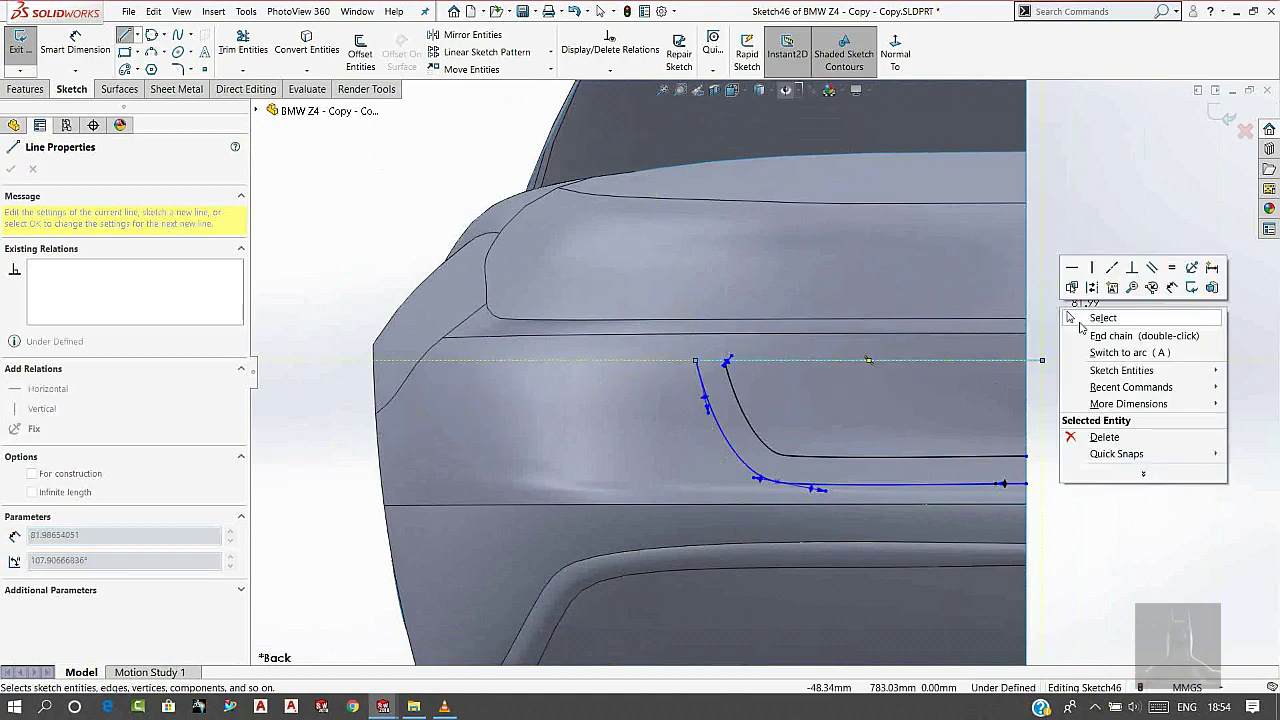
pyautogui.click(1089, 269)
pyautogui.scroll(-3, 919, 370)
pyautogui.scroll(-3, 716, 350)
pyautogui.scroll(-3, 600, 330)
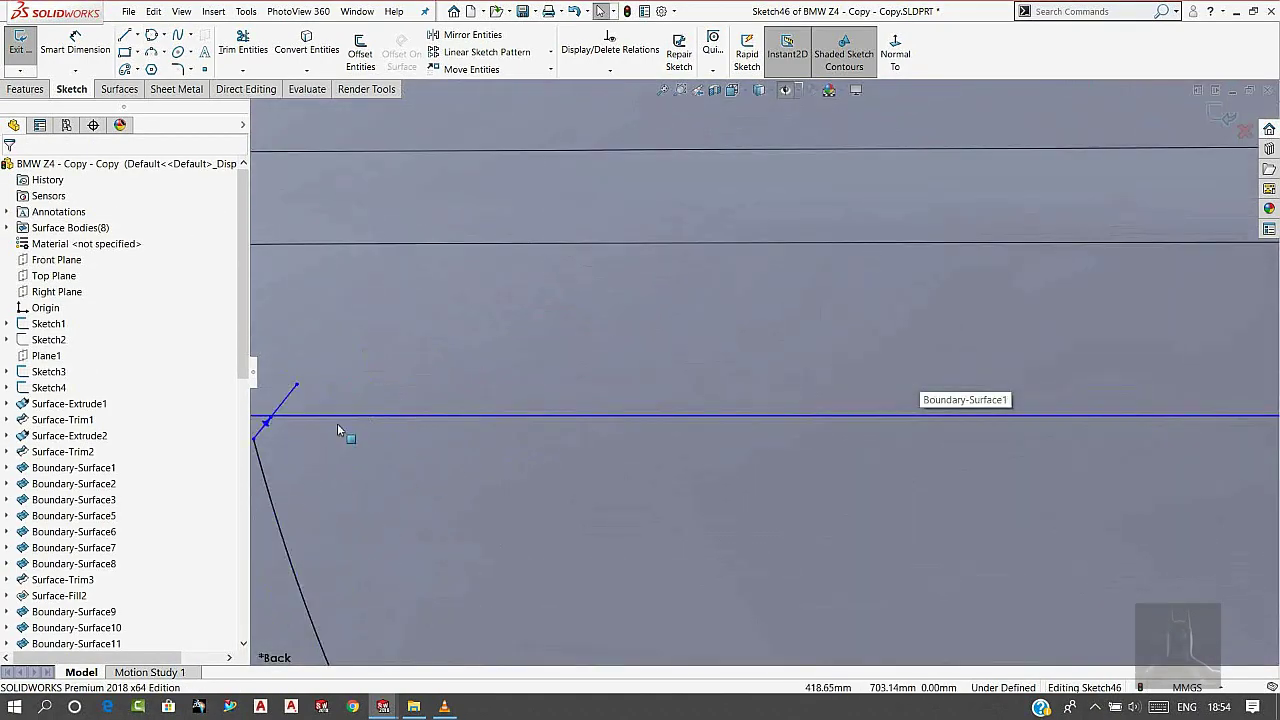
pyautogui.scroll(-5, 360, 435)
pyautogui.scroll(-5, 420, 440)
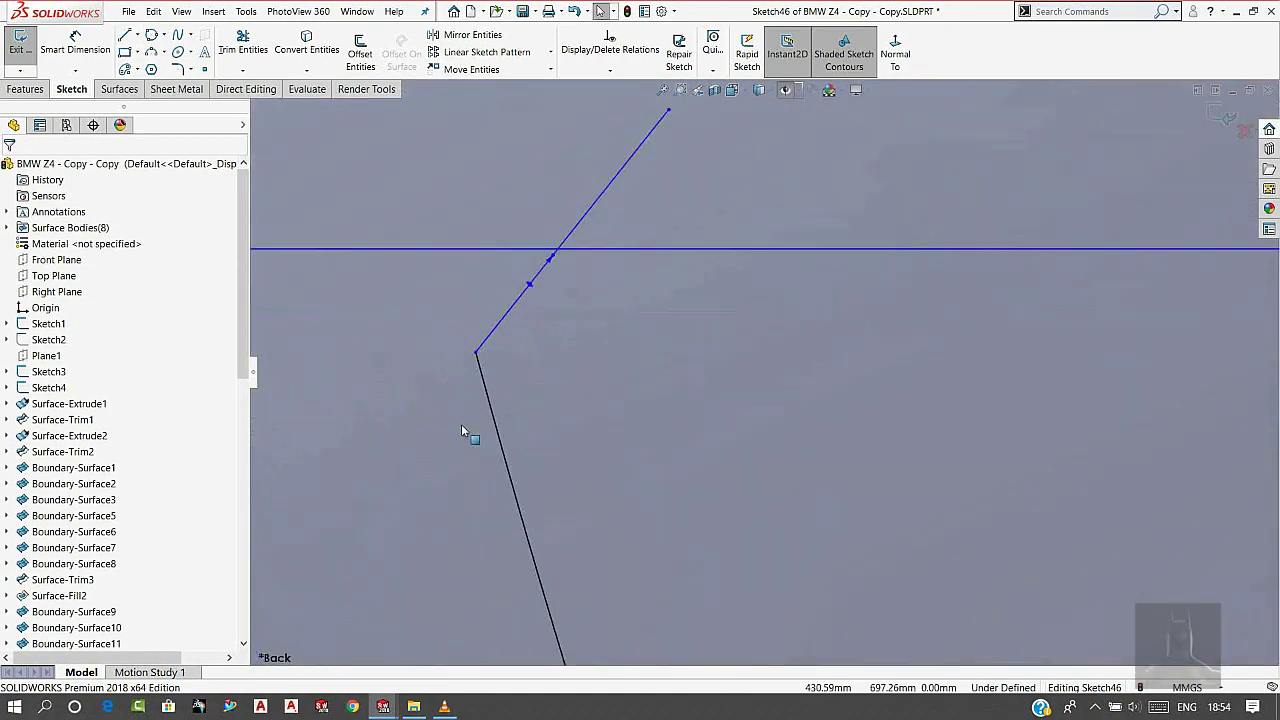
# - Power-trim the leftover spline stub above the horizontal line
pyautogui.click(487, 339)
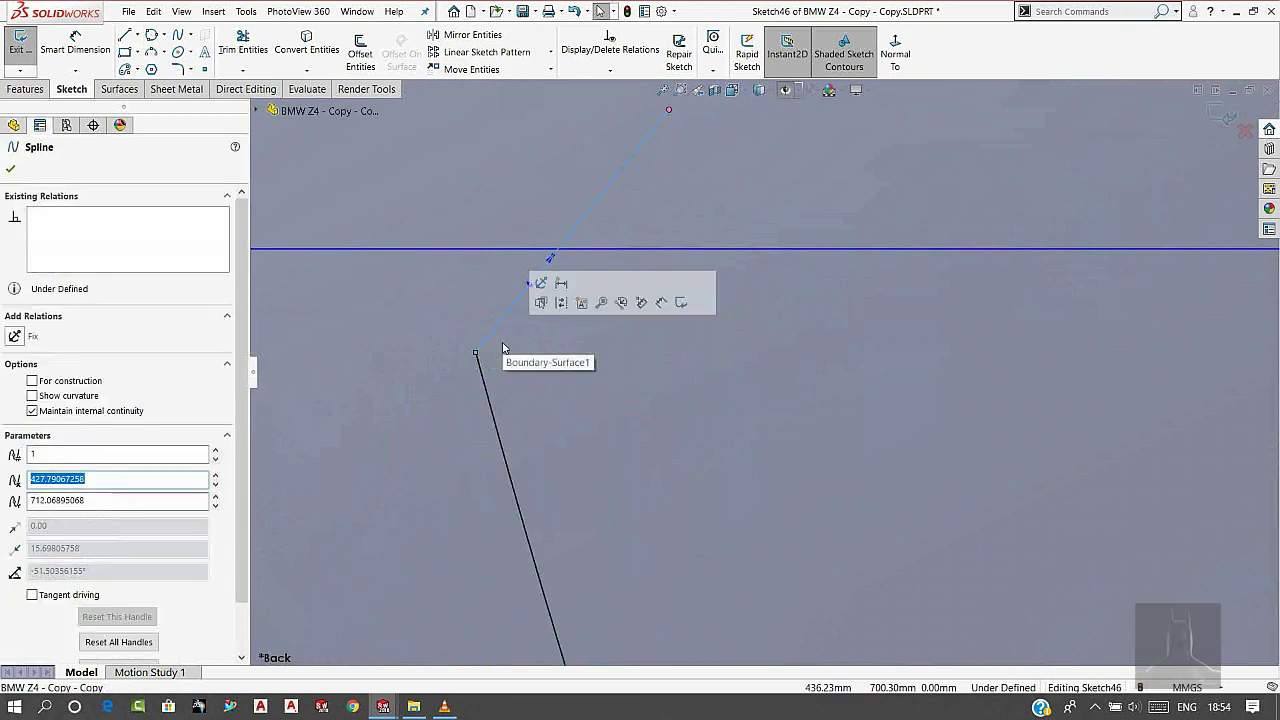
pyautogui.scroll(3, 503, 347)
pyautogui.click(431, 180)
pyautogui.click(243, 50)
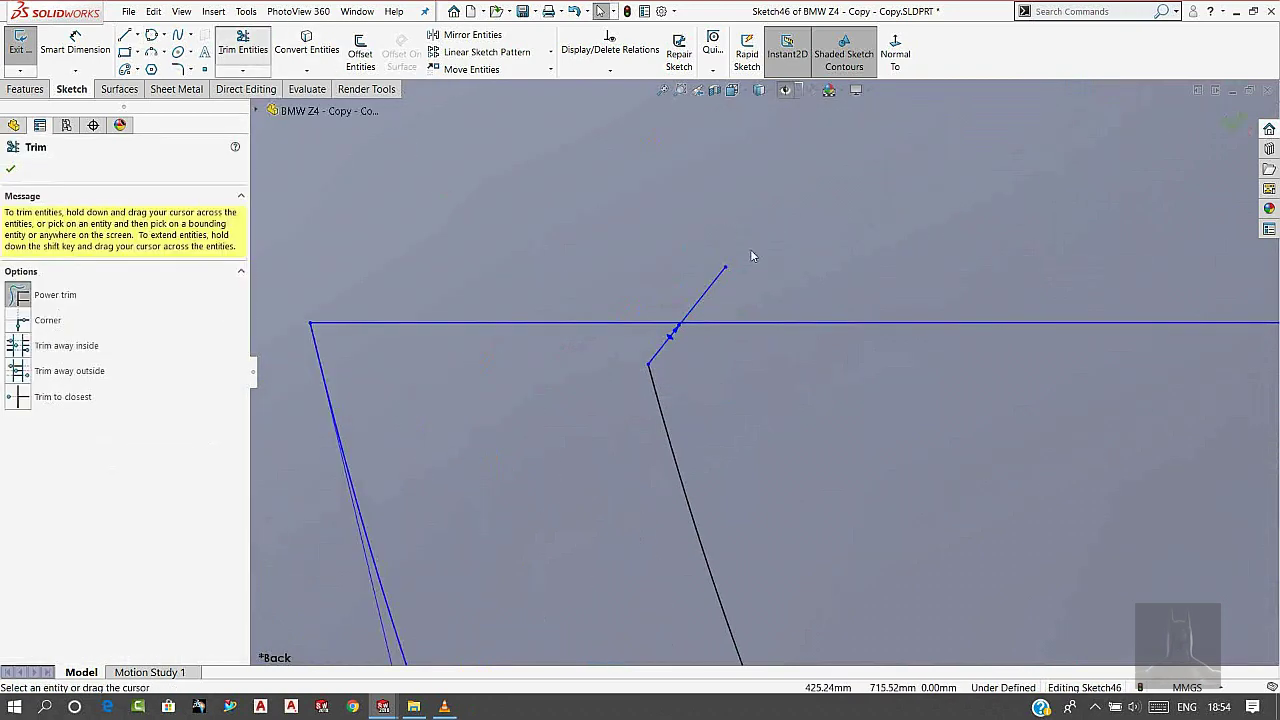
pyautogui.moveTo(750, 249); pyautogui.dragTo(669, 280)
pyautogui.press('Escape')
pyautogui.scroll(2, 783, 326)
pyautogui.scroll(3, 783, 326)
pyautogui.scroll(2, 966, 417)
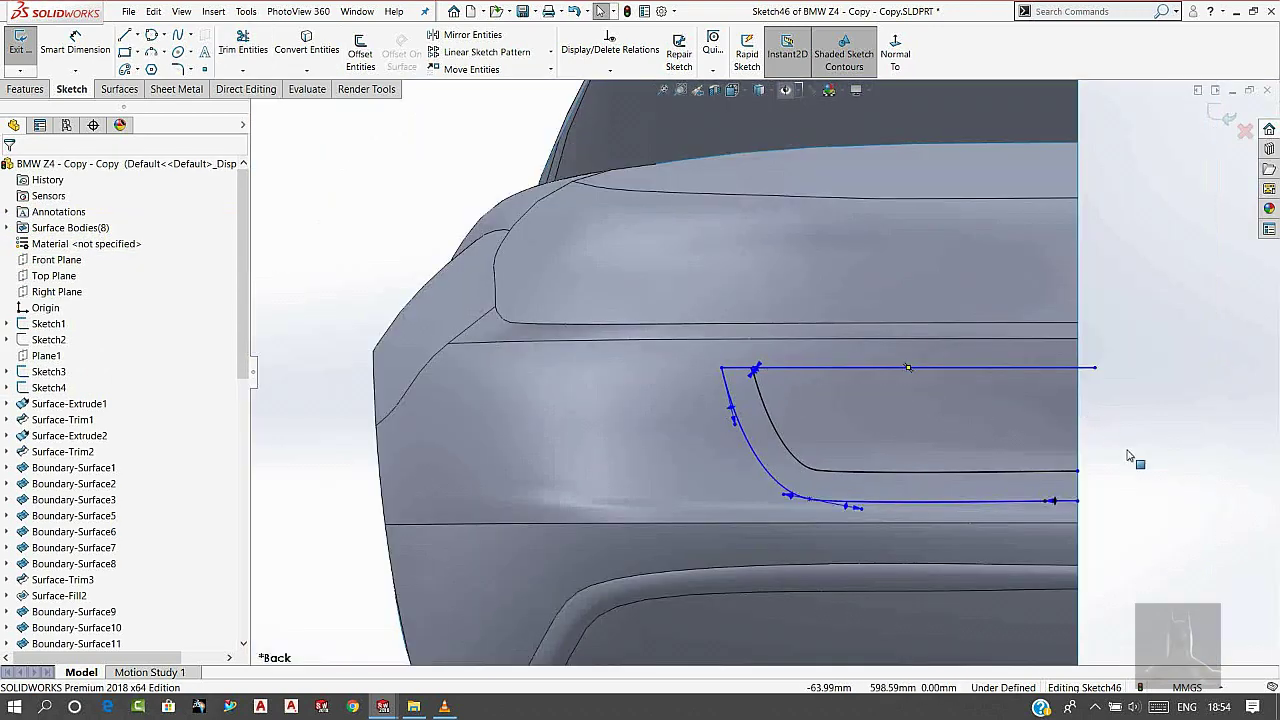
pyautogui.scroll(-2, 1129, 456)
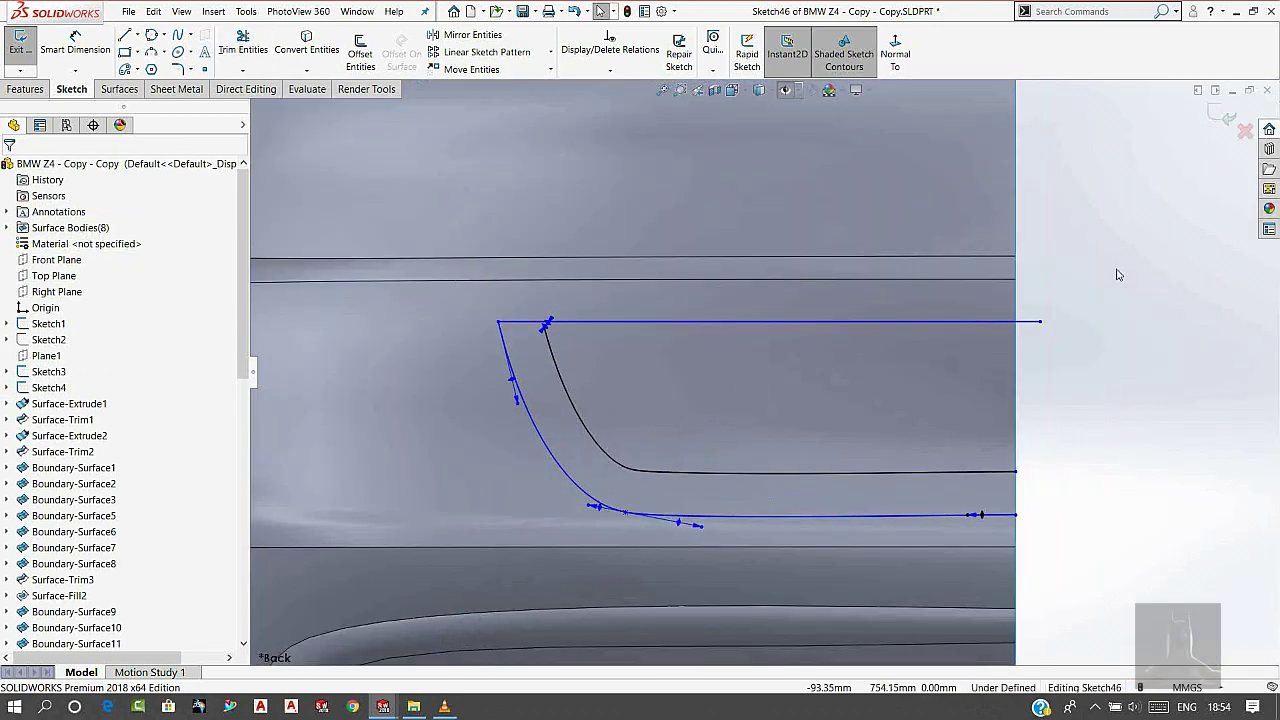
# - Project Sketch46 onto the rear face with a Split Line, then select the new taillight face
pyautogui.click(120, 89)
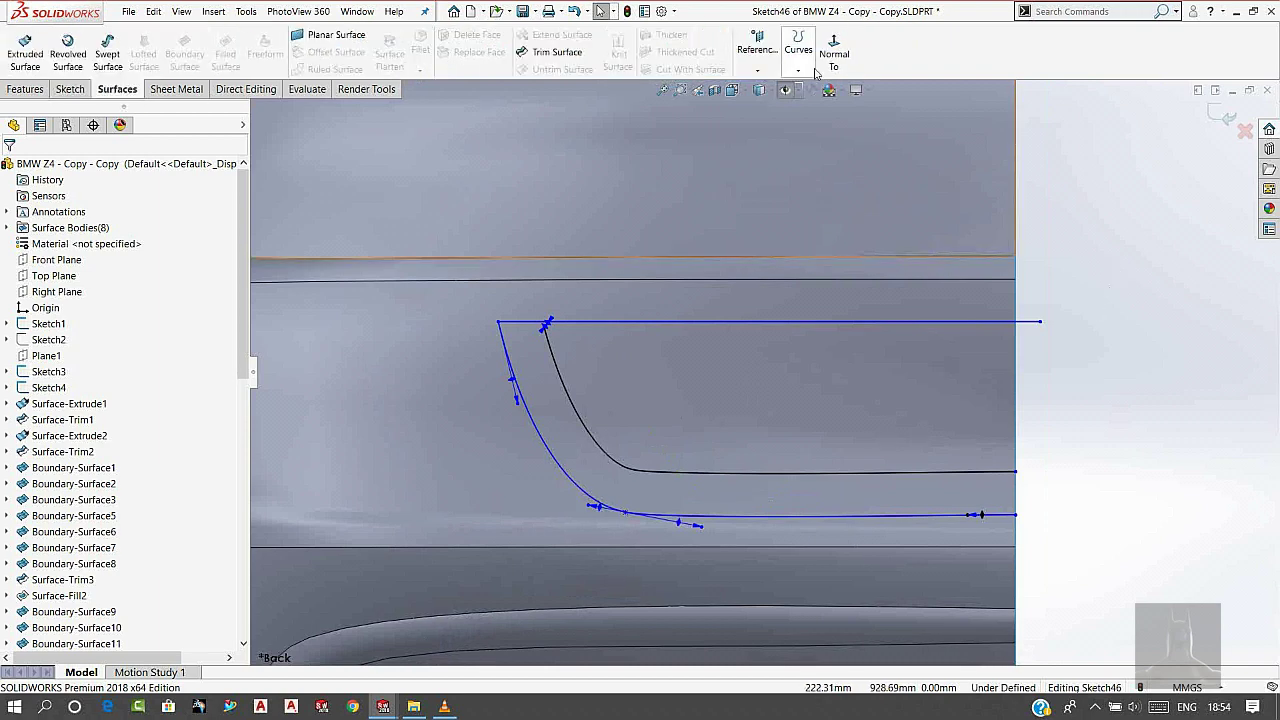
pyautogui.click(798, 55)
pyautogui.click(815, 83)
pyautogui.click(771, 389)
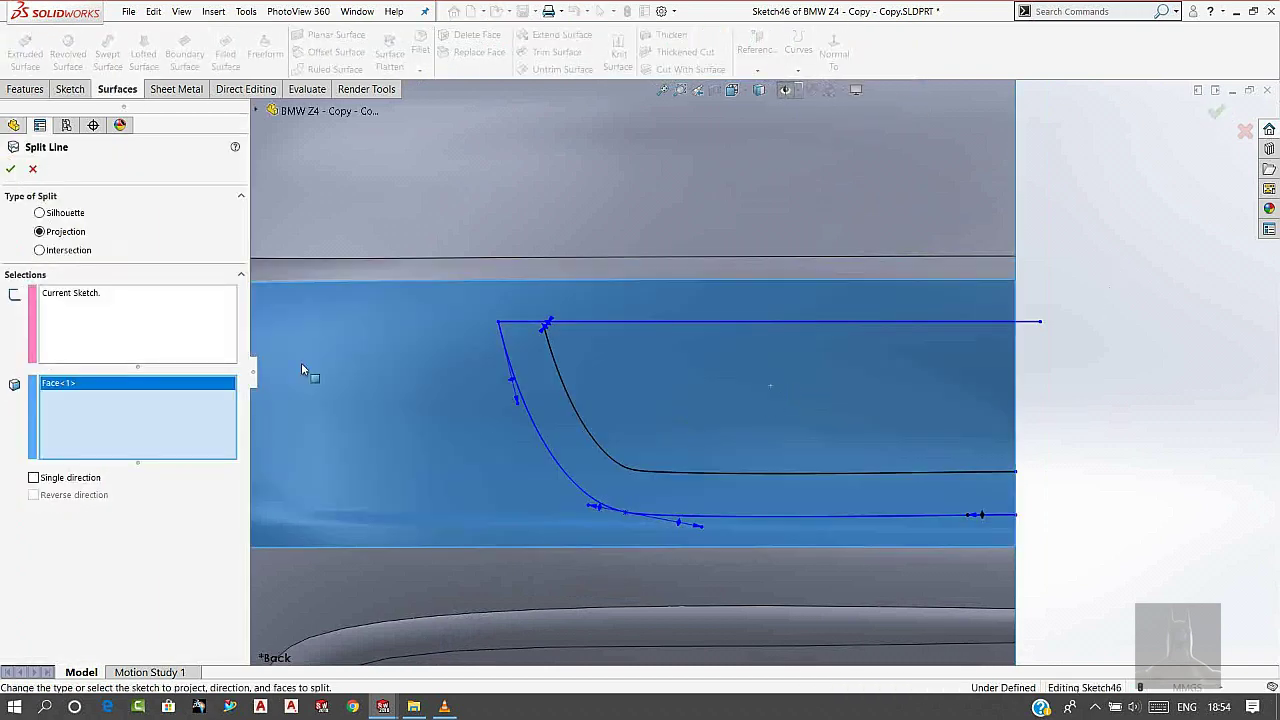
pyautogui.click(12, 170)
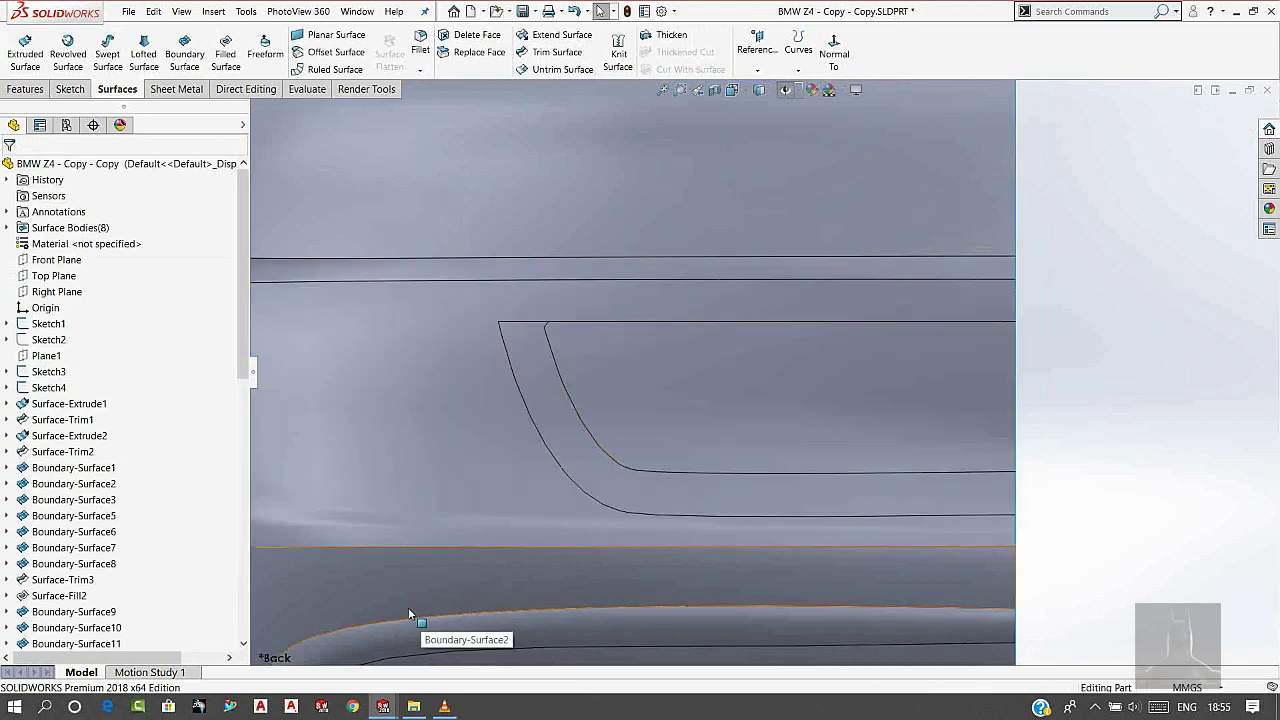
pyautogui.click(635, 400)
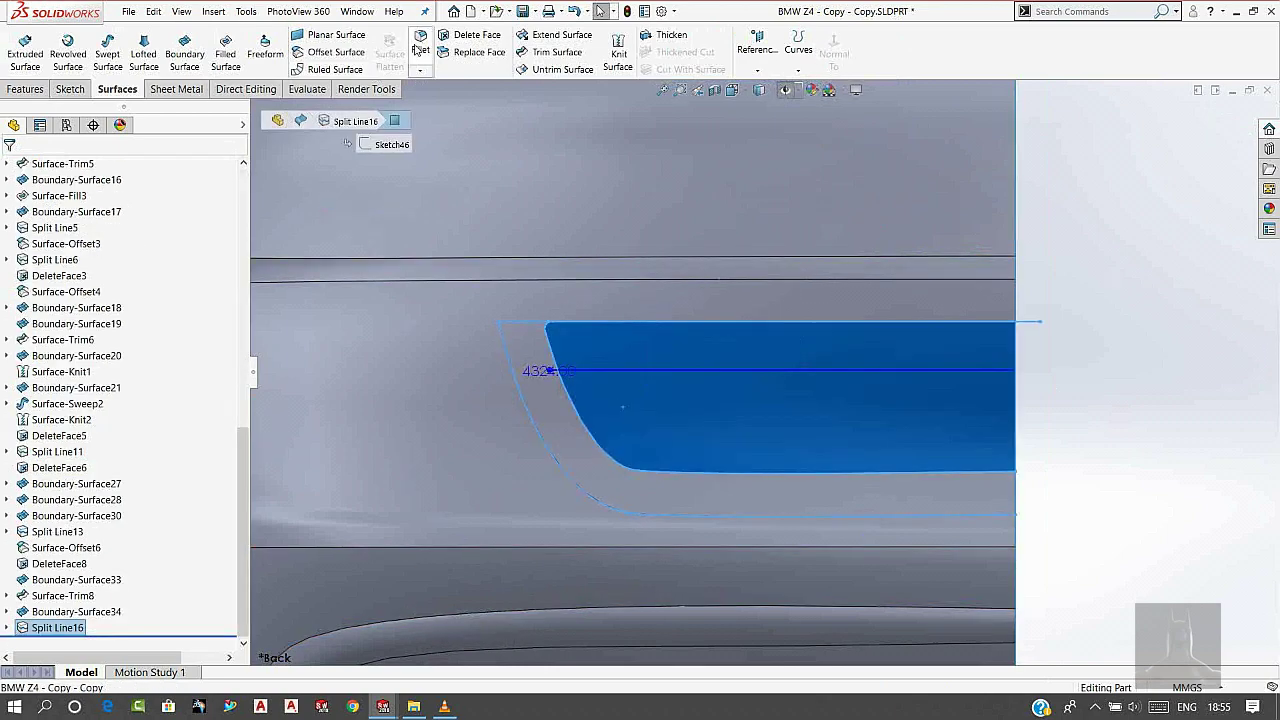
# - Offset the selected taillight face by 20 mm as Surface-Offset8
pyautogui.click(330, 52)
pyautogui.scroll(5, 937, 394)
pyautogui.moveTo(937, 394); pyautogui.dragTo(857, 384, button='middle')
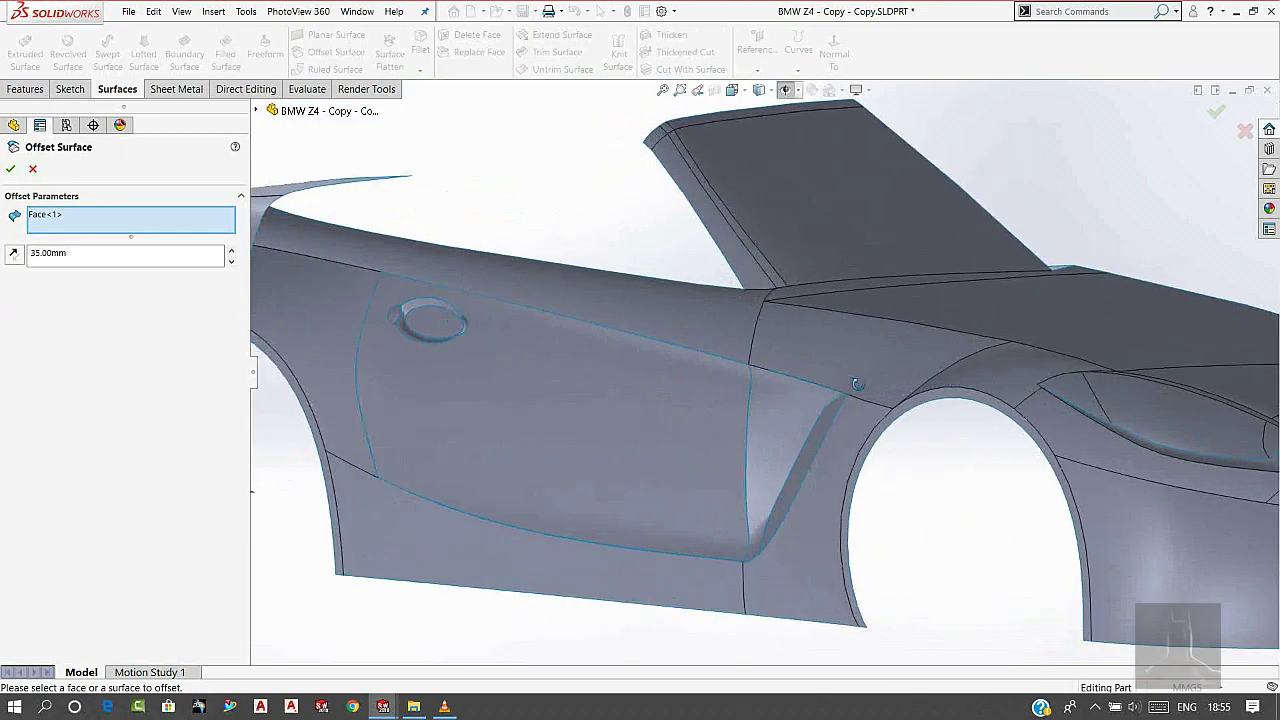
pyautogui.scroll(3, 857, 384)
pyautogui.scroll(-3, 500, 371)
pyautogui.scroll(-2, 480, 380)
pyautogui.moveTo(480, 380)
pyautogui.mouseDown(button='middle')
pyautogui.moveTo(457, 390)
pyautogui.moveTo(443, 371)
pyautogui.mouseUp(button='middle')
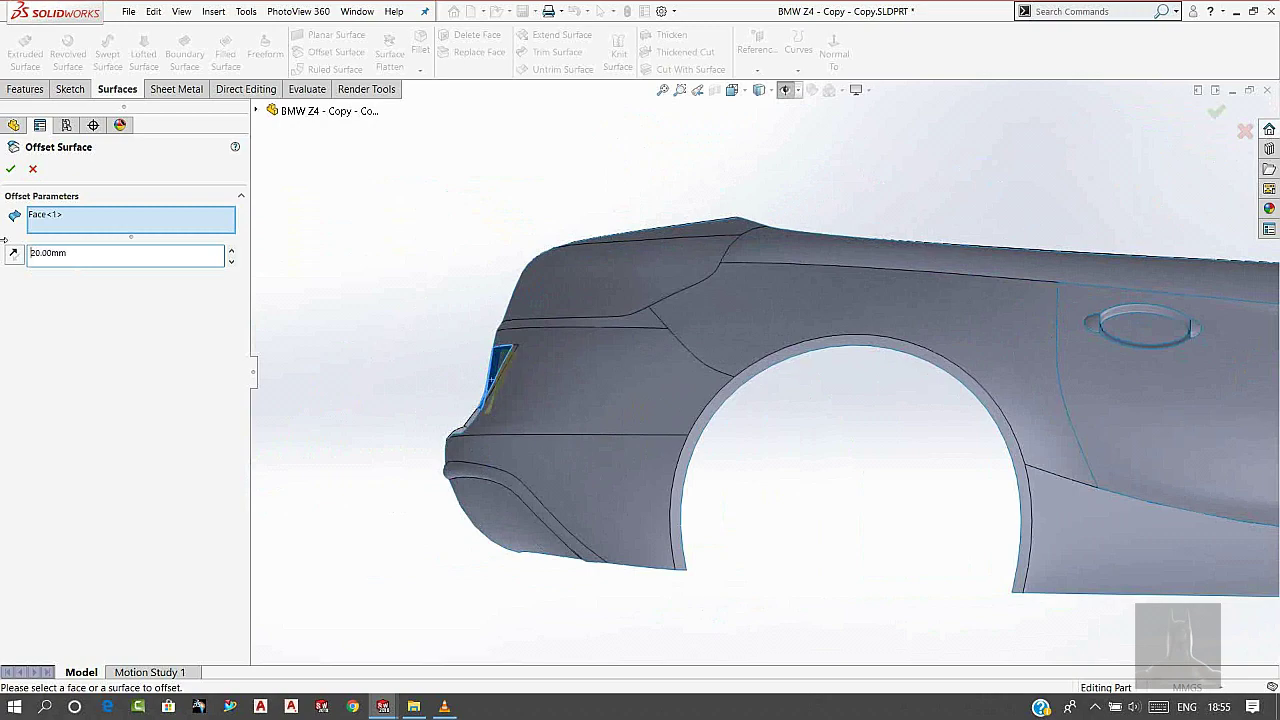
pyautogui.click(10, 168)
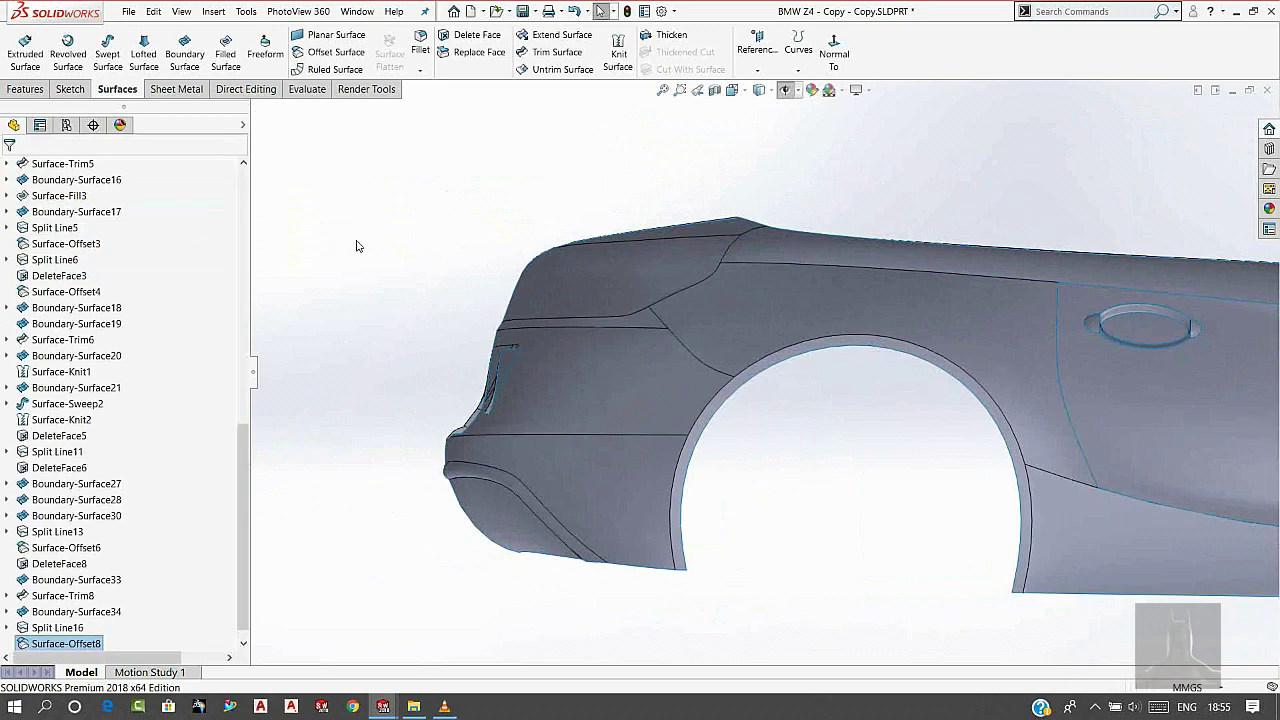
# - Remove the two split taillight recess faces with Delete Face, creating DeleteFace11
pyautogui.moveTo(423, 251); pyautogui.dragTo(742, 424, button='middle')
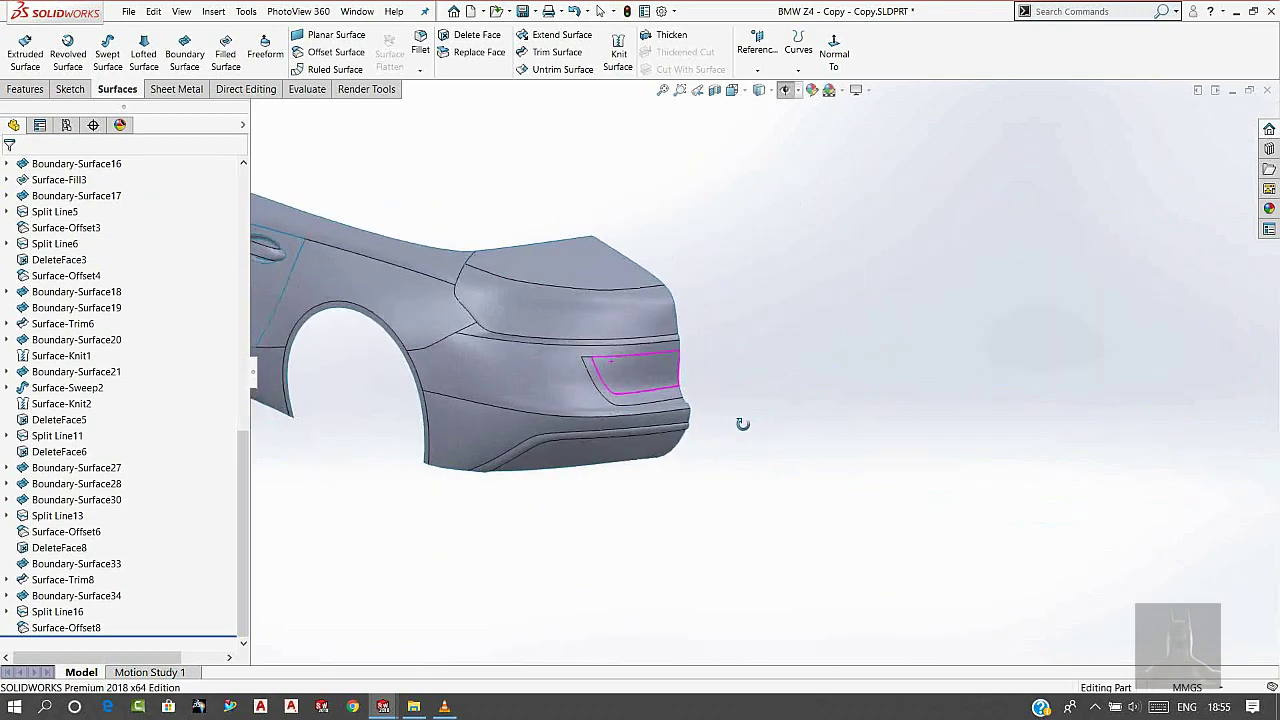
pyautogui.scroll(-2, 623, 391)
pyautogui.scroll(-1, 607, 494)
pyautogui.scroll(-1, 600, 498)
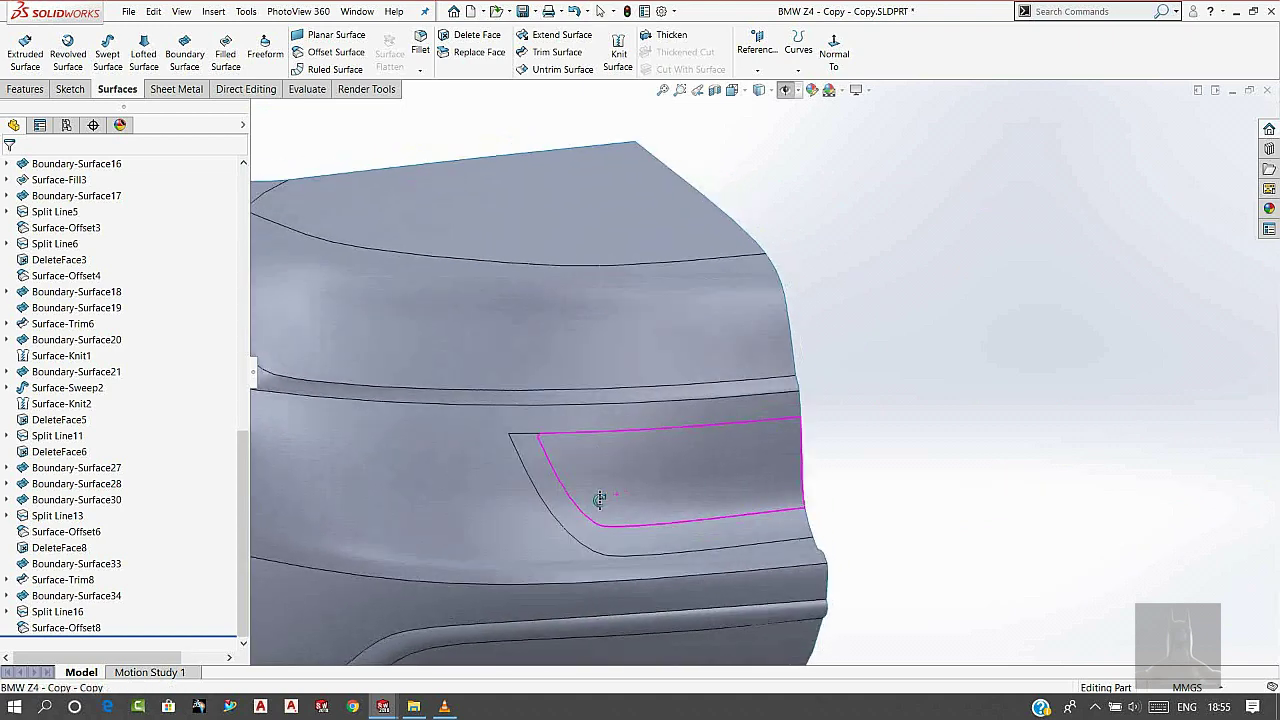
pyautogui.scroll(-1, 600, 498)
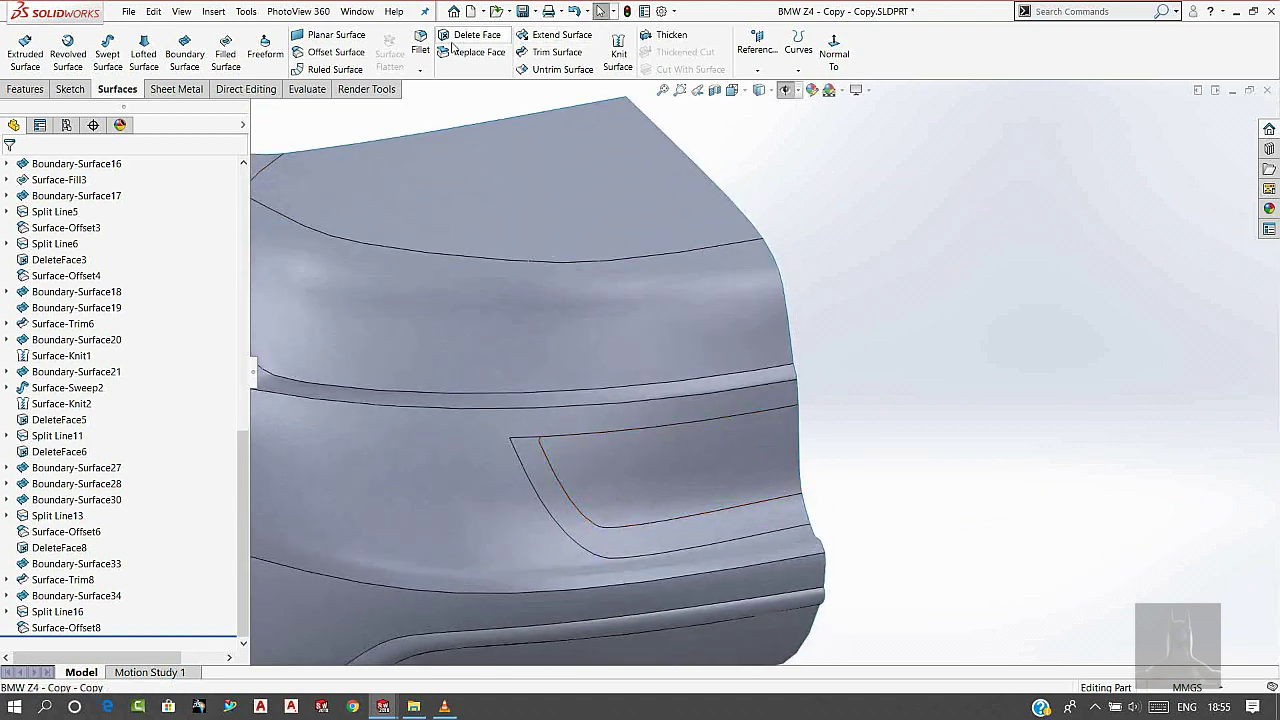
pyautogui.click(453, 40)
pyautogui.click(611, 515)
pyautogui.click(625, 480)
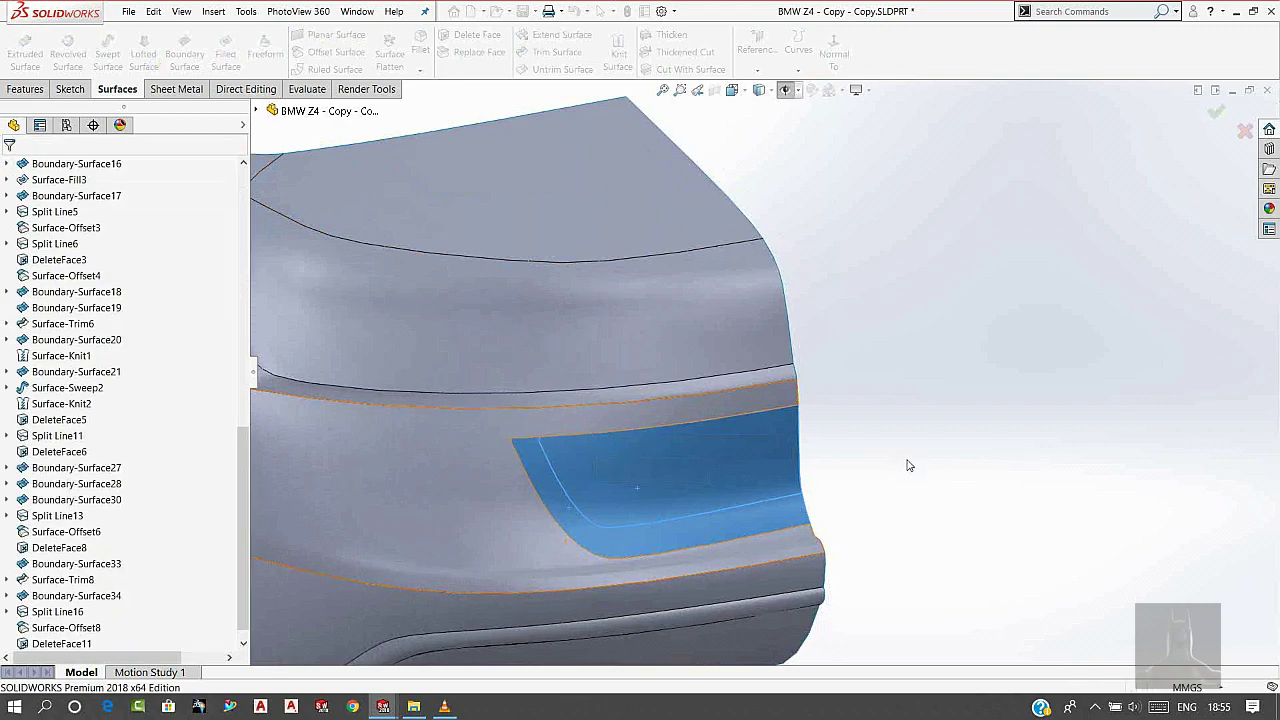
pyautogui.moveTo(782, 448); pyautogui.dragTo(792, 398, button='middle')
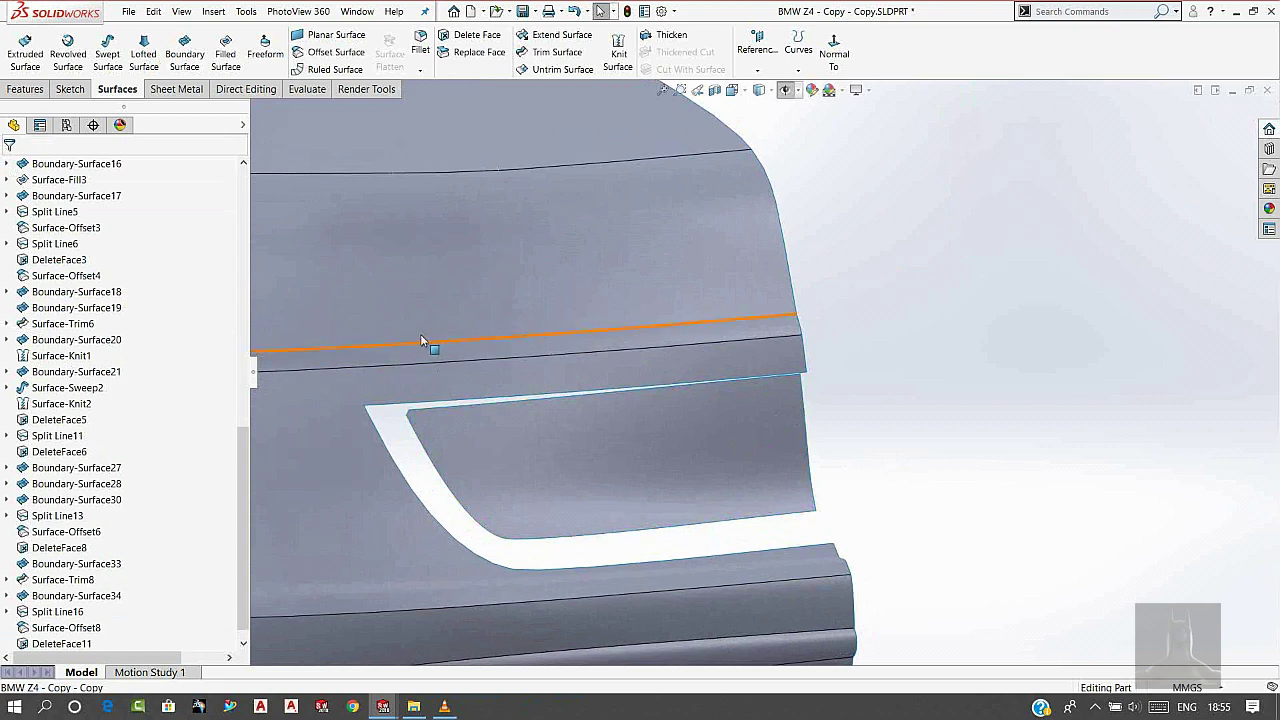
pyautogui.moveTo(420, 334); pyautogui.dragTo(729, 506, button='middle')
pyautogui.scroll(5, 70, 364)
pyautogui.scroll(4, 110, 360)
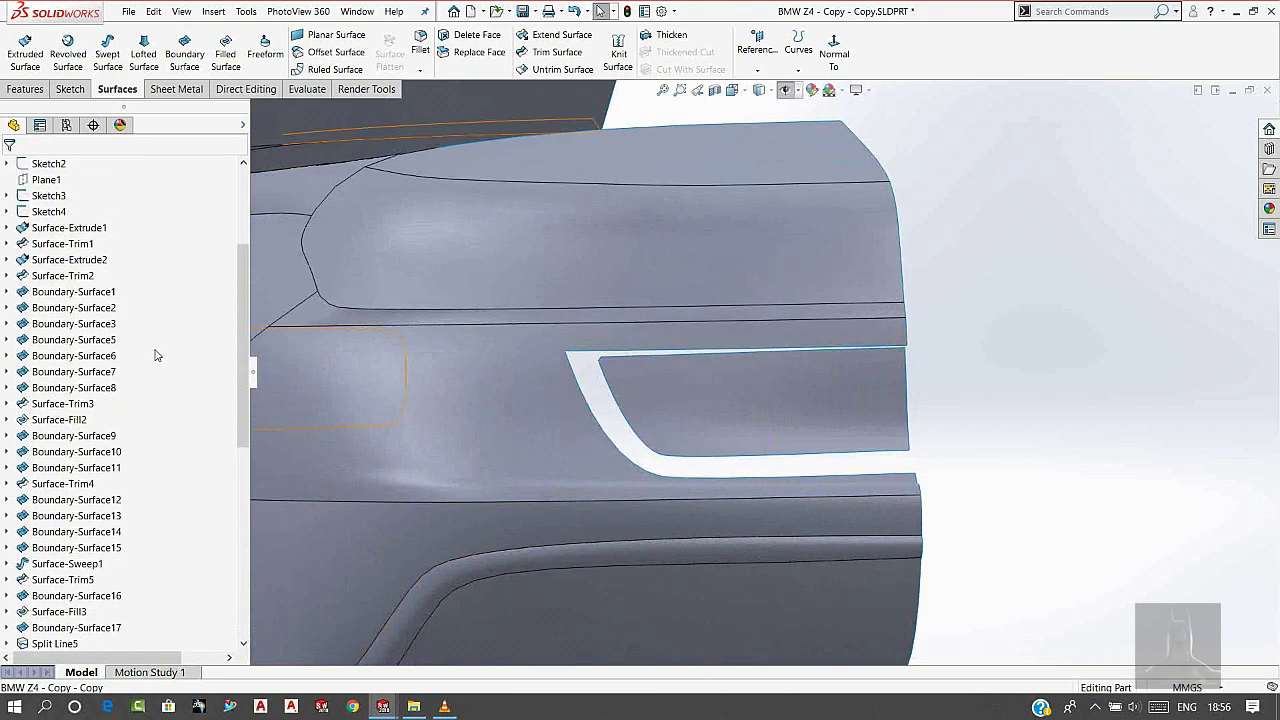
pyautogui.scroll(4, 150, 356)
# - Start Sketch47 on the Right Plane, viewed normal from the car's opposite side, zoomed to the corner
pyautogui.click(70, 291)
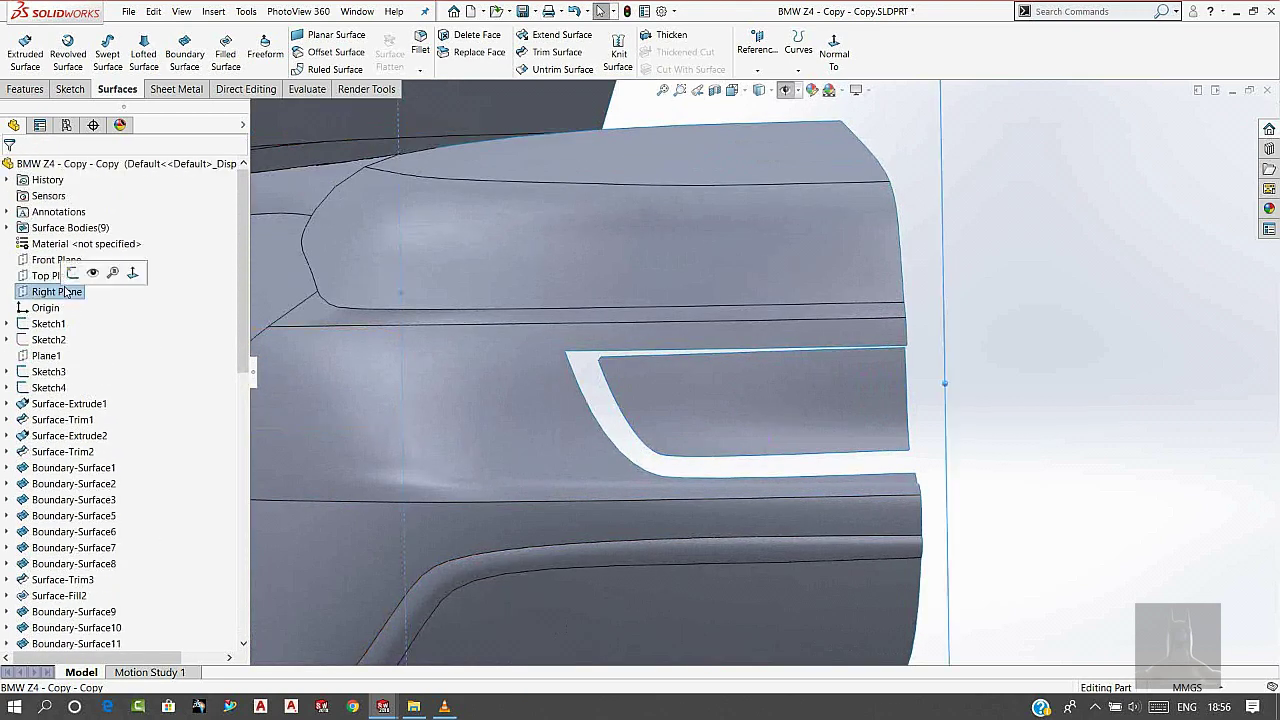
pyautogui.click(90, 264)
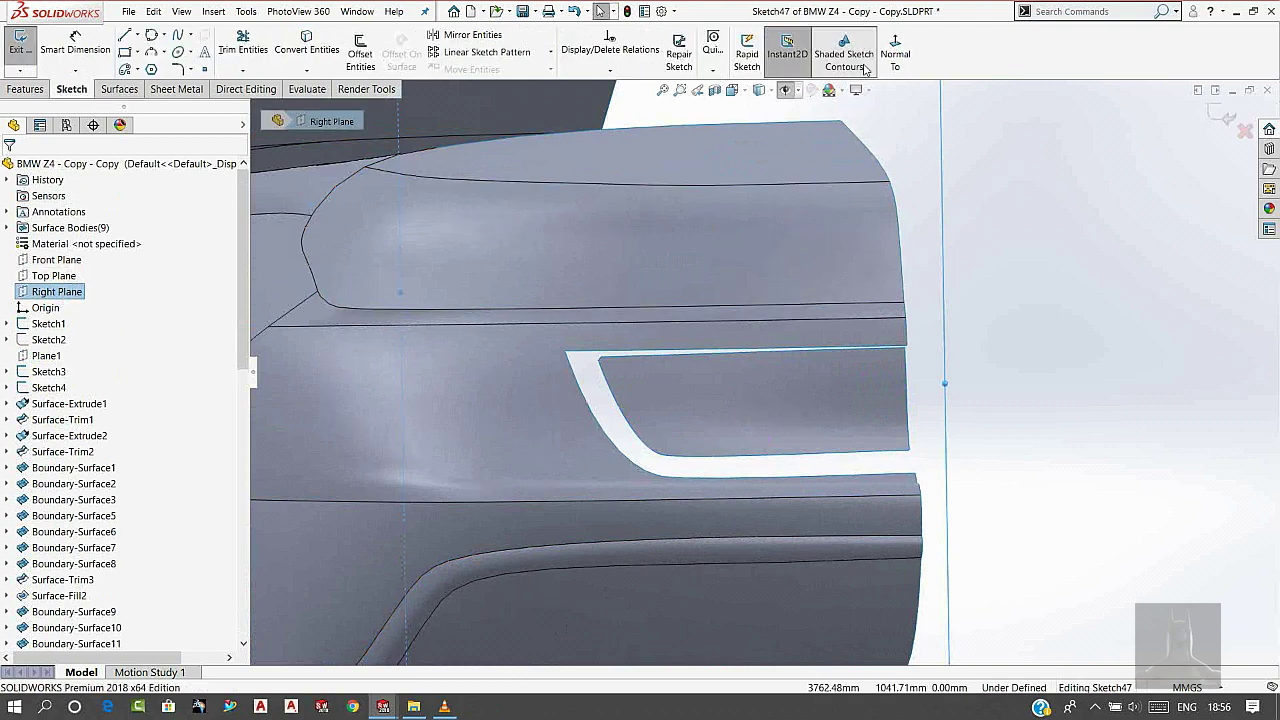
pyautogui.click(895, 53)
pyautogui.click(897, 53)
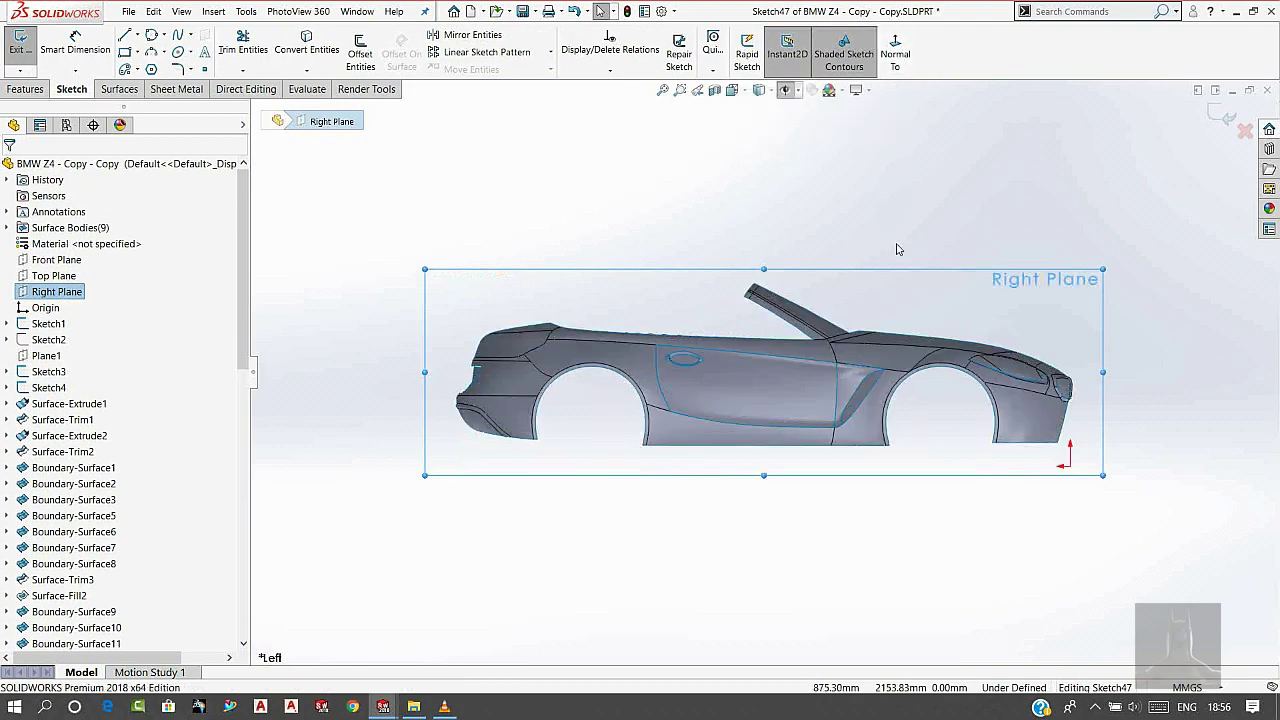
pyautogui.scroll(-5, 543, 372)
pyautogui.scroll(-3, 543, 372)
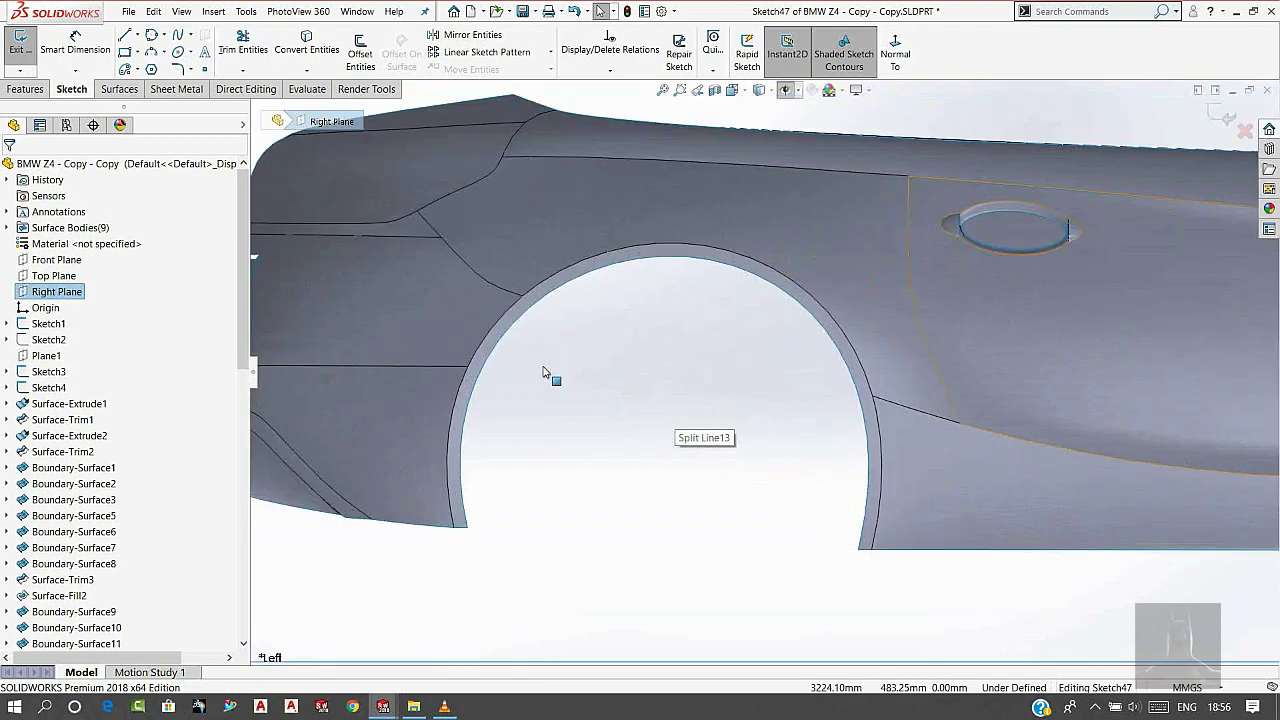
pyautogui.scroll(3, 611, 371)
pyautogui.keyDown('ctrl'); pyautogui.moveTo(611, 371); pyautogui.dragTo(914, 446, button='middle'); pyautogui.keyUp('ctrl')
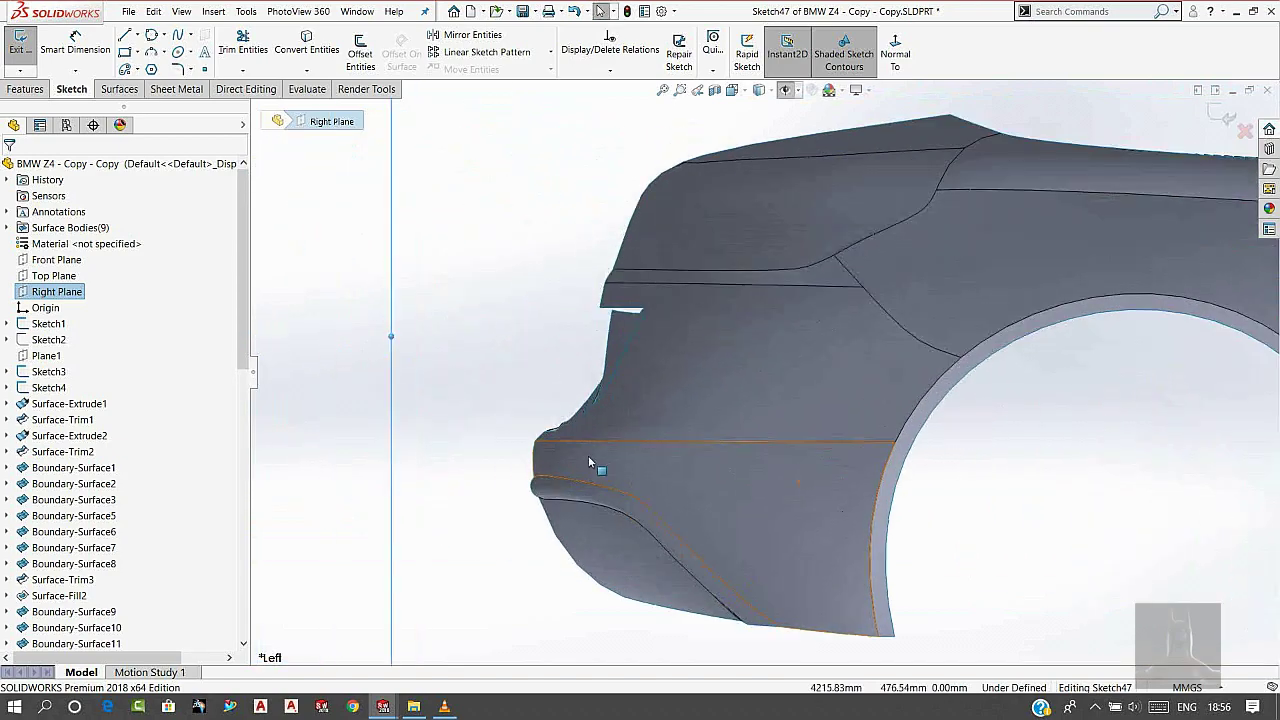
pyautogui.scroll(-5, 588, 462)
pyautogui.scroll(-2, 609, 320)
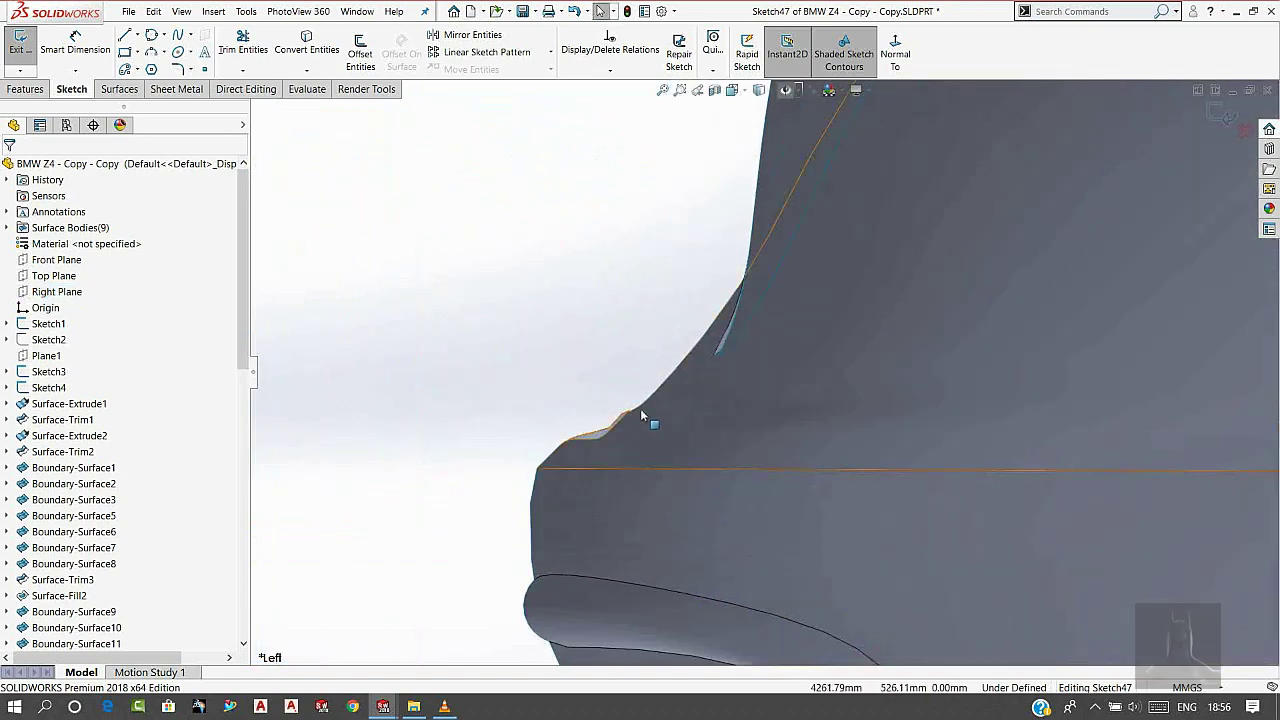
# - Pick the Spline tool and orbit to view the corner faces
pyautogui.click(178, 34)
pyautogui.scroll(2, 740, 368)
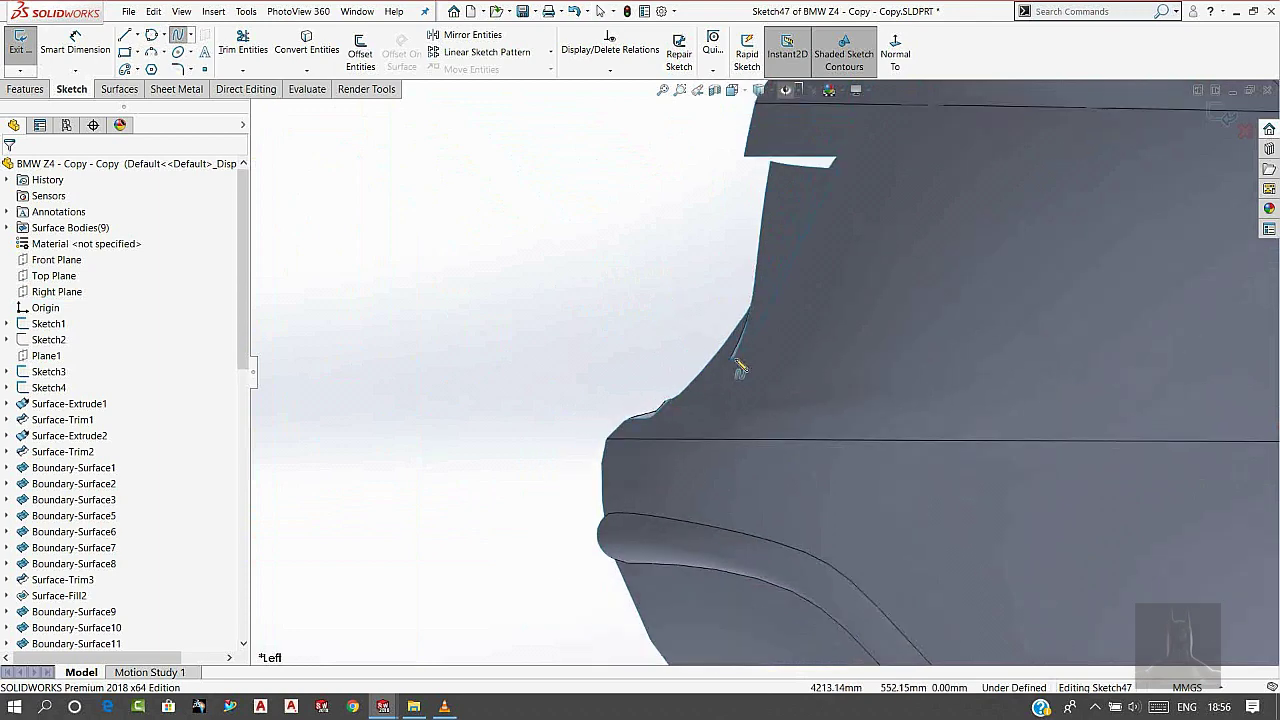
pyautogui.moveTo(740, 368); pyautogui.dragTo(858, 470, button='middle')
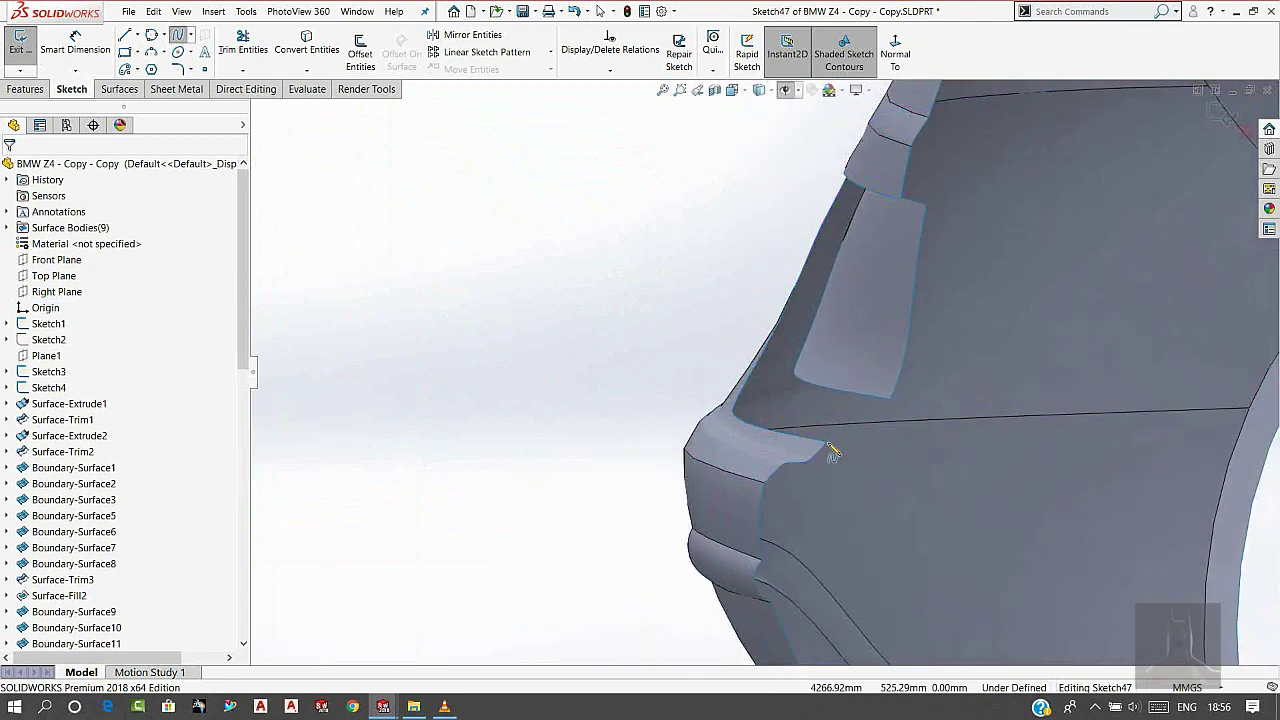
pyautogui.scroll(-3, 825, 455)
pyautogui.scroll(-2, 900, 428)
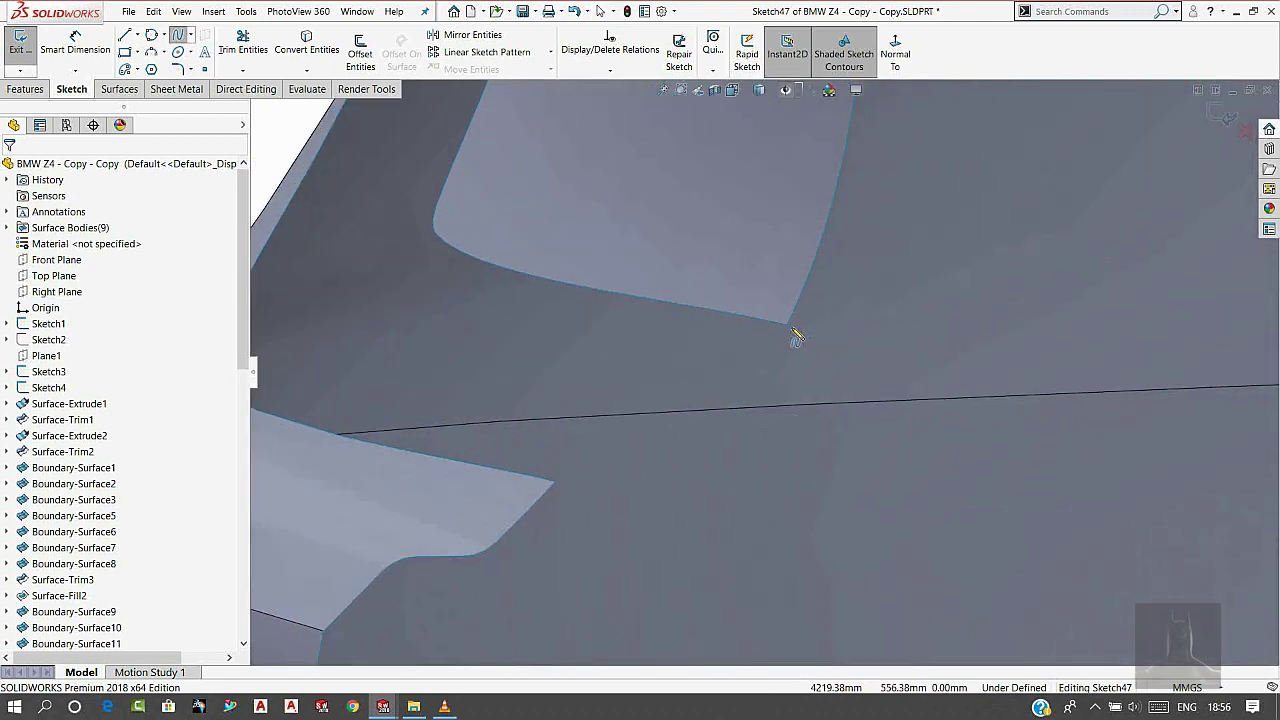
# - Draw a two-point spline across the gap between the two surface corners
pyautogui.click(768, 350)
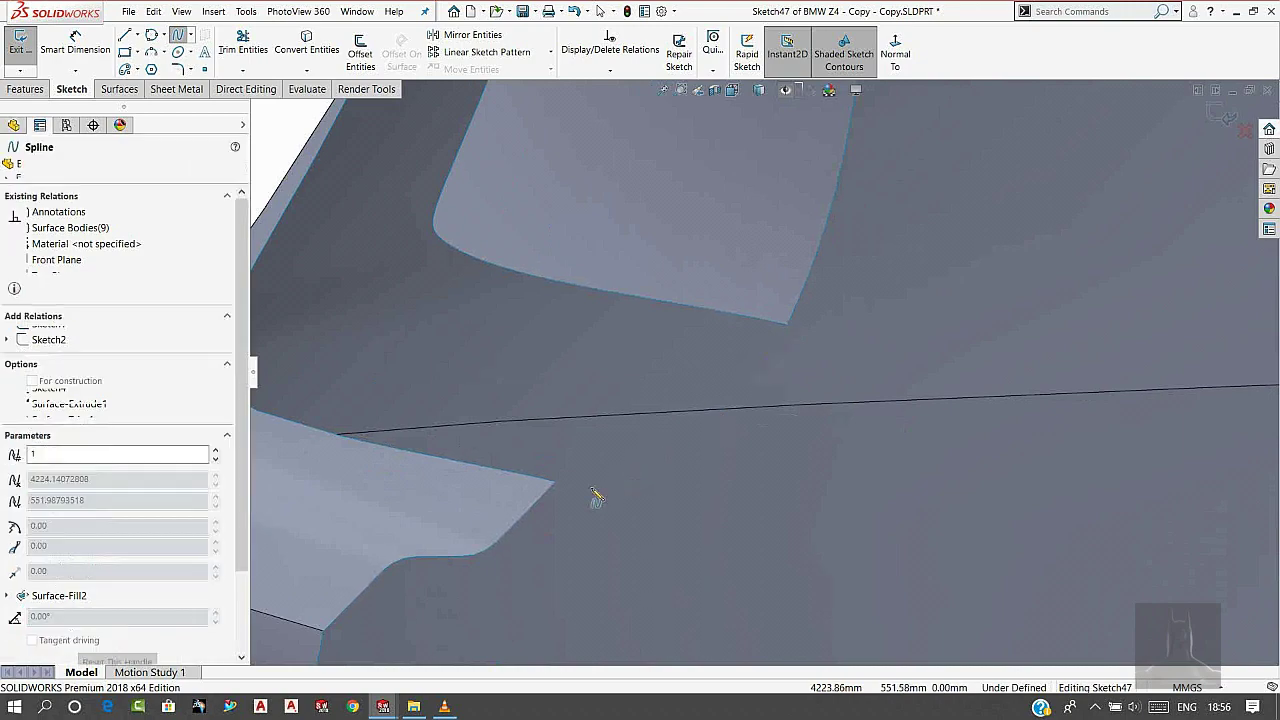
pyautogui.click(566, 492)
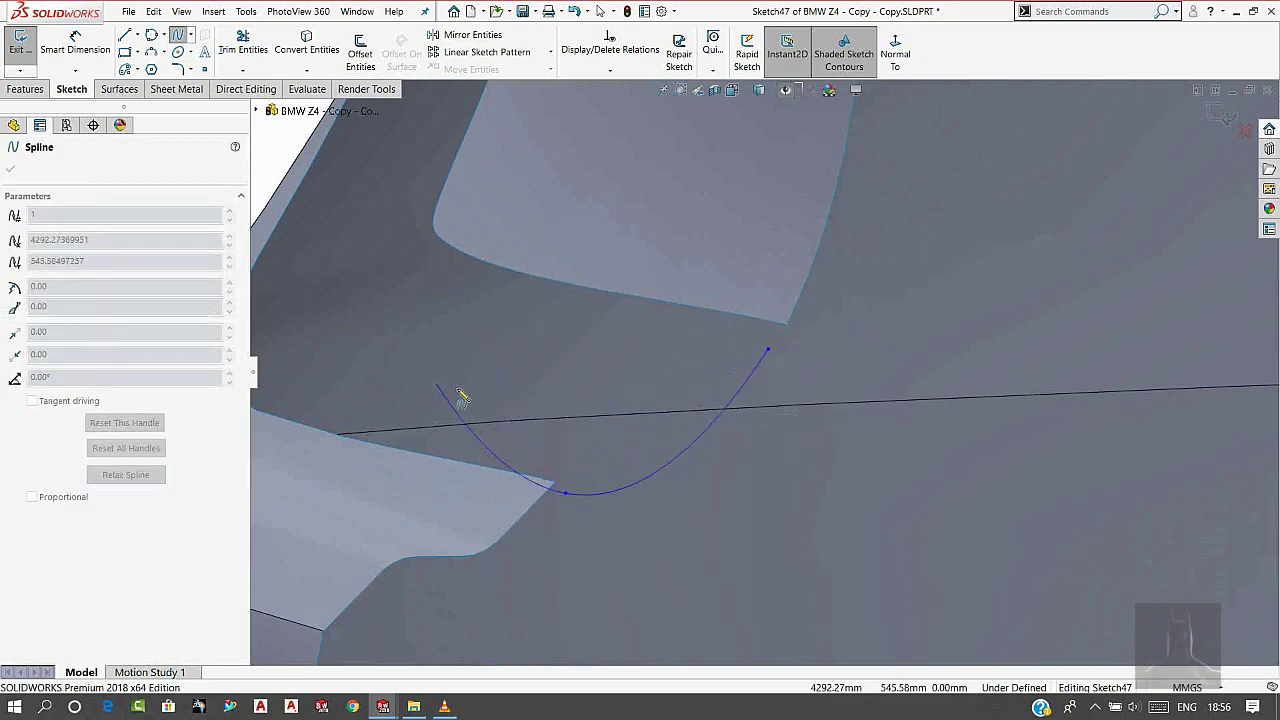
pyautogui.press('Escape')
pyautogui.moveTo(798, 497); pyautogui.dragTo(896, 518, button='middle')
pyautogui.scroll(-2, 837, 414)
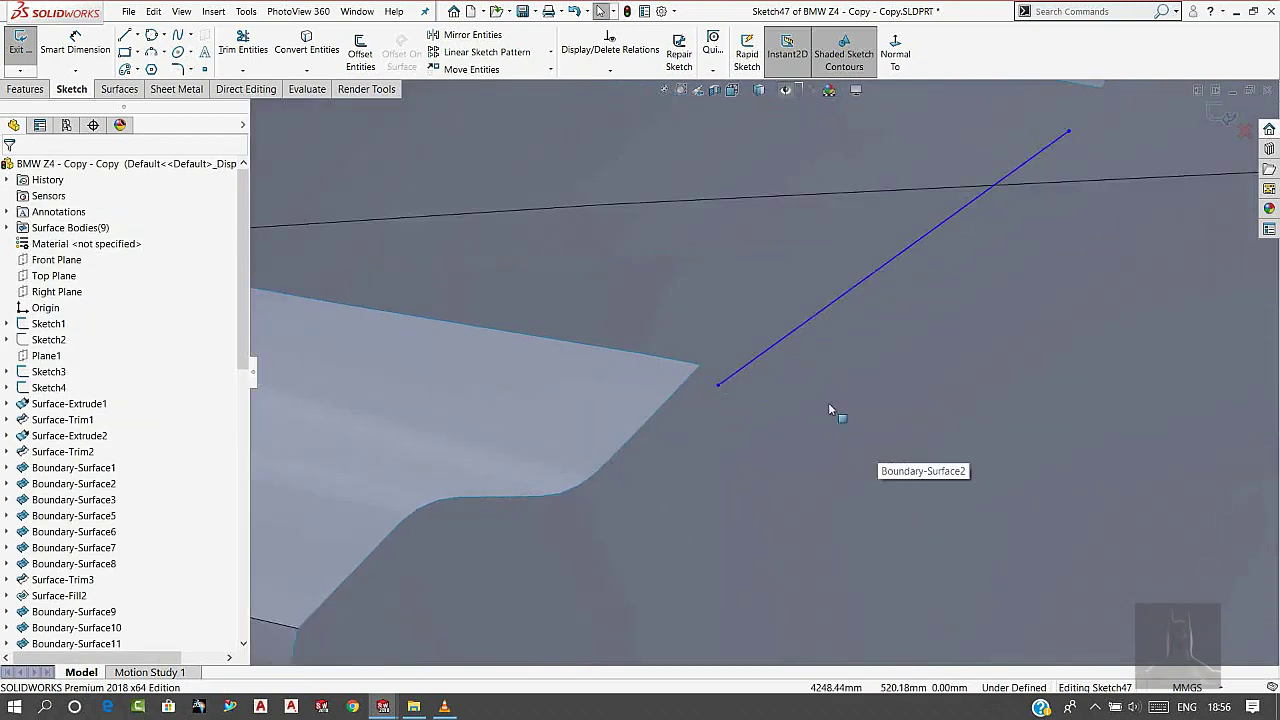
pyautogui.scroll(-1, 794, 391)
pyautogui.scroll(1, 826, 371)
pyautogui.scroll(3, 876, 414)
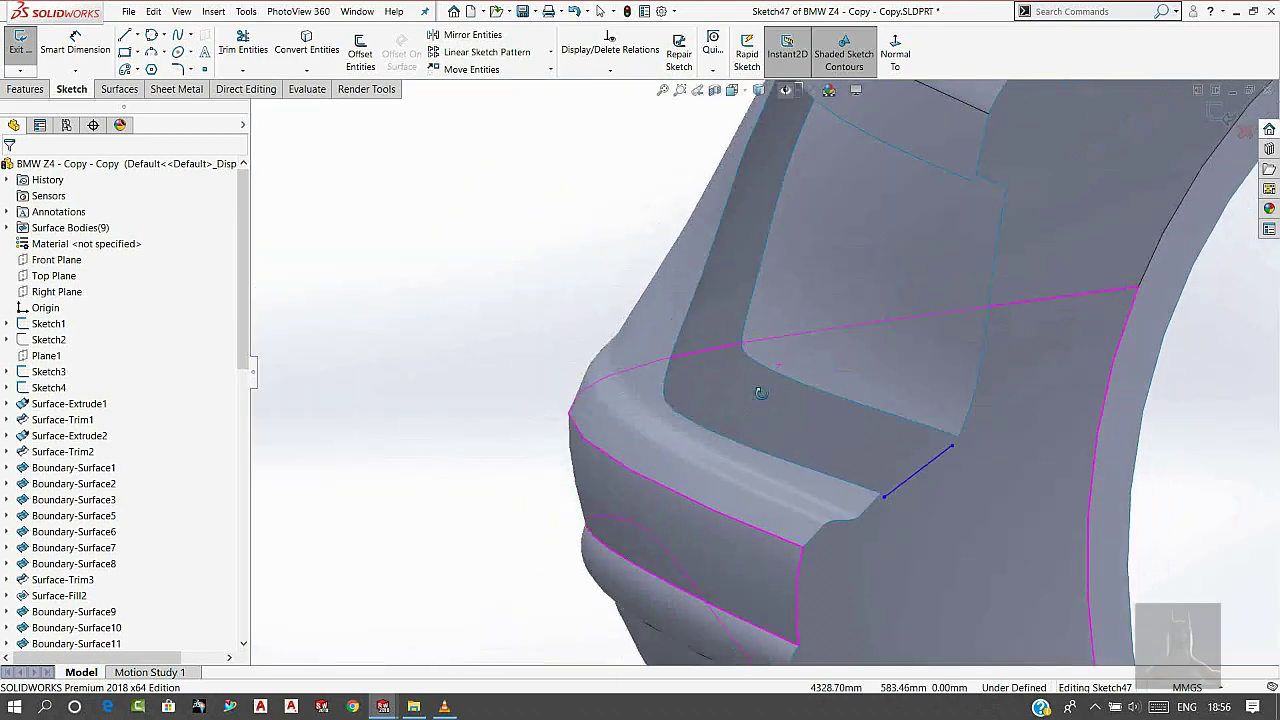
pyautogui.moveTo(877, 417)
pyautogui.mouseDown(button='middle')
pyautogui.moveTo(963, 549)
pyautogui.moveTo(927, 380)
pyautogui.mouseUp(button='middle')
pyautogui.scroll(-3, 880, 355)
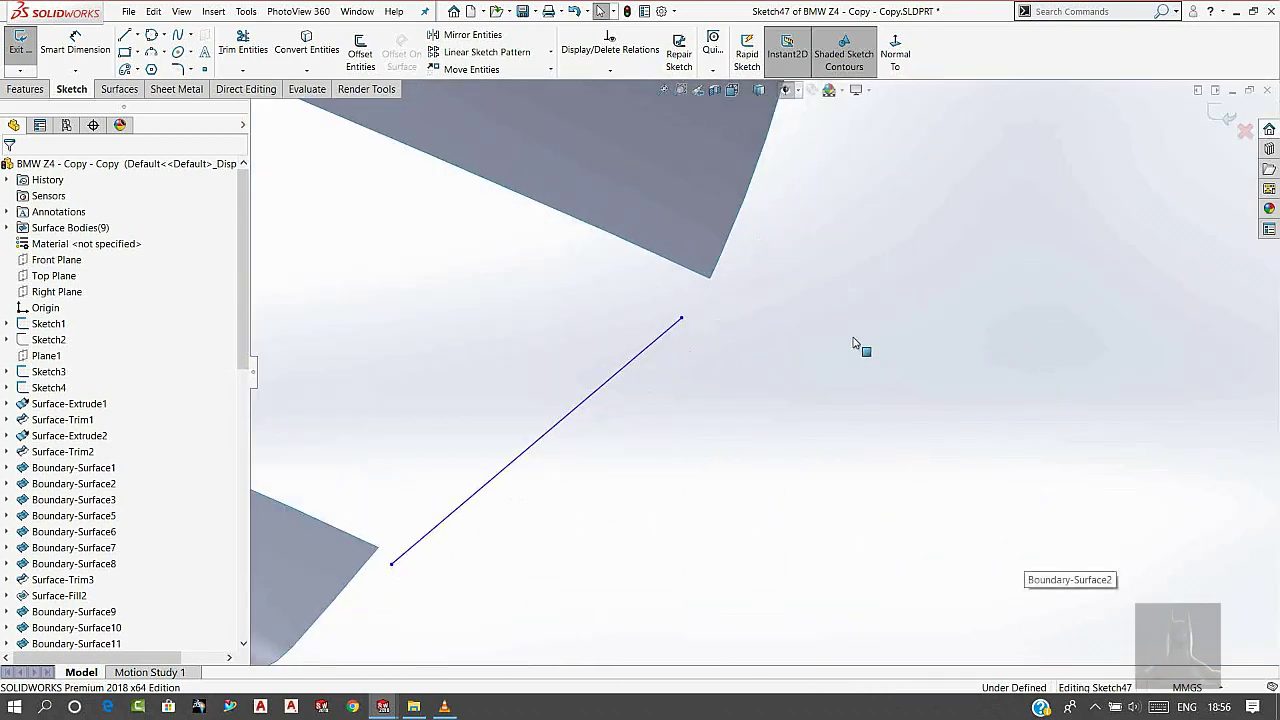
# - Make both spline endpoints Coincident with their surface corner vertices, fully defining Sketch47
pyautogui.click(683, 320)
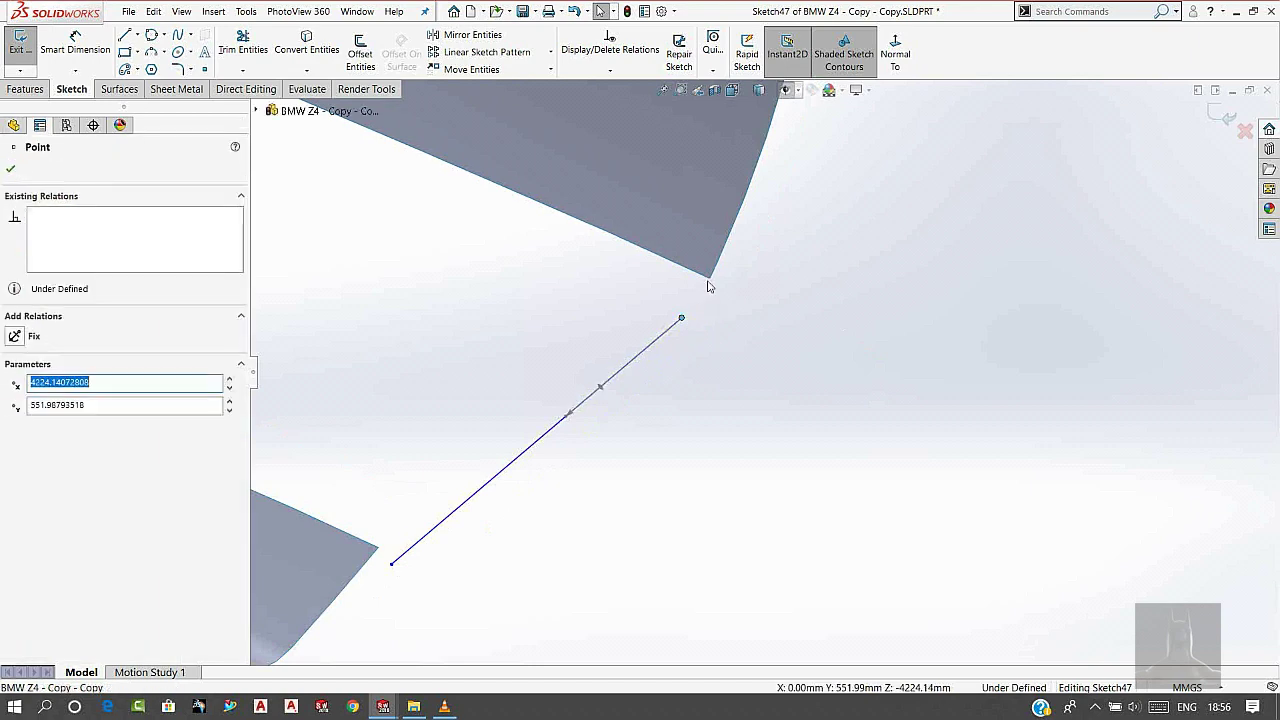
pyautogui.keyDown('ctrl'); pyautogui.click(710, 280); pyautogui.keyUp('ctrl')
pyautogui.click(792, 235)
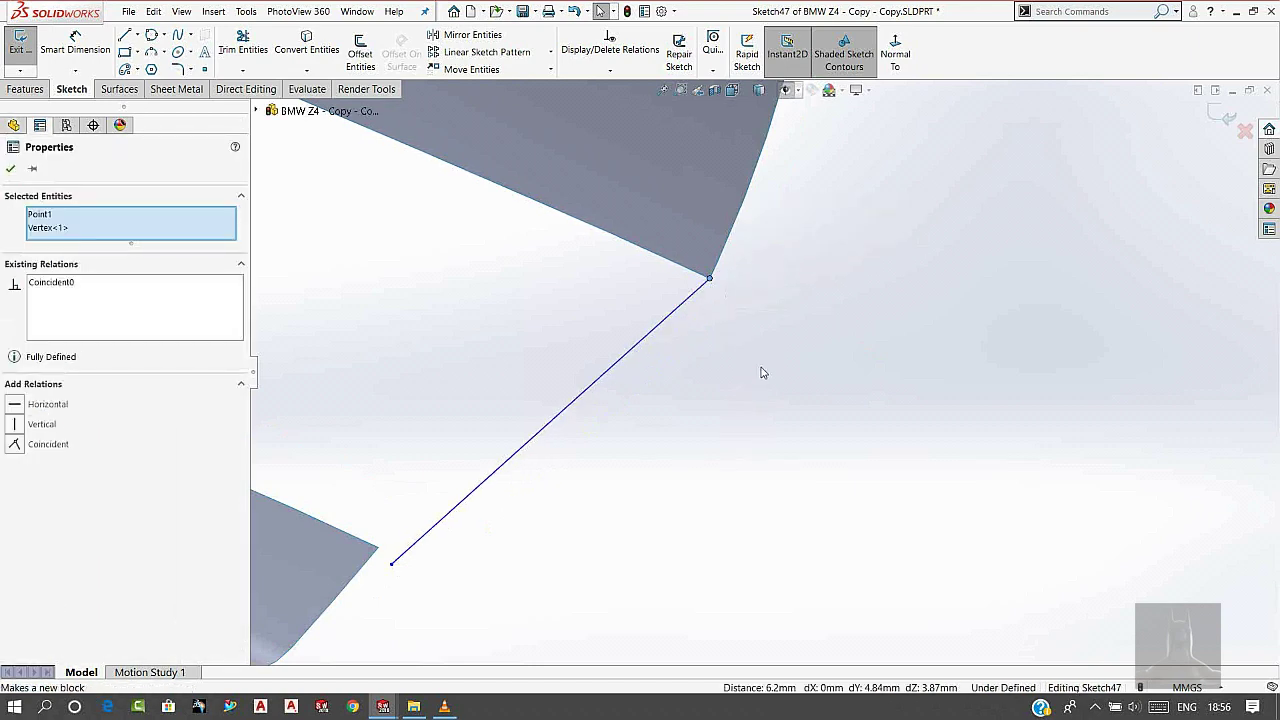
pyautogui.click(530, 502)
pyautogui.scroll(-2, 530, 502)
pyautogui.press('z')
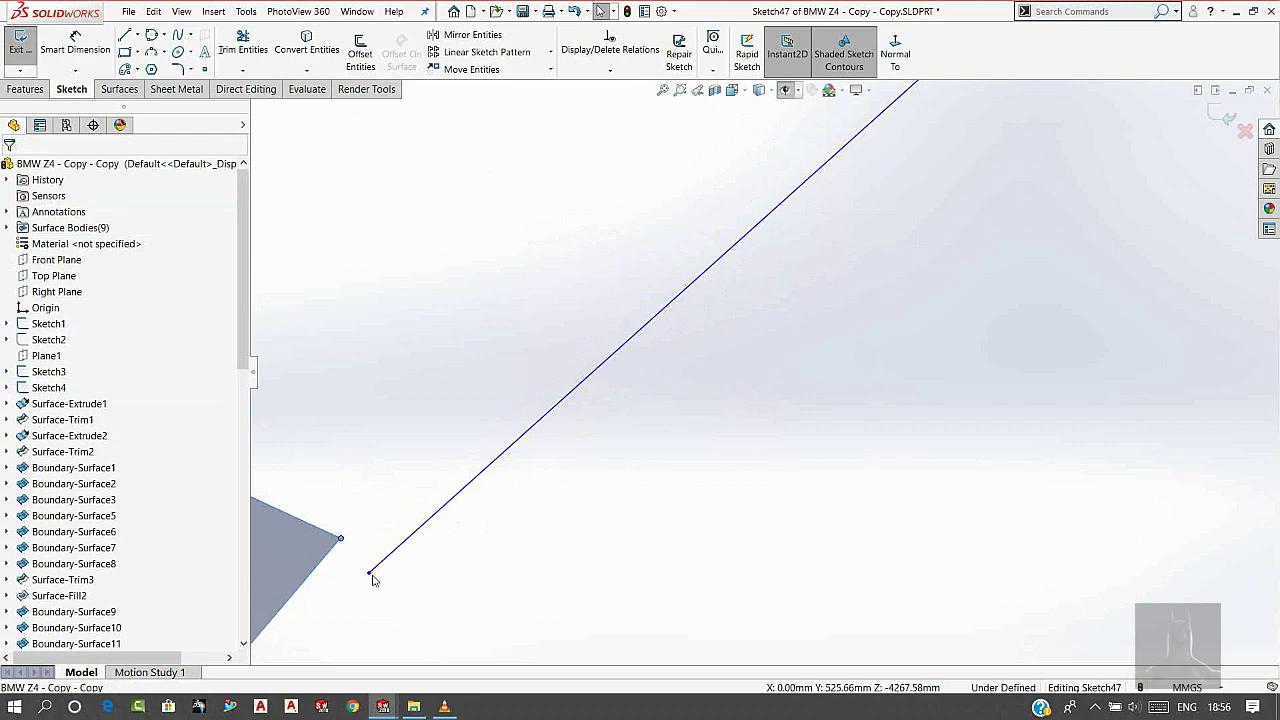
pyautogui.keyDown('ctrl'); pyautogui.click(369, 572); pyautogui.keyUp('ctrl')
pyautogui.click(428, 517)
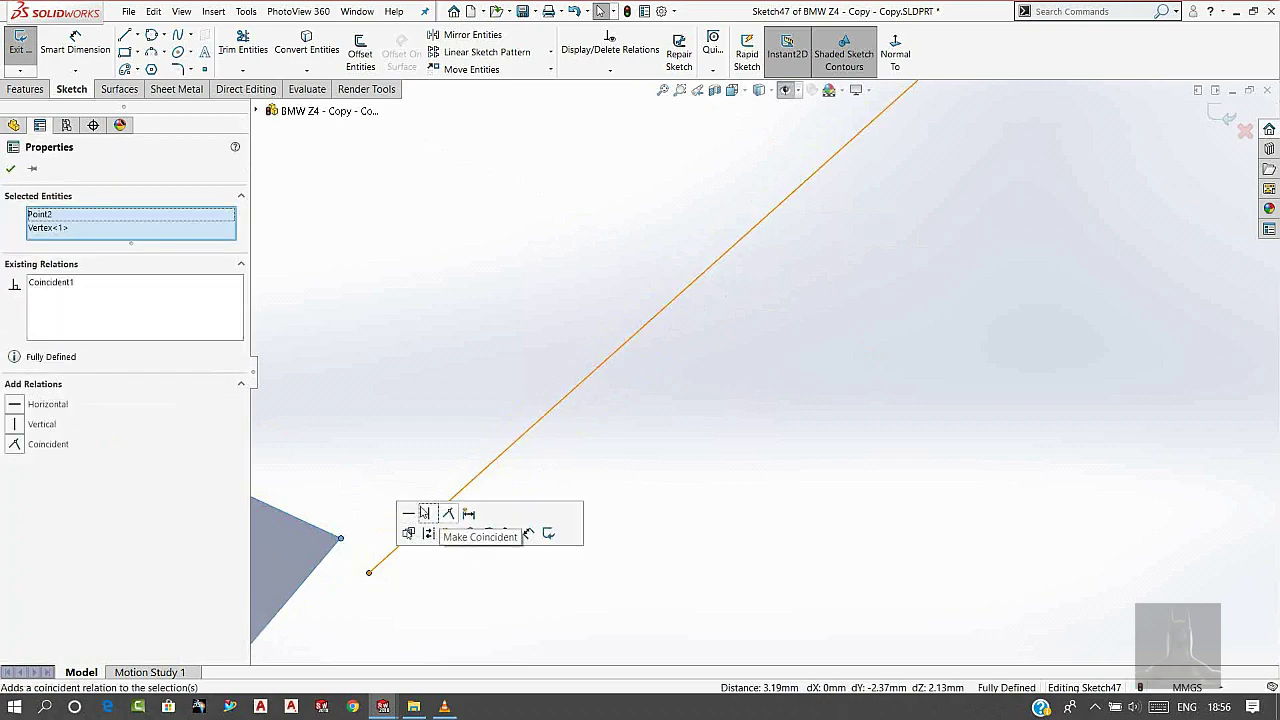
pyautogui.scroll(-5, 714, 380)
pyautogui.scroll(-3, 695, 362)
pyautogui.moveTo(695, 362); pyautogui.dragTo(743, 352, button='middle')
# - Bend the connecting spline into a curve tangent to the neighbouring split-line edge
pyautogui.click(768, 345)
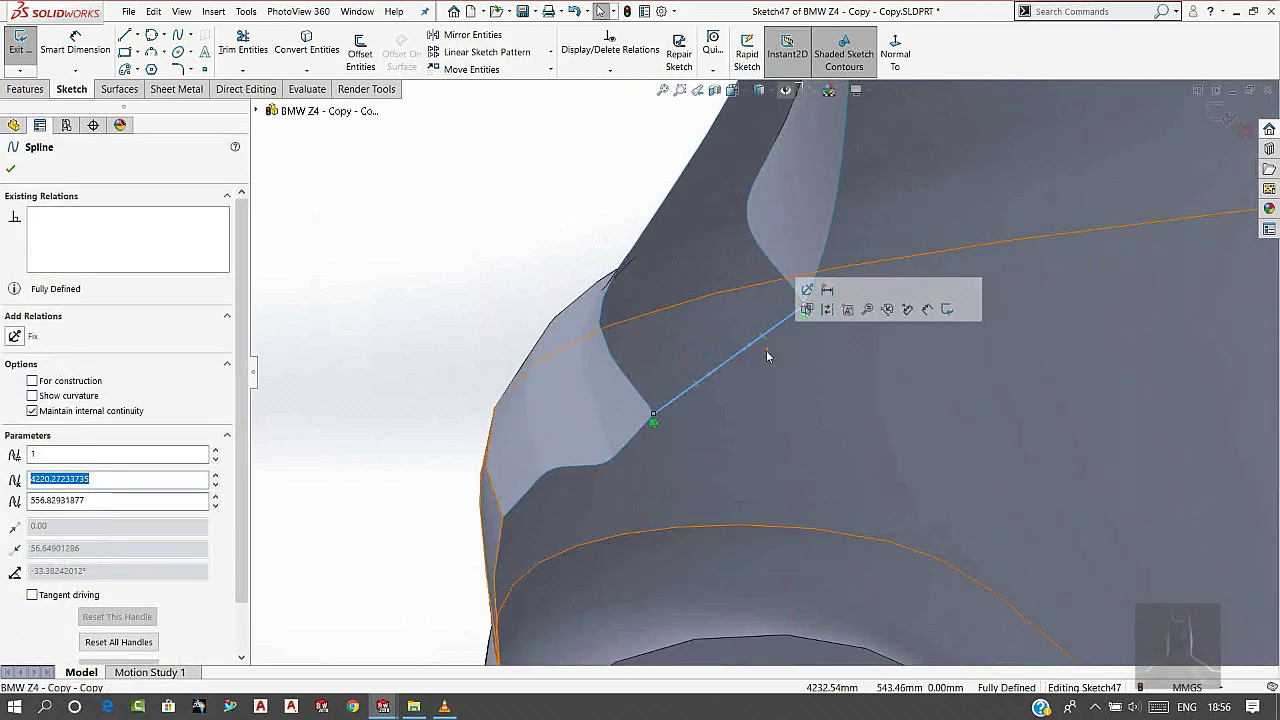
pyautogui.moveTo(765, 348); pyautogui.dragTo(782, 351)
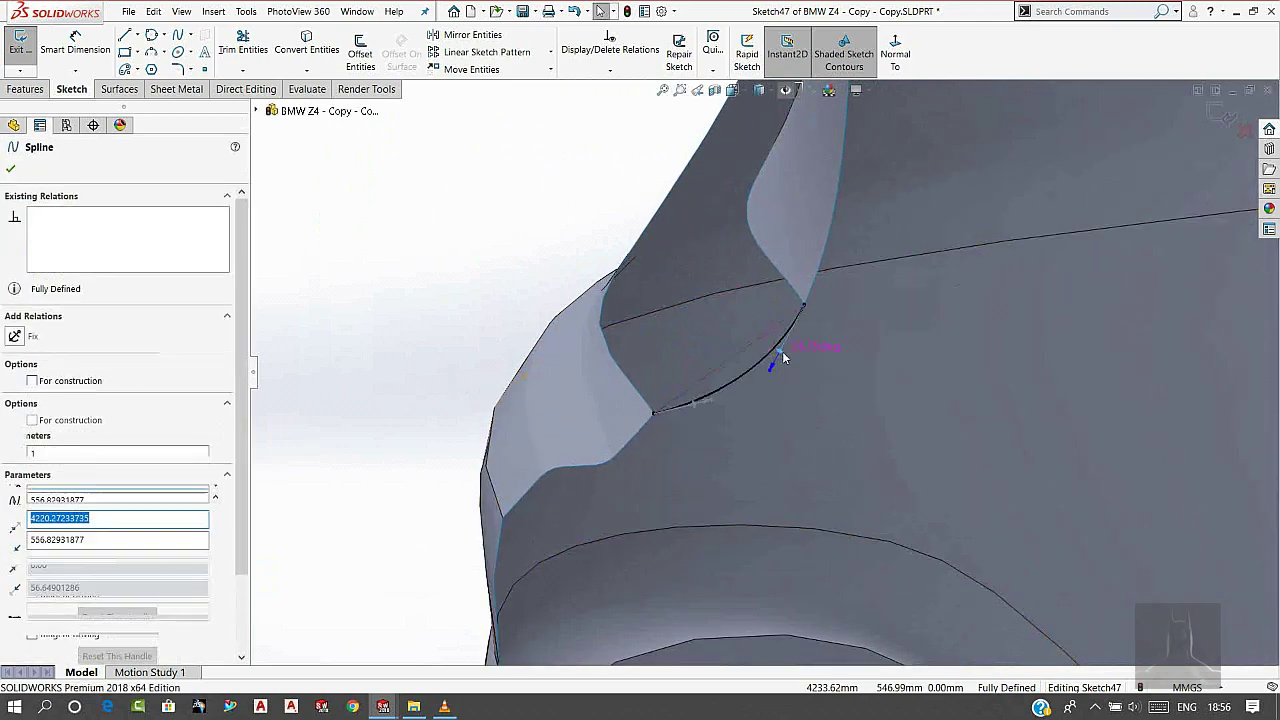
pyautogui.click(810, 302)
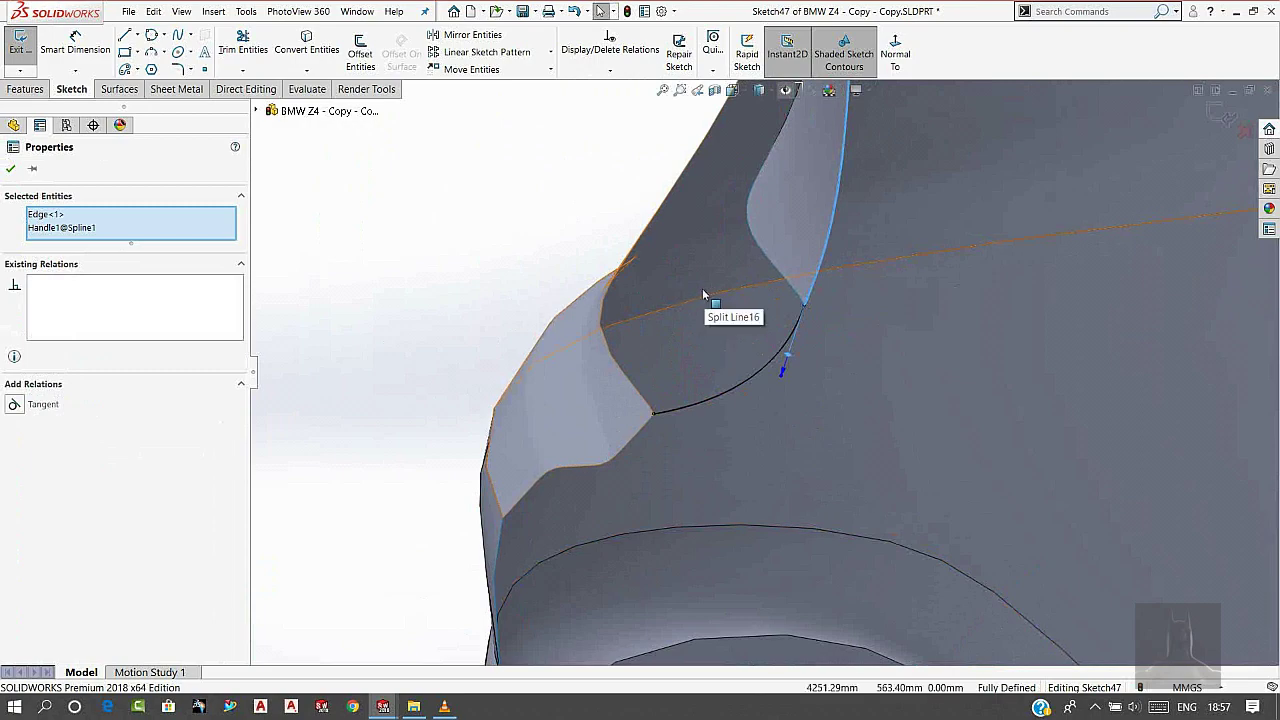
pyautogui.click(702, 288)
pyautogui.click(801, 314)
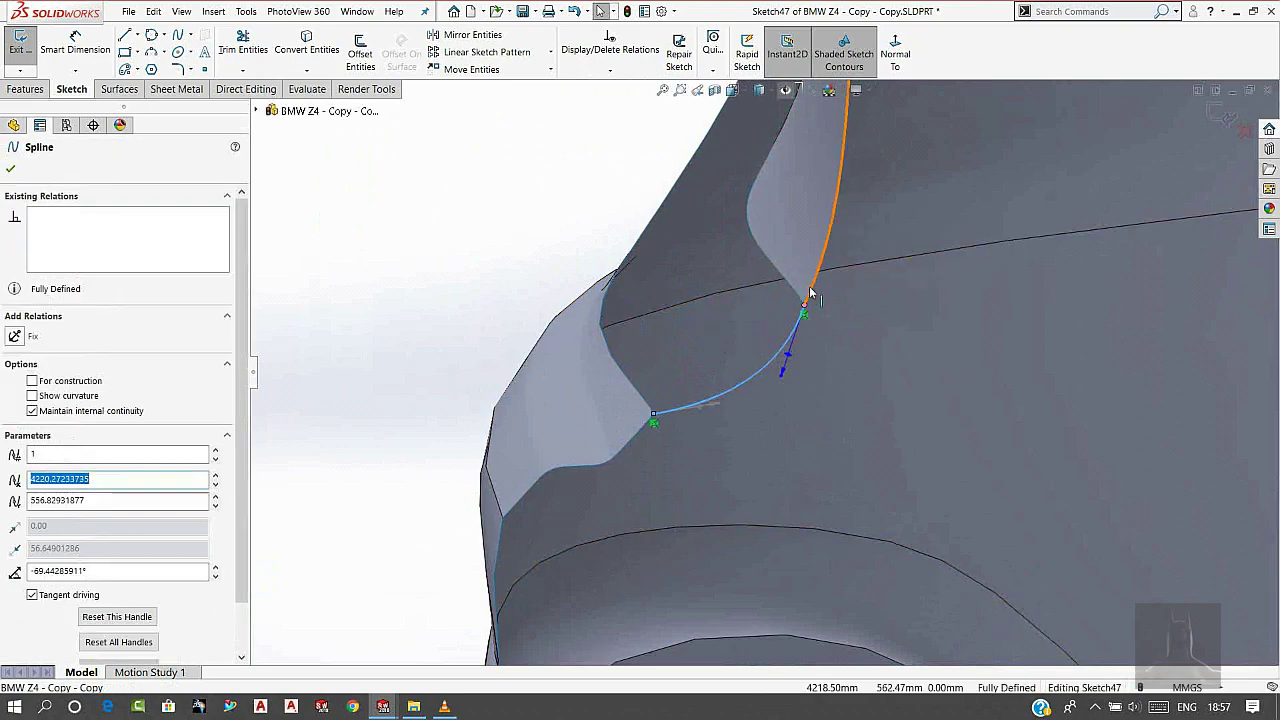
pyautogui.keyDown('ctrl'); pyautogui.click(812, 292); pyautogui.keyUp('ctrl')
pyautogui.click(850, 245)
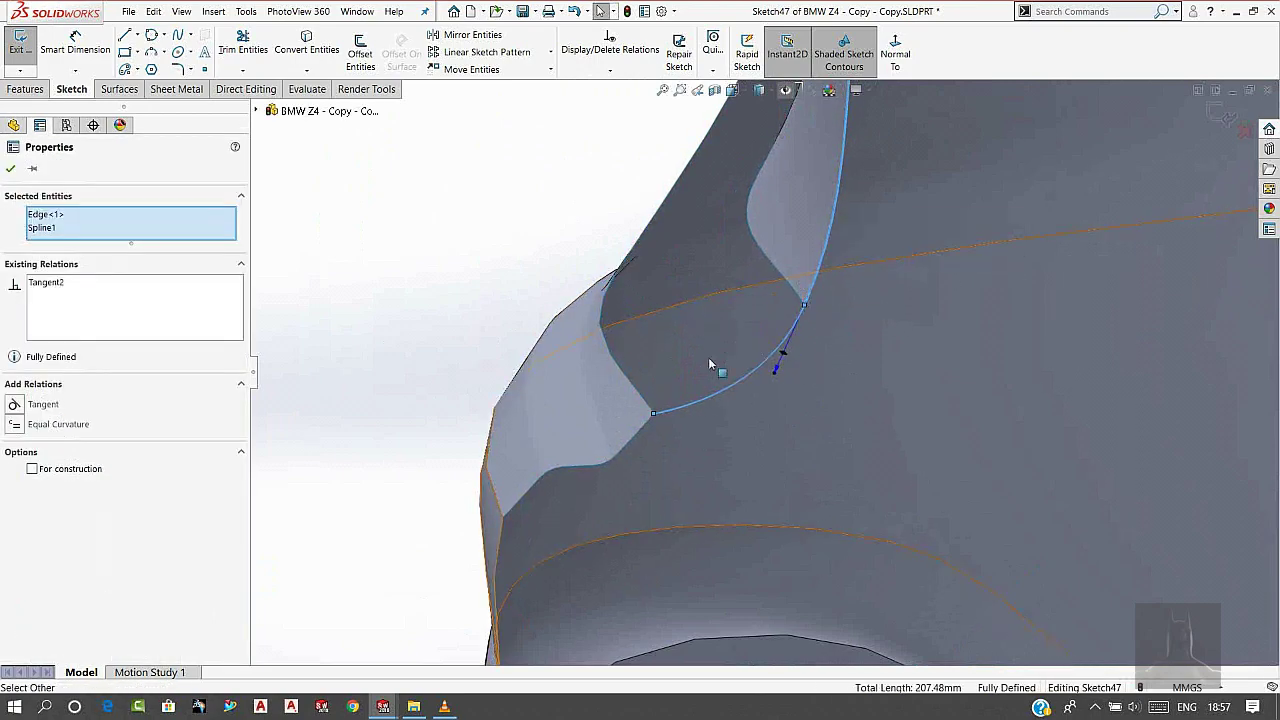
pyautogui.press('Escape')
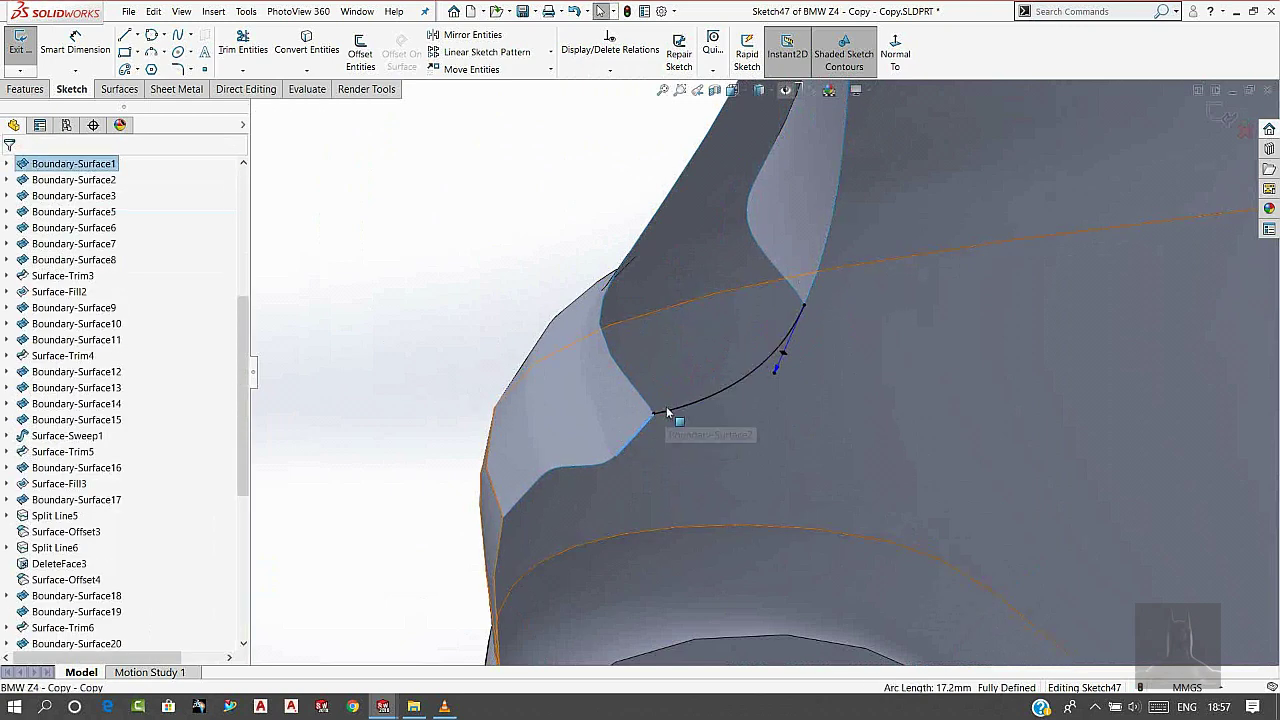
# - Round the spline with its tangent handle and make that end tangent horizontal
pyautogui.click(731, 398)
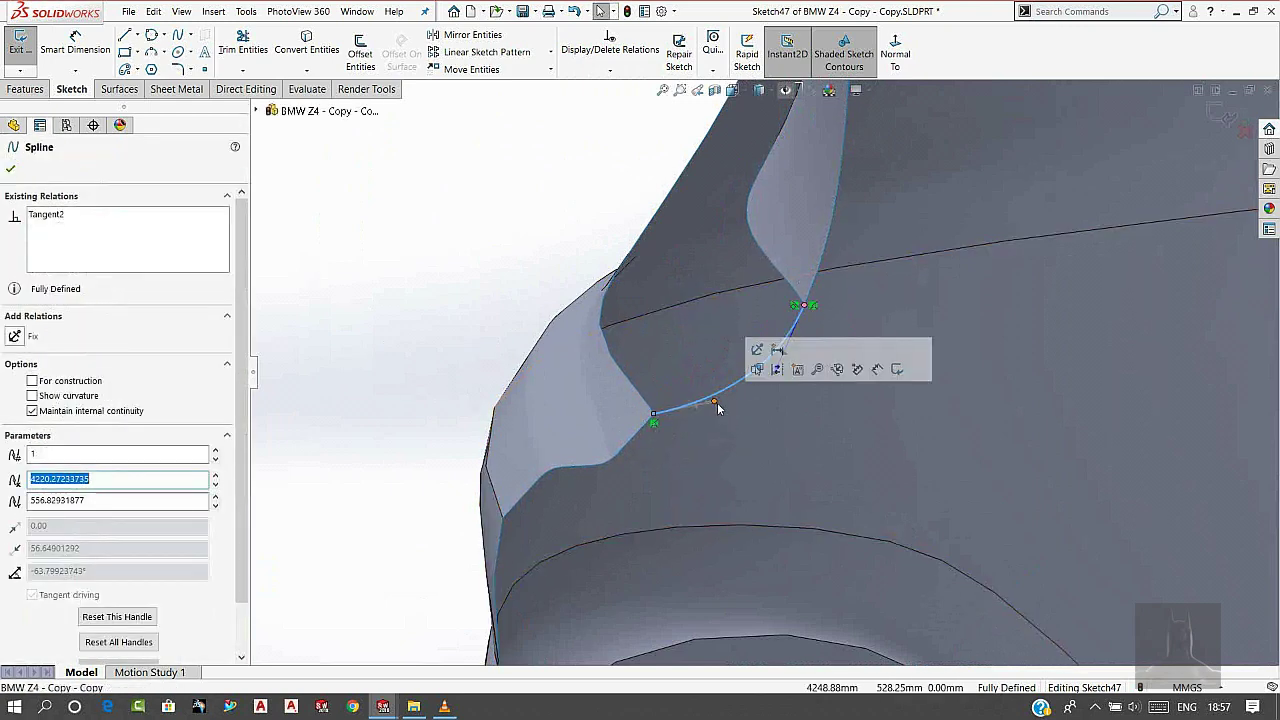
pyautogui.moveTo(717, 402)
pyautogui.mouseDown()
pyautogui.moveTo(761, 405)
pyautogui.moveTo(786, 381)
pyautogui.moveTo(761, 383)
pyautogui.mouseUp()
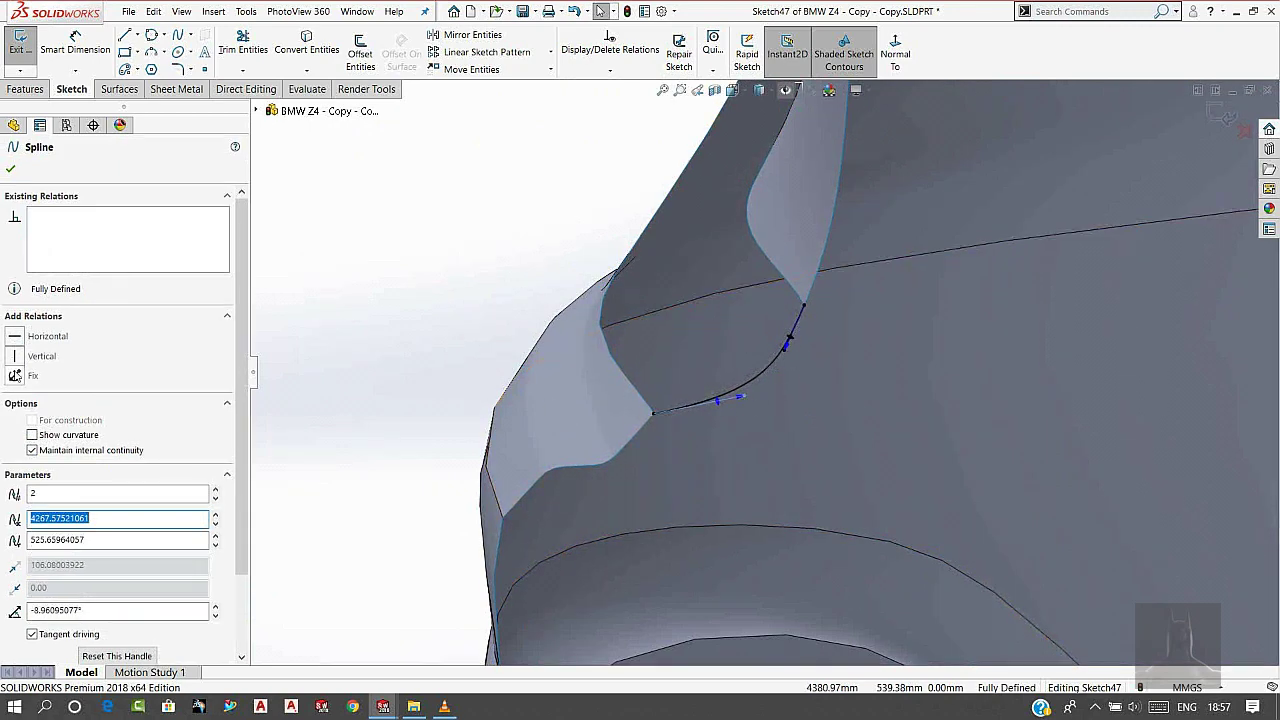
pyautogui.click(210, 337)
pyautogui.click(353, 257)
pyautogui.moveTo(353, 257); pyautogui.dragTo(1005, 205, button='middle')
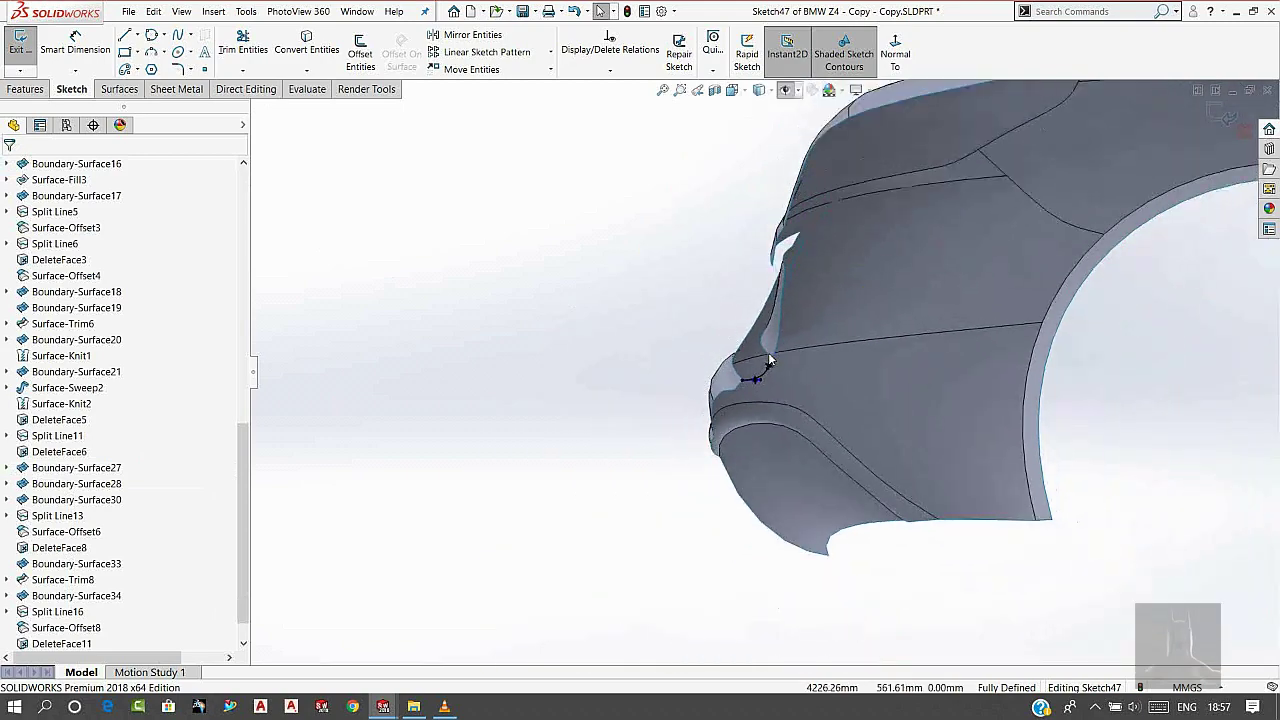
pyautogui.scroll(-5, 1003, 205)
# - Exit the taillight sketch and hide the blueprint reference sketch from a rear three-quarter view
pyautogui.click(1222, 115)
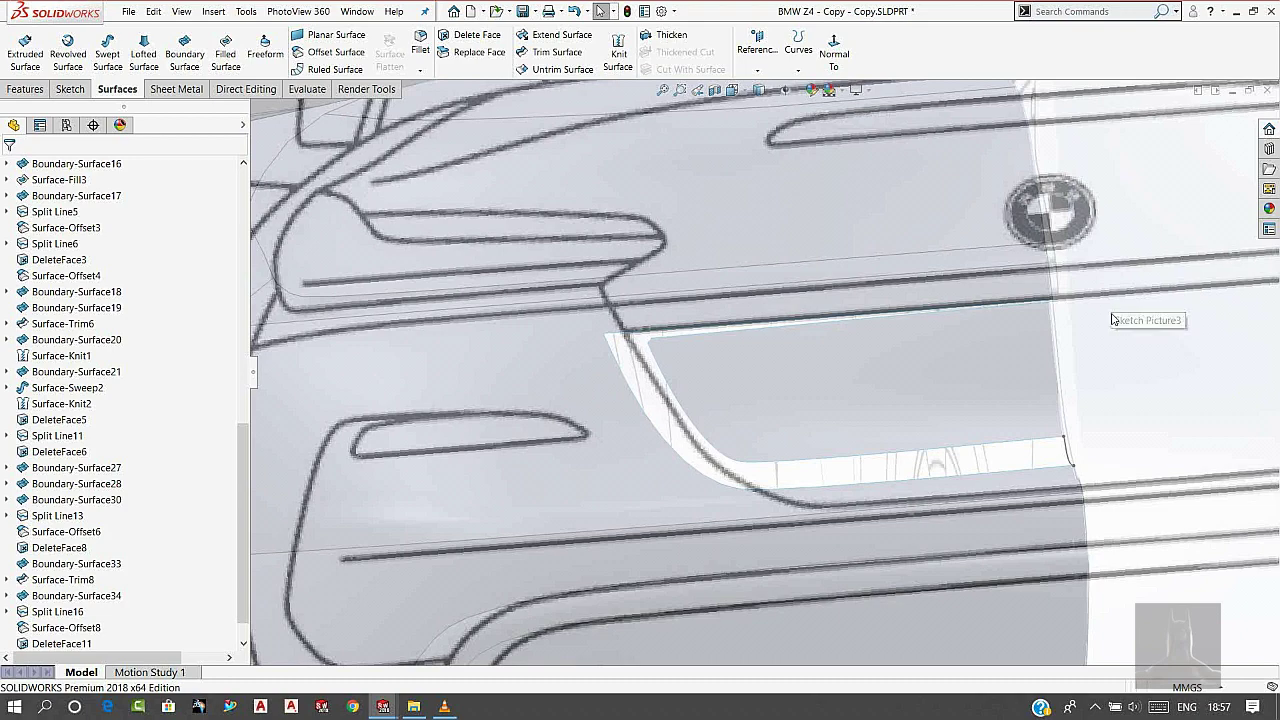
pyautogui.scroll(5, 1003, 350)
pyautogui.moveTo(1003, 350); pyautogui.dragTo(1158, 408, button='middle')
pyautogui.scroll(-5, 1158, 408)
pyautogui.scroll(5, 175, 324)
pyautogui.scroll(5, 120, 300)
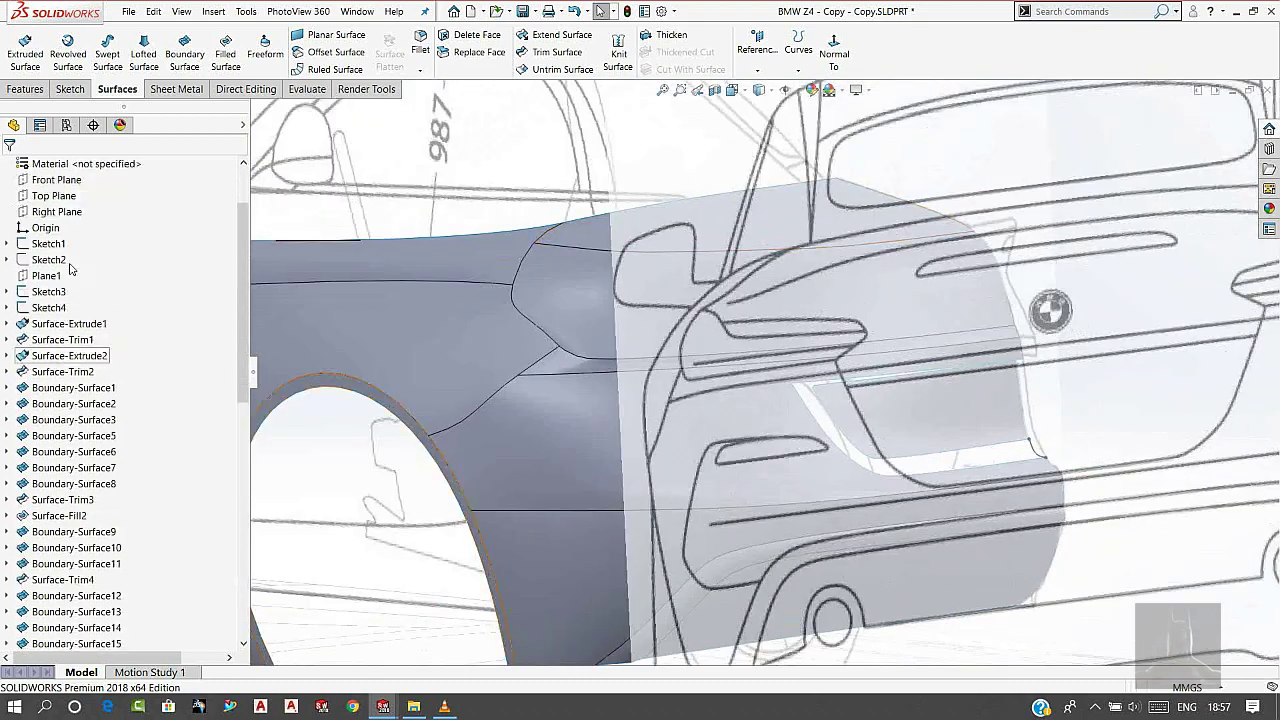
pyautogui.click(52, 322)
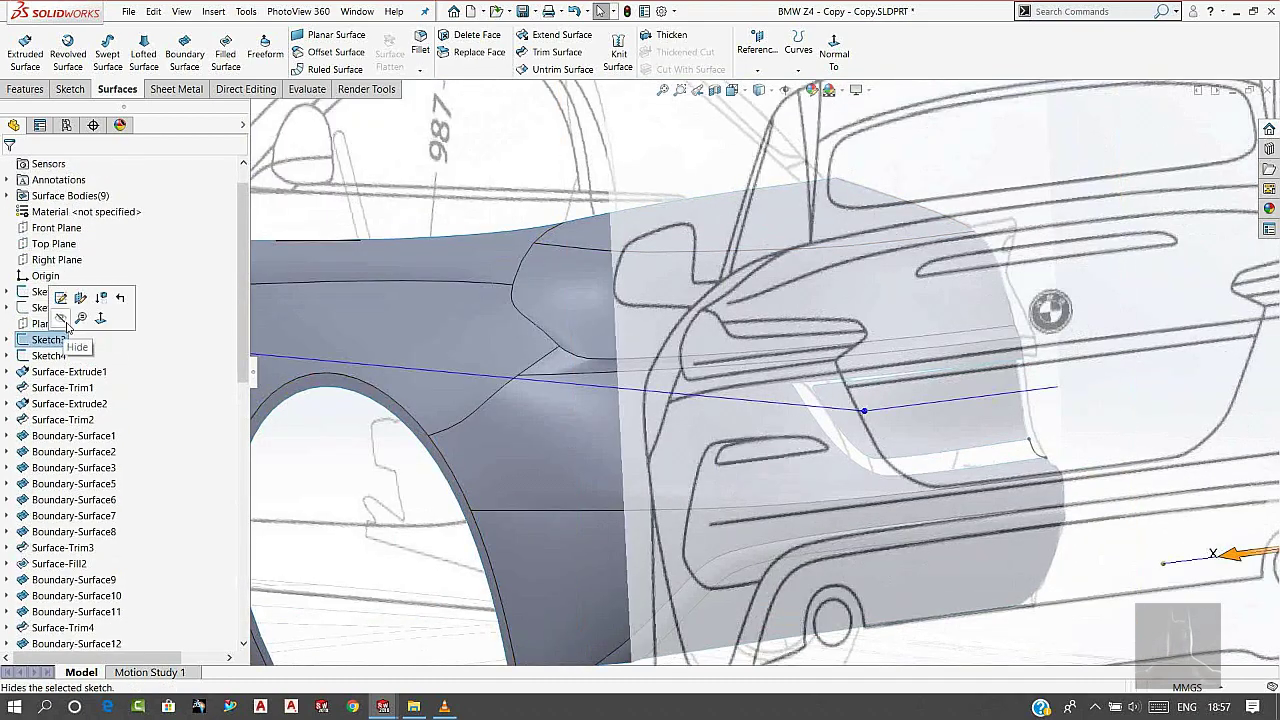
pyautogui.scroll(5, 627, 338)
pyautogui.scroll(-8, 886, 400)
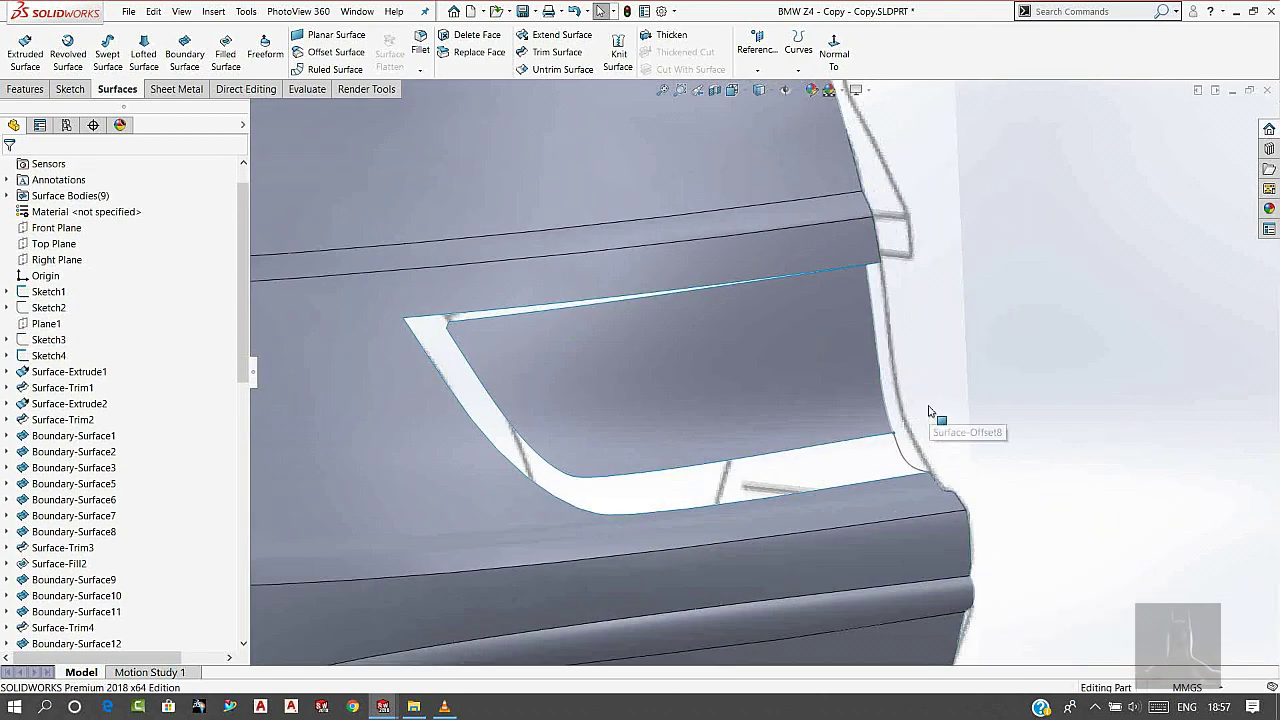
# - Start a boundary surface using the opening's edge group as the first Direction 1 curve
pyautogui.click(184, 50)
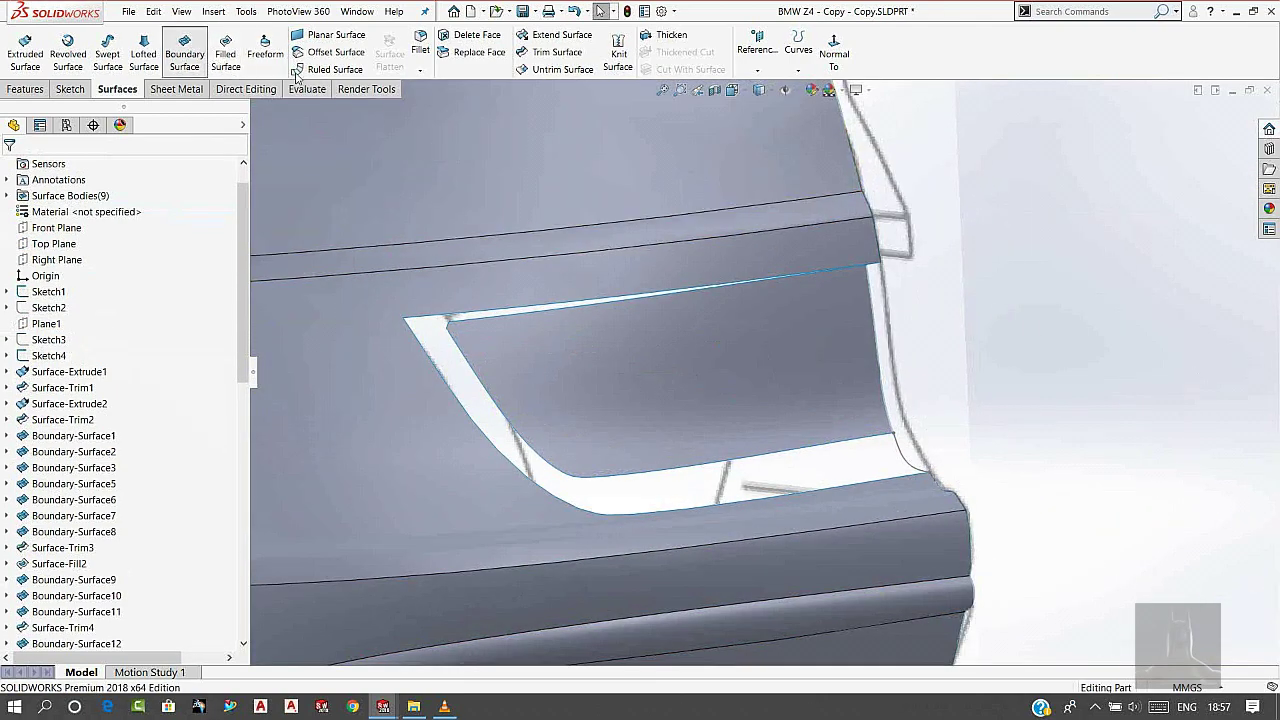
pyautogui.rightClick(1042, 235)
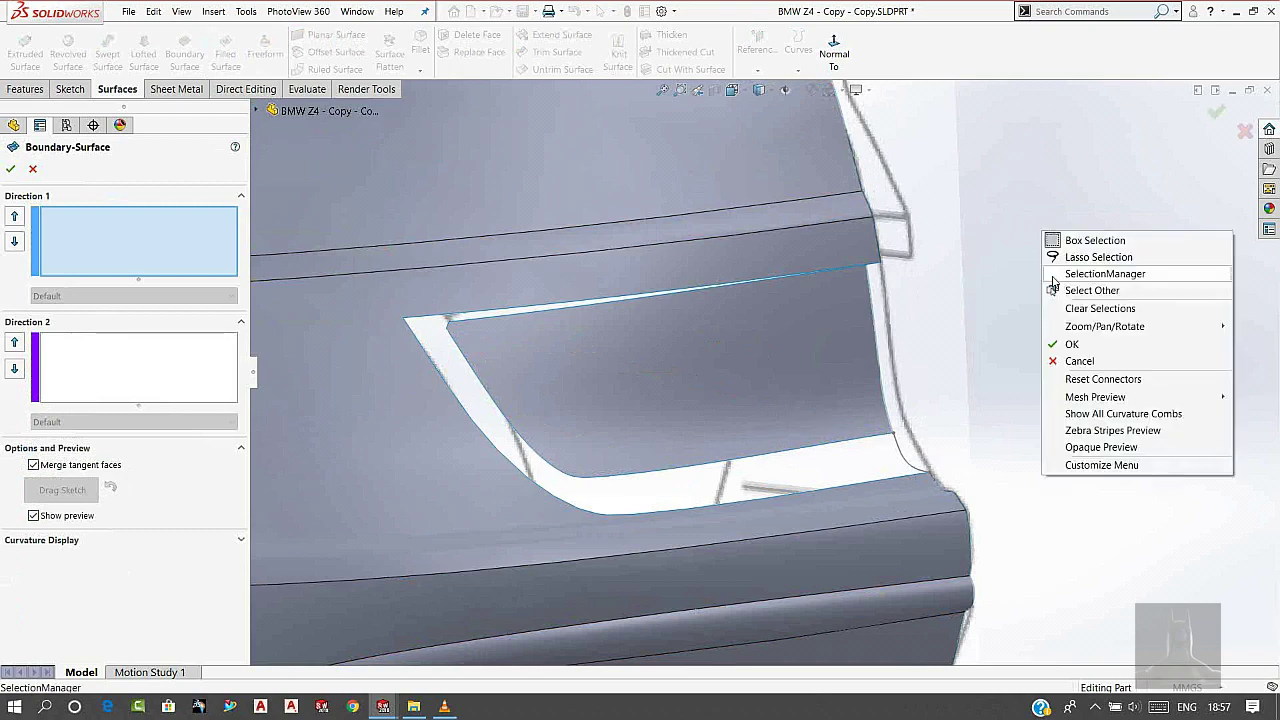
pyautogui.click(1080, 272)
pyautogui.scroll(-2, 493, 386)
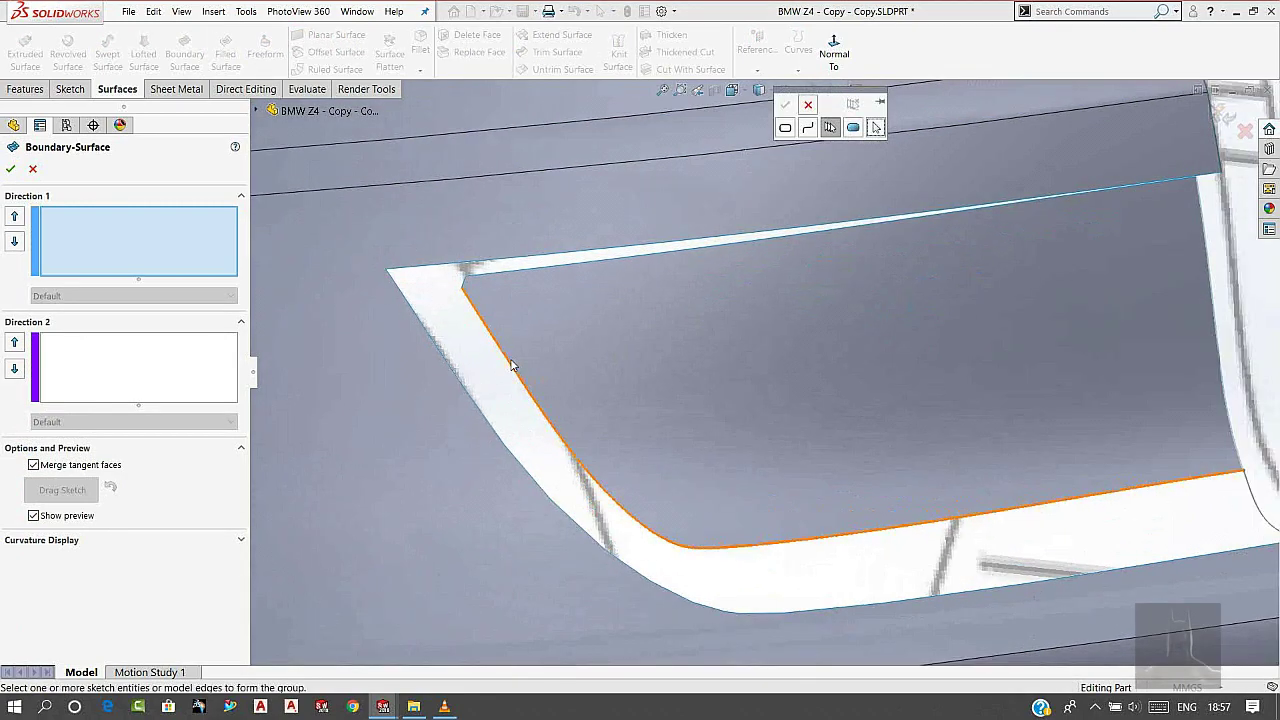
pyautogui.click(500, 349)
pyautogui.scroll(-4, 460, 282)
pyautogui.scroll(-1, 460, 284)
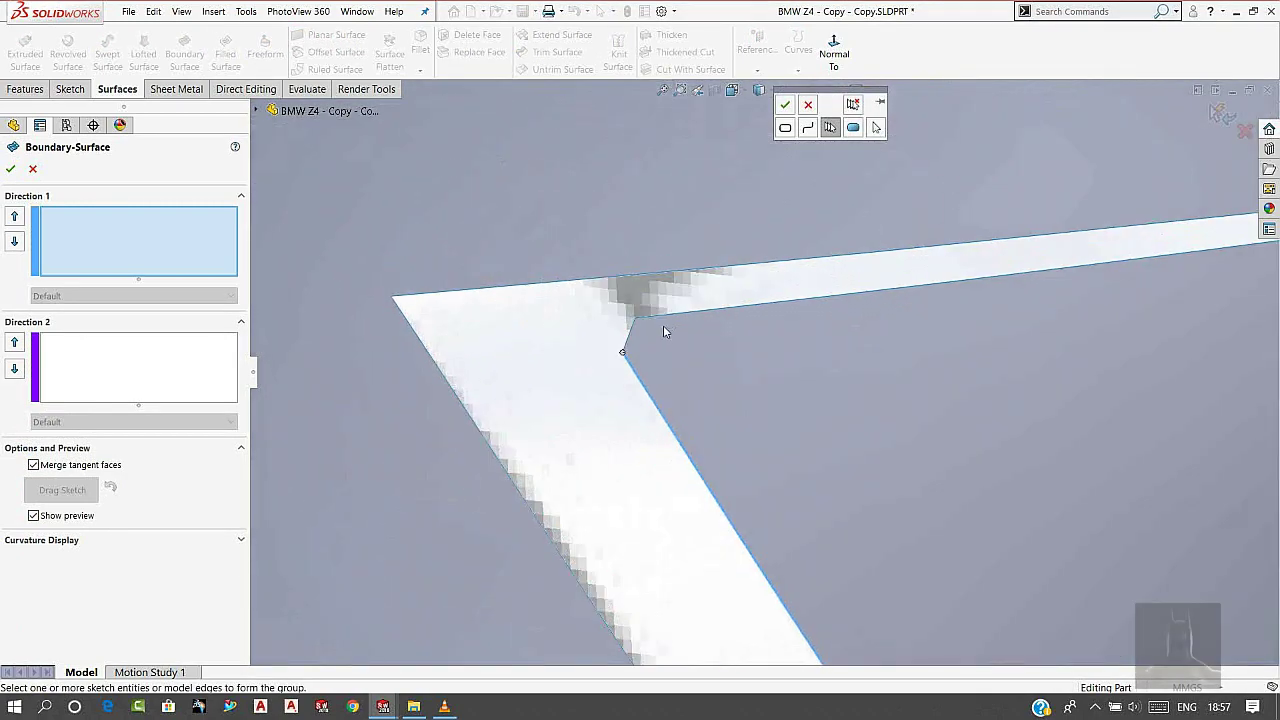
pyautogui.click(784, 105)
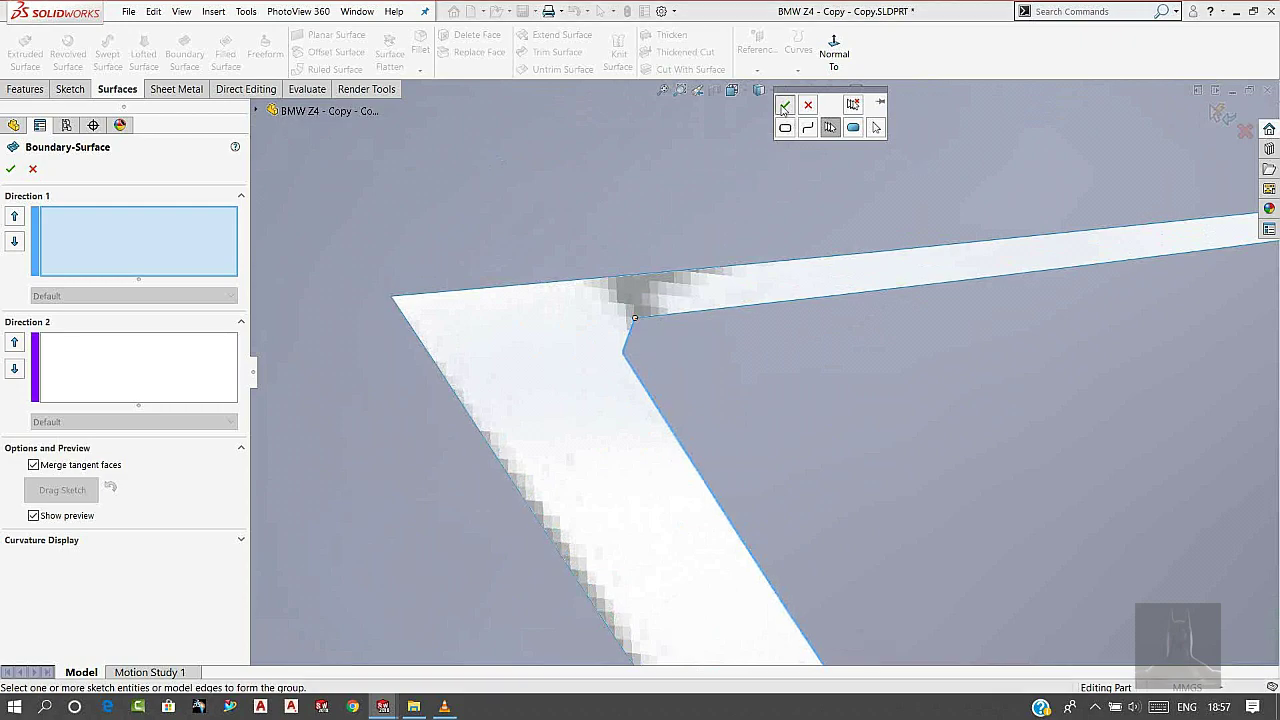
# - Add the outer lower rim edge in Direction 1 and Sketch47 in Direction 2, then accept
pyautogui.scroll(3, 620, 427)
pyautogui.scroll(3, 690, 447)
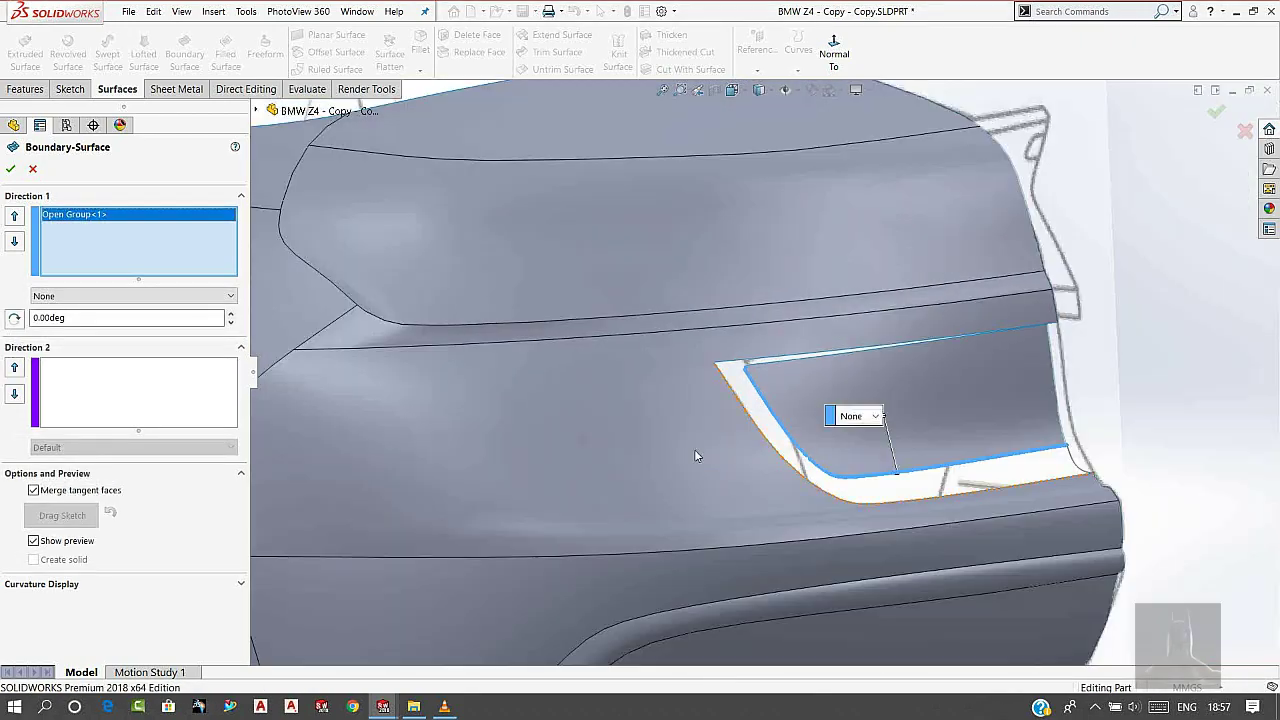
pyautogui.click(945, 500)
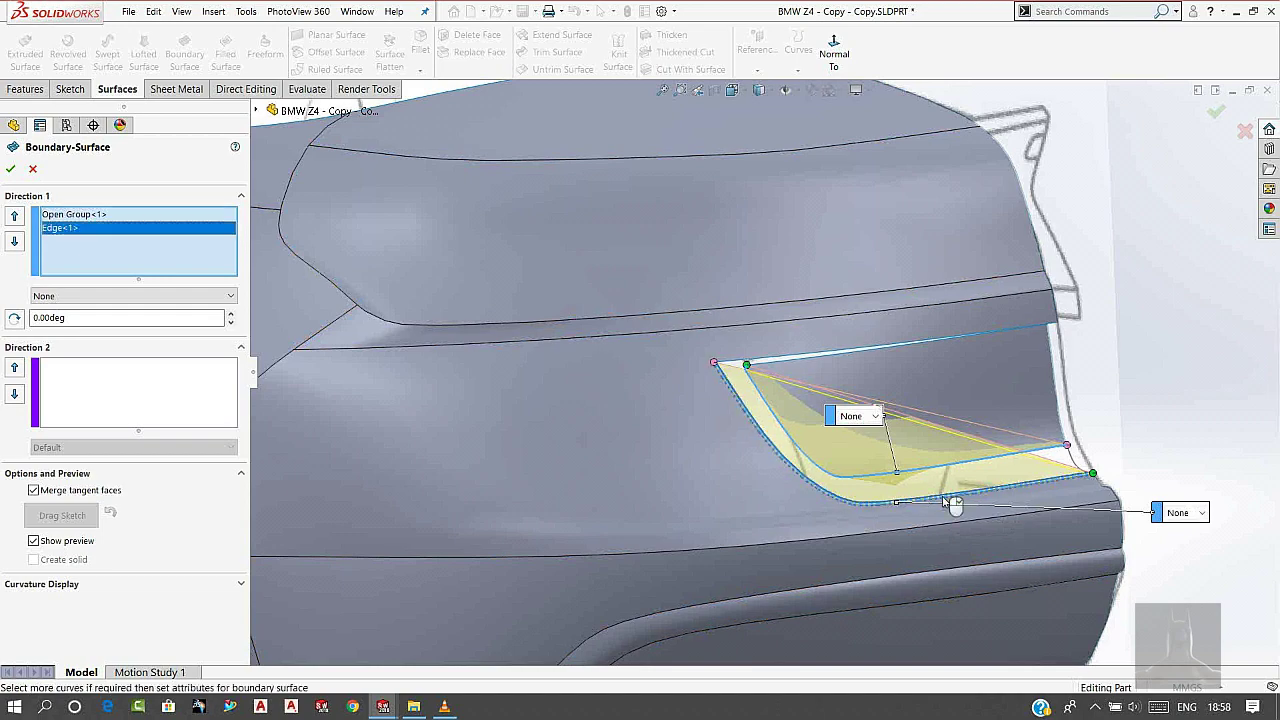
pyautogui.click(207, 405)
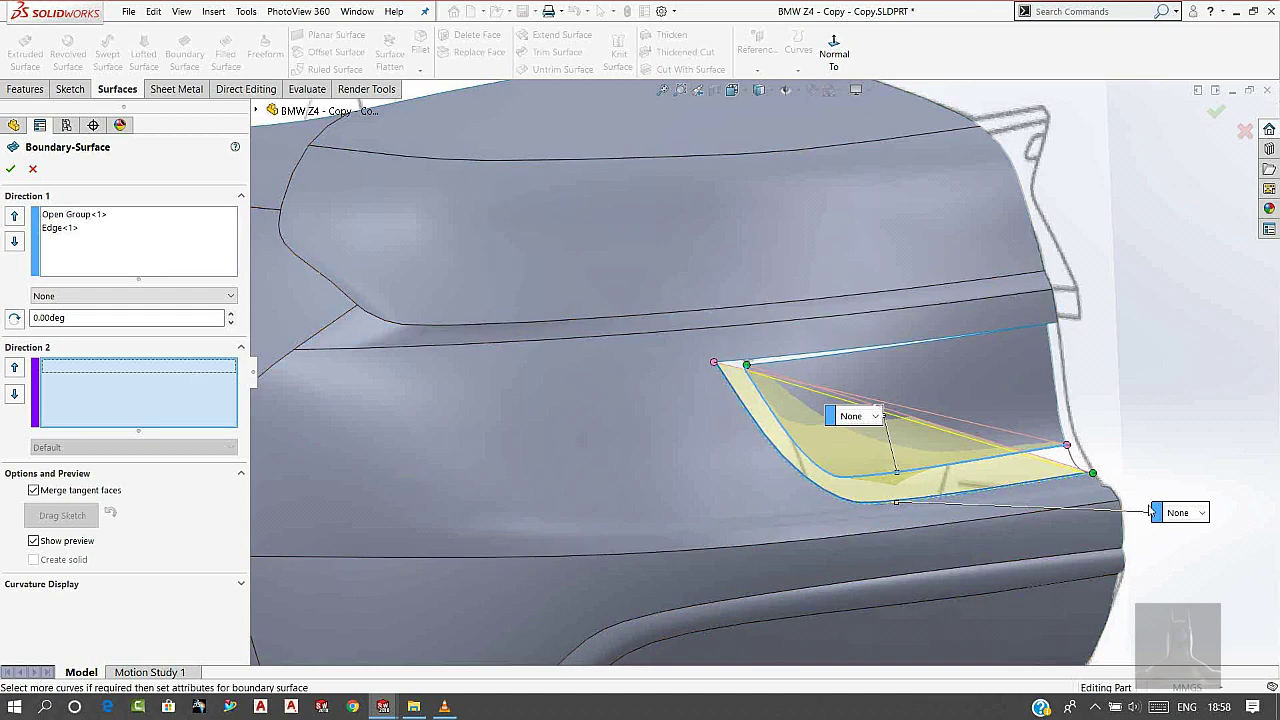
pyautogui.click(1080, 462)
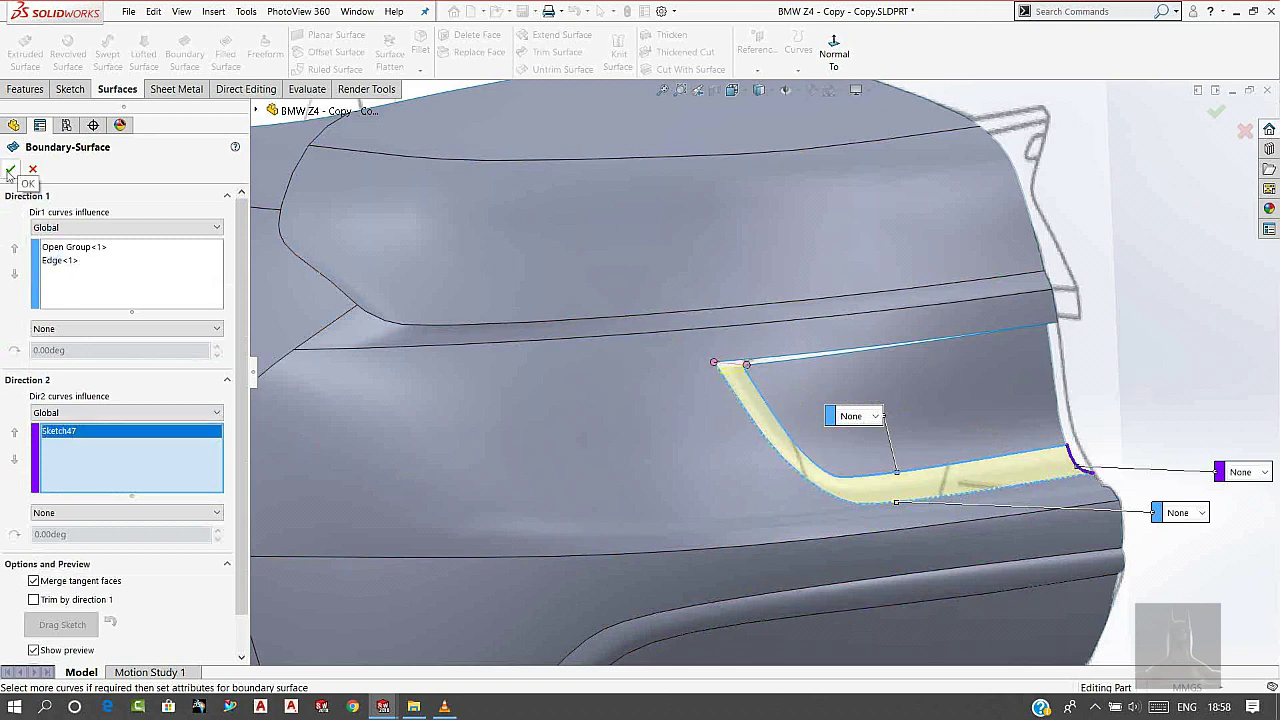
pyautogui.click(5, 176)
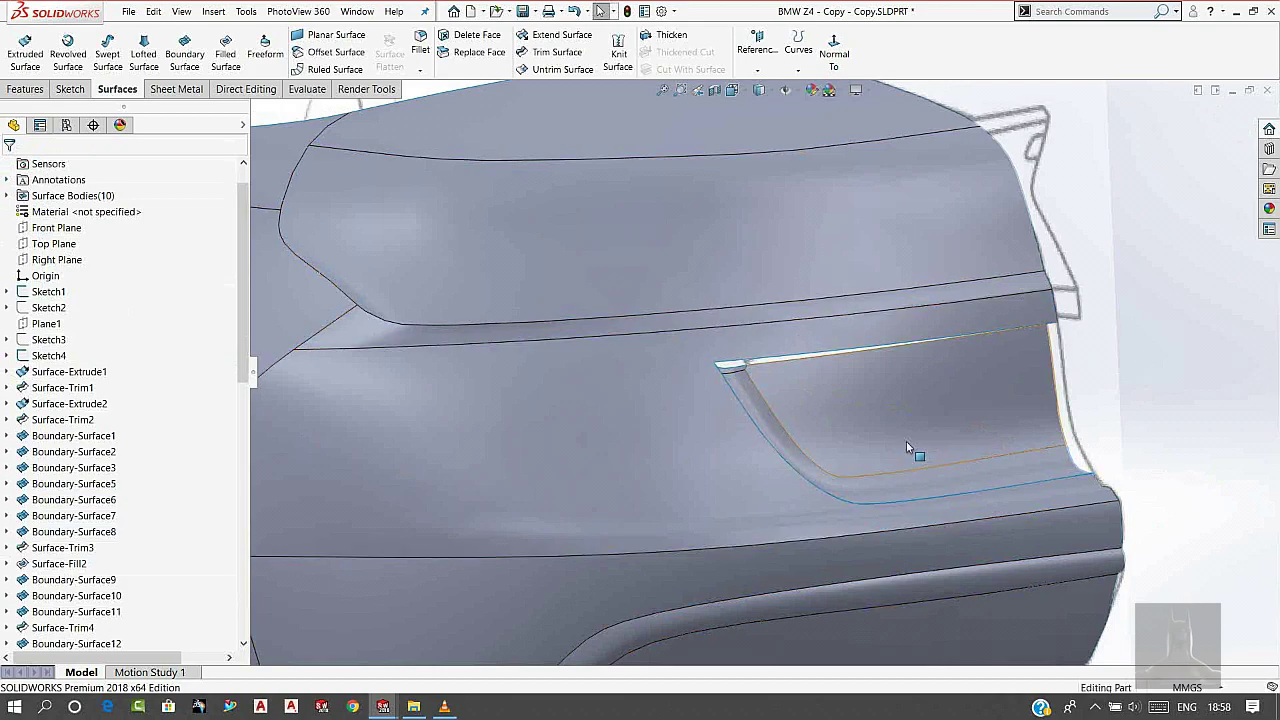
# - Zoom to the taillight opening's upper corner and start another Boundary Surface
pyautogui.moveTo(906, 441)
pyautogui.mouseDown(button='middle')
pyautogui.moveTo(808, 452)
pyautogui.moveTo(815, 505)
pyautogui.moveTo(786, 492)
pyautogui.moveTo(826, 402)
pyautogui.moveTo(881, 452)
pyautogui.moveTo(852, 506)
pyautogui.mouseUp(button='middle')
pyautogui.moveTo(971, 277)
pyautogui.mouseDown(button='middle')
pyautogui.moveTo(884, 280)
pyautogui.moveTo(851, 232)
pyautogui.moveTo(701, 355)
pyautogui.moveTo(729, 289)
pyautogui.moveTo(763, 294)
pyautogui.mouseUp(button='middle')
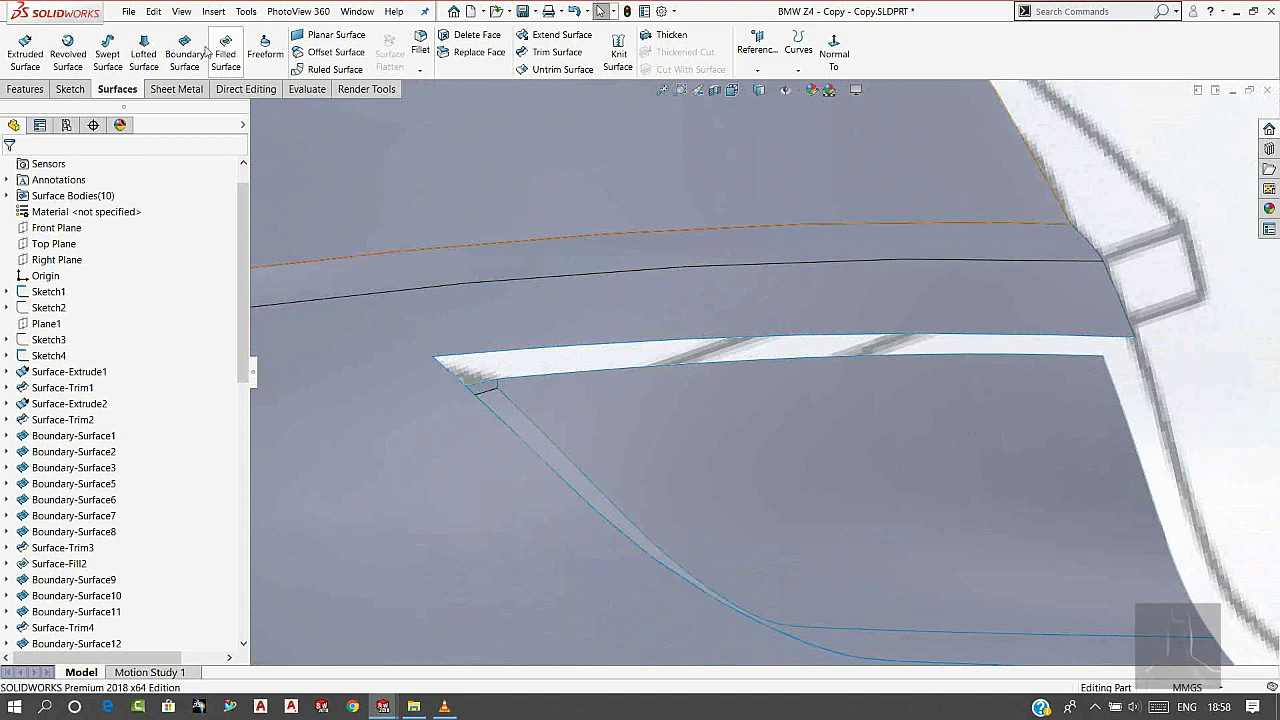
pyautogui.click(184, 45)
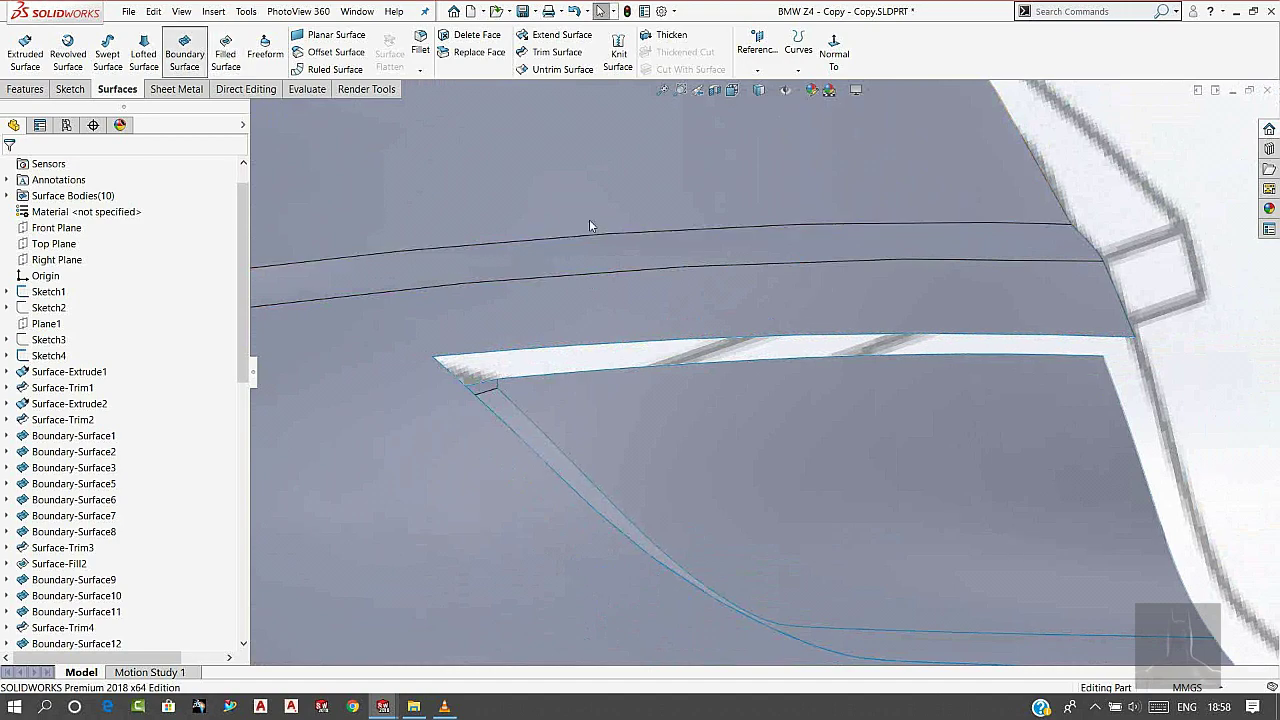
# - Select the top edge's open edge group as the first Direction 1 curve
pyautogui.rightClick(624, 349)
pyautogui.click(665, 389)
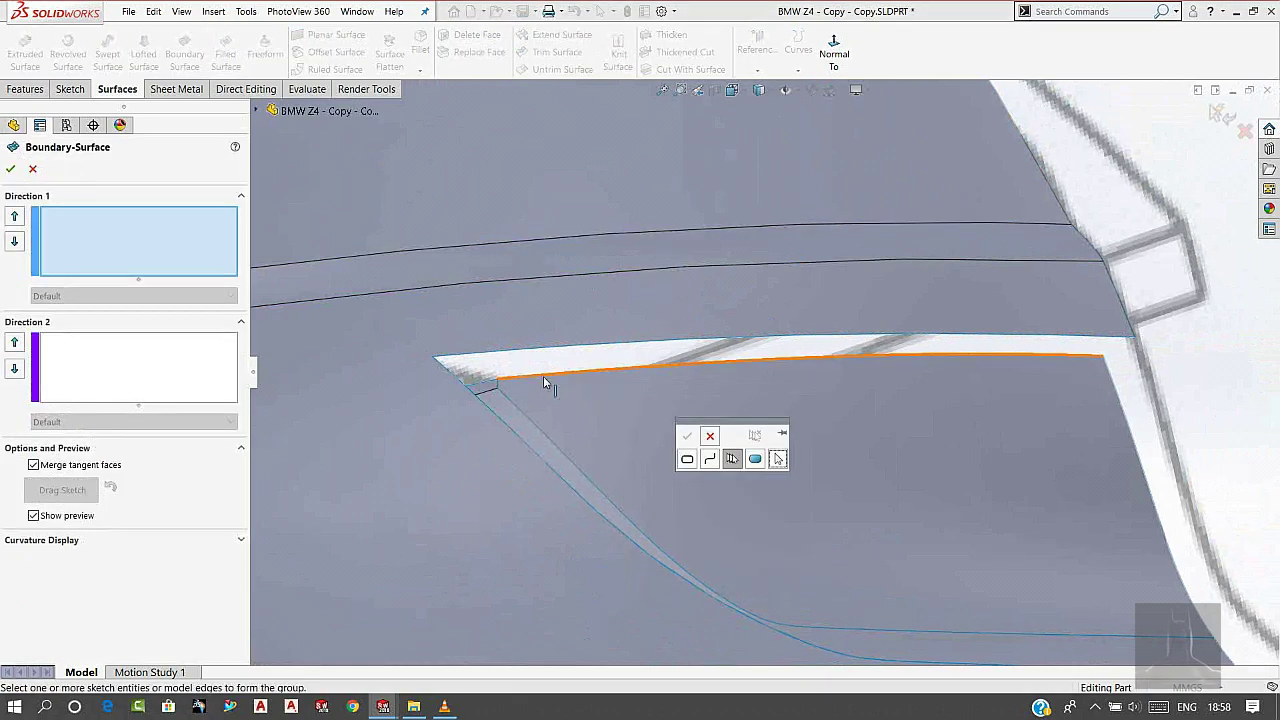
pyautogui.moveTo(480, 377)
pyautogui.mouseDown(button='middle')
pyautogui.moveTo(414, 423)
pyautogui.moveTo(531, 372)
pyautogui.mouseUp(button='middle')
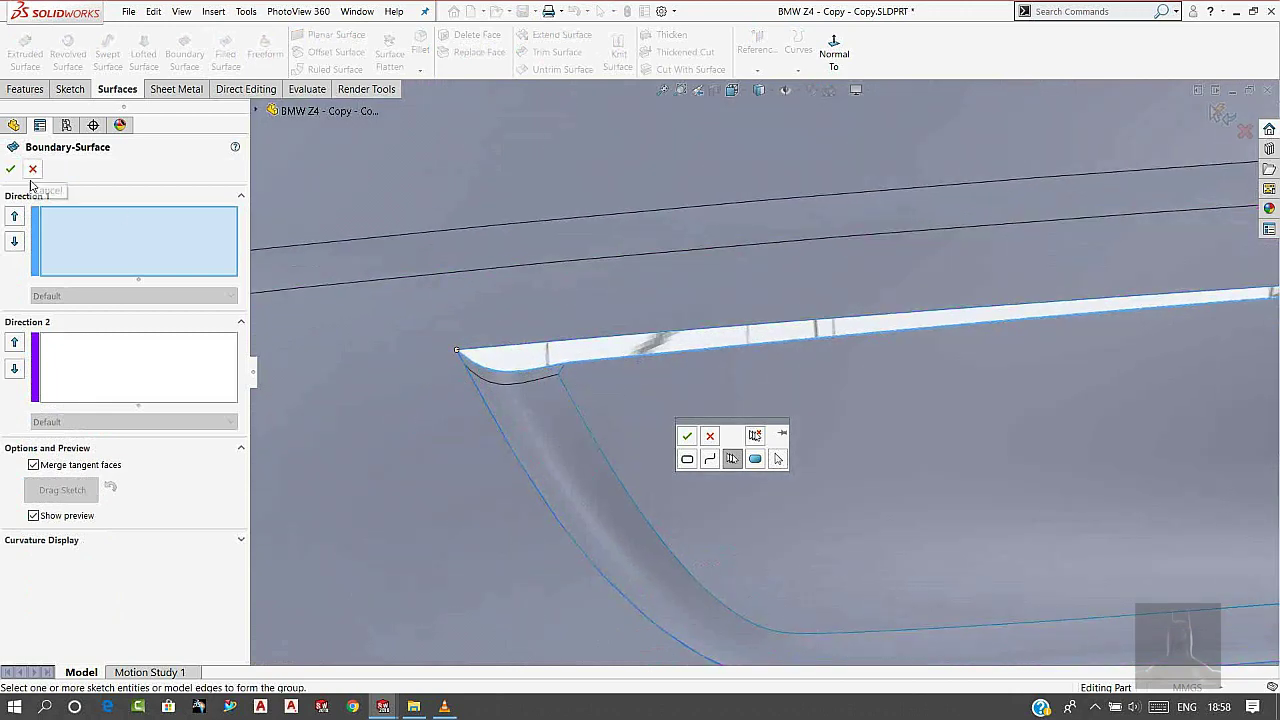
pyautogui.click(687, 437)
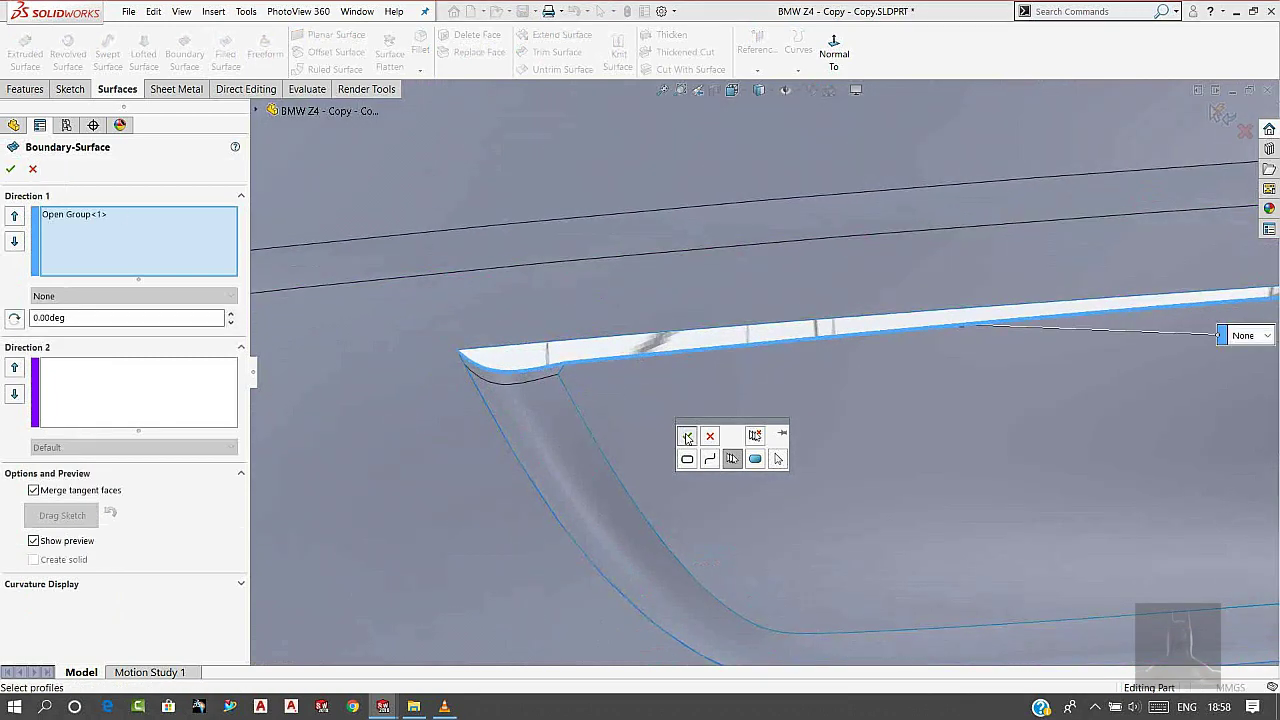
# - Add the inner surface's upper and corner edges as a second open group and accept Boundary-Surface12
pyautogui.rightClick(580, 345)
pyautogui.click(648, 390)
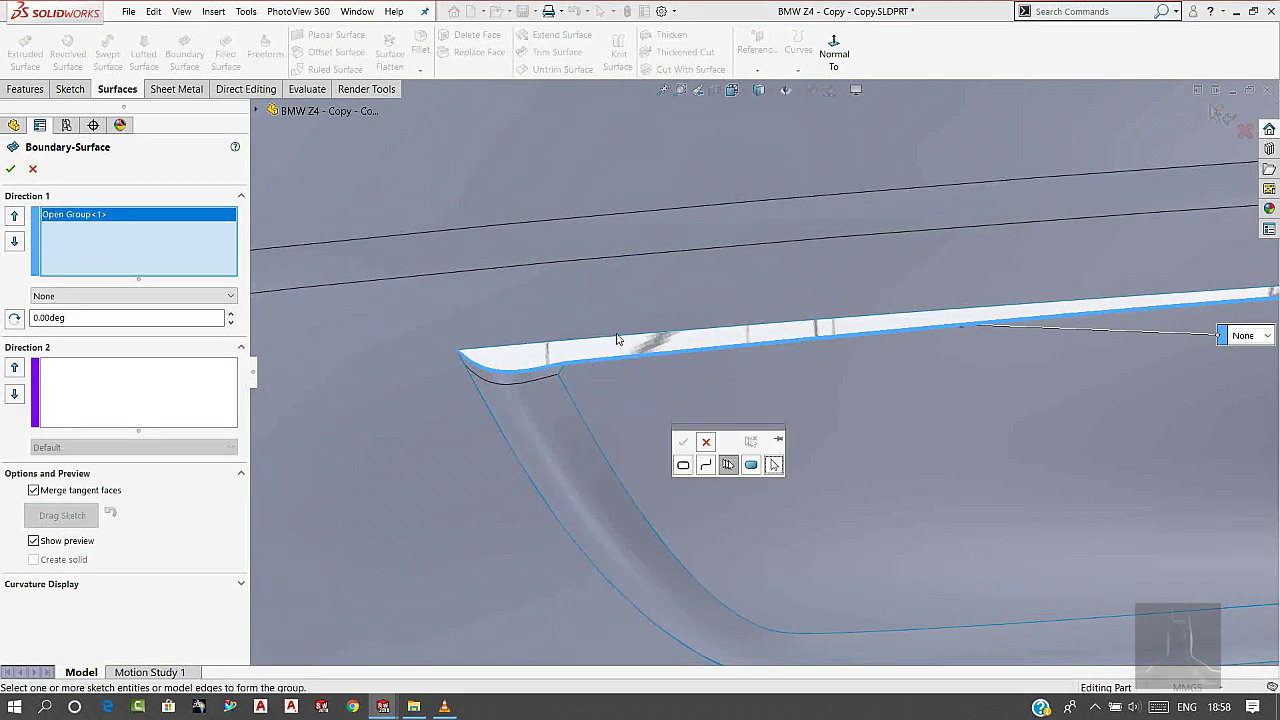
pyautogui.click(617, 340)
pyautogui.click(527, 347)
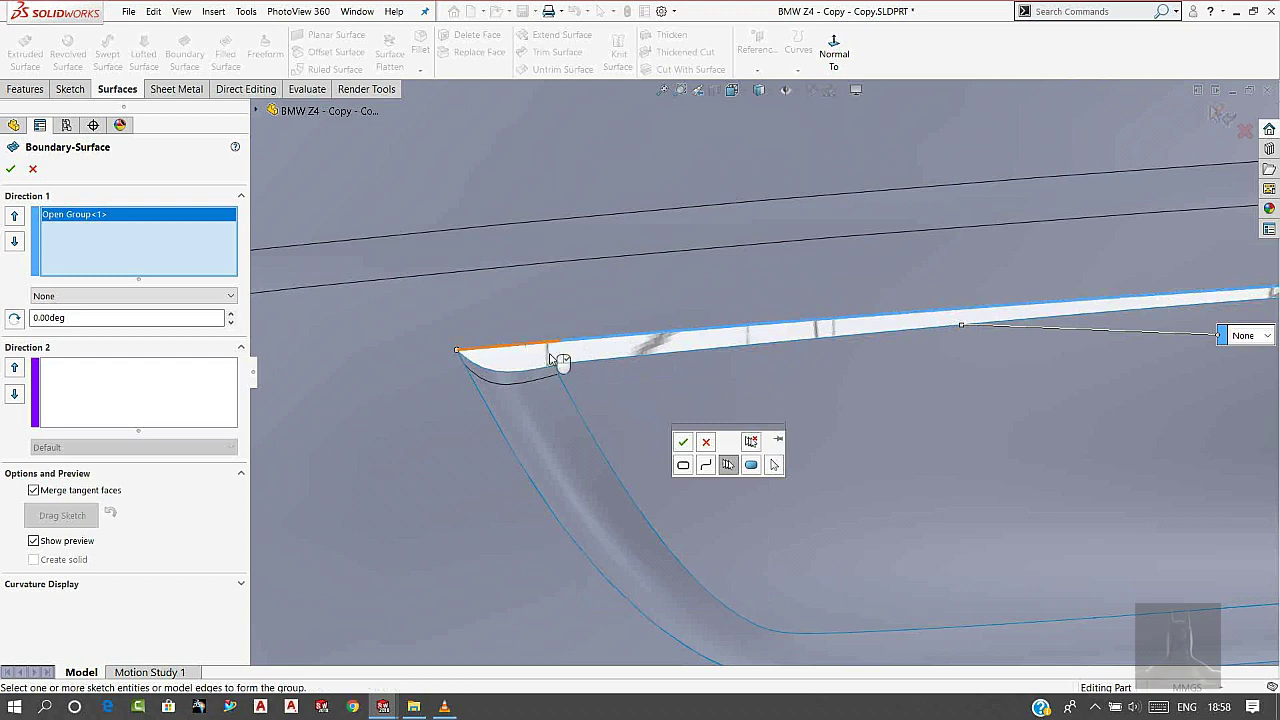
pyautogui.click(684, 443)
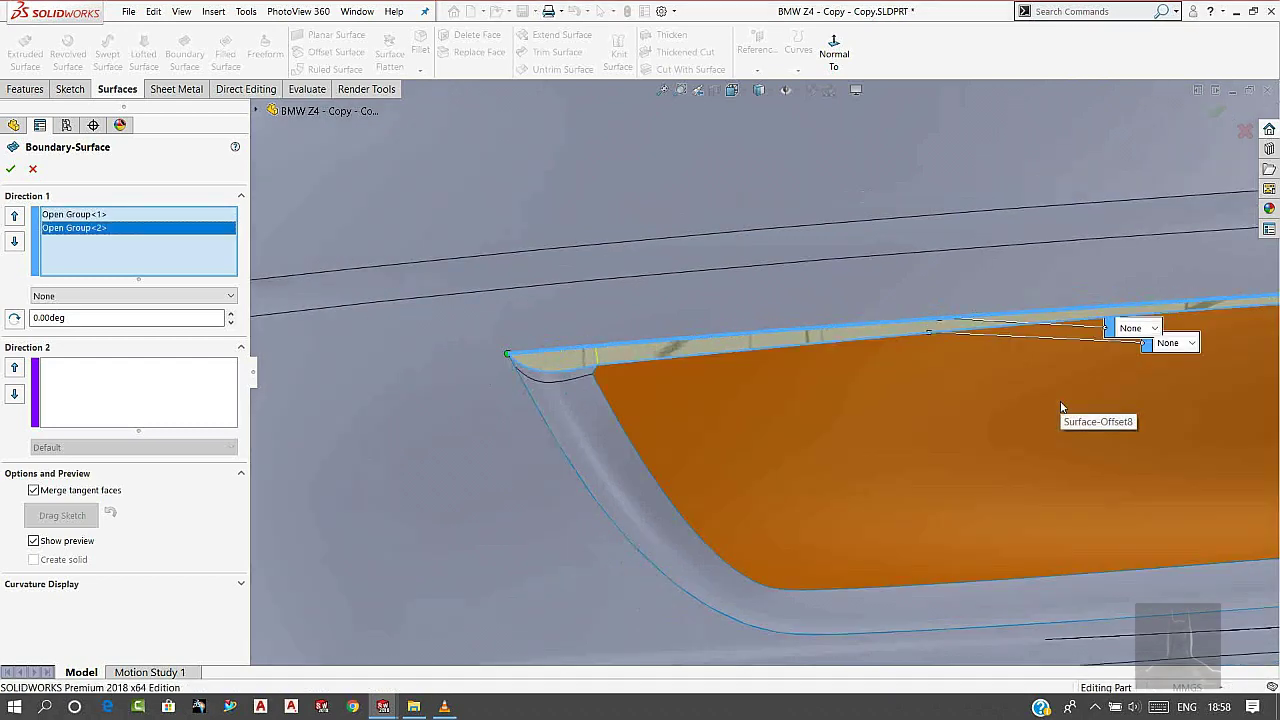
pyautogui.moveTo(1060, 401); pyautogui.dragTo(1205, 346, button='middle')
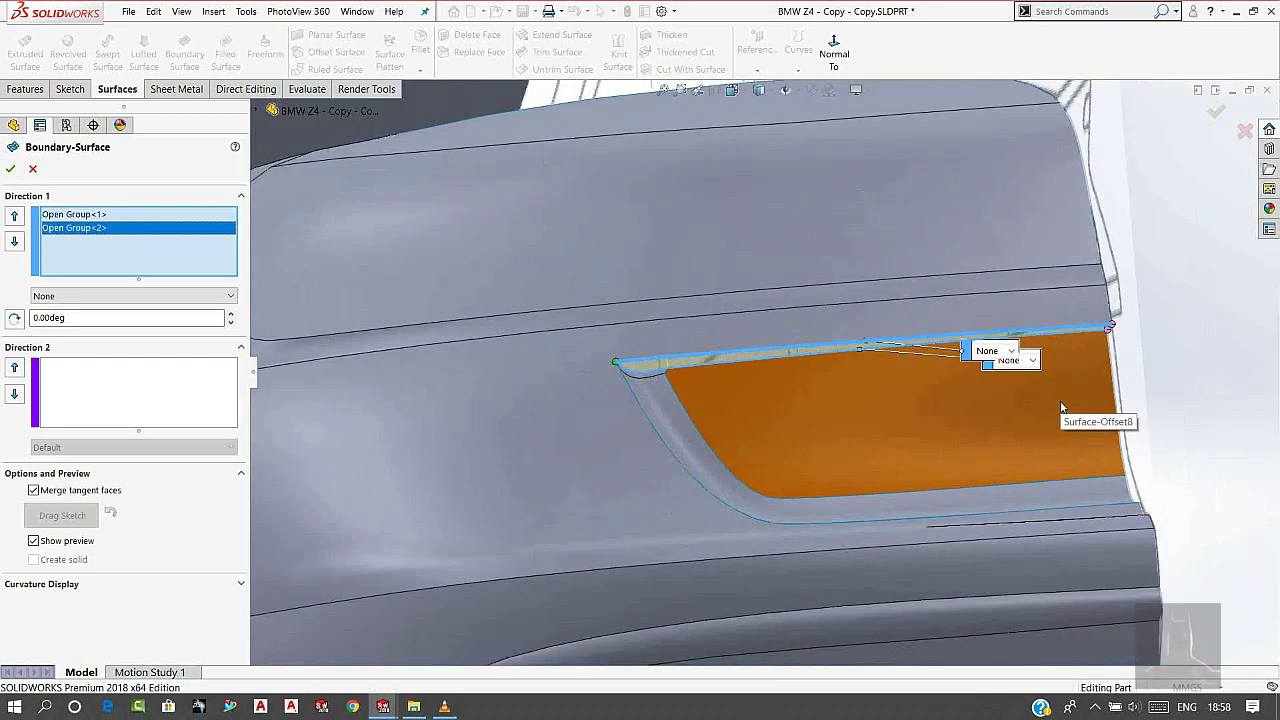
pyautogui.click(12, 170)
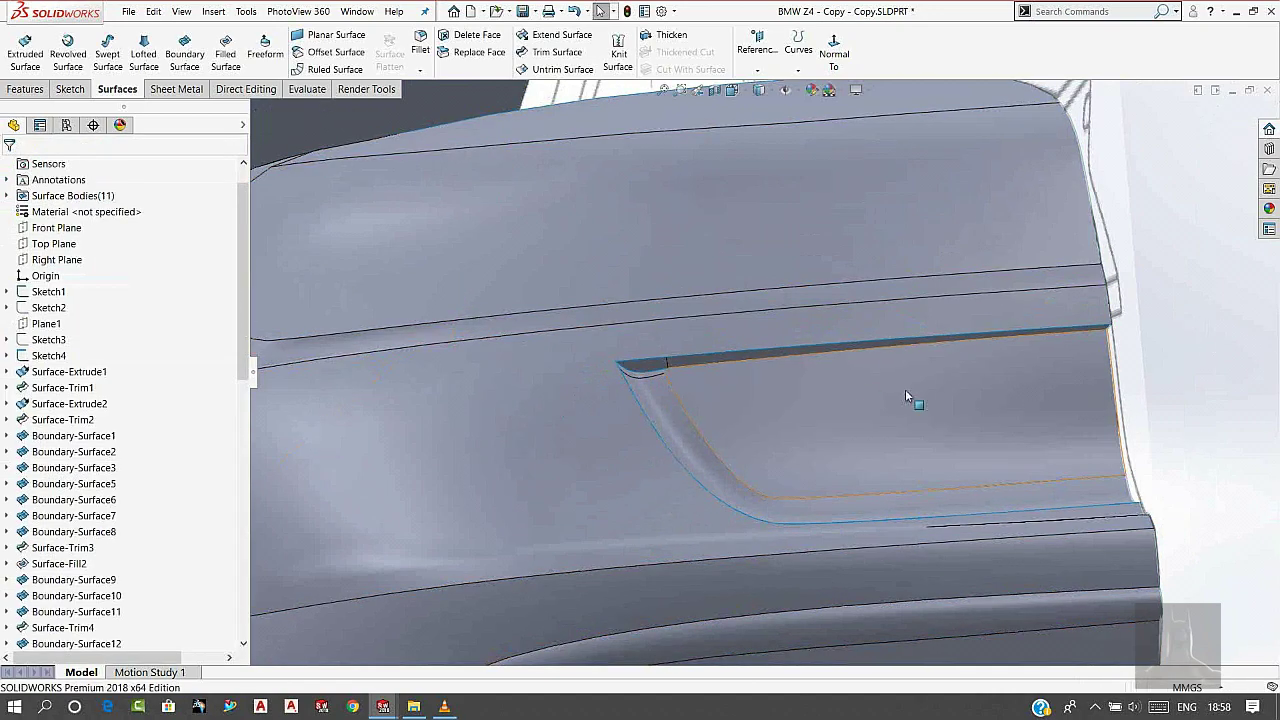
# - Save the part from an angled rear view
pyautogui.moveTo(1128, 386); pyautogui.dragTo(953, 507, button='middle')
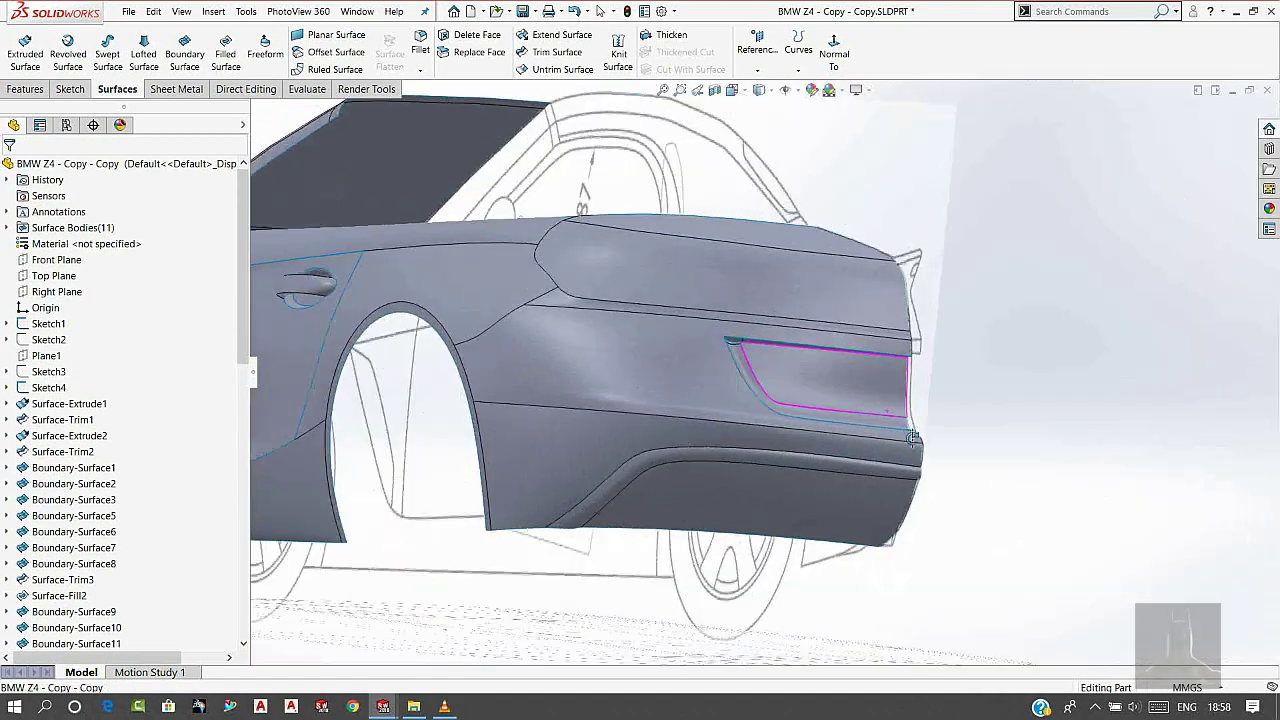
pyautogui.scroll(-2, 1050, 450)
pyautogui.scroll(-2, 1046, 498)
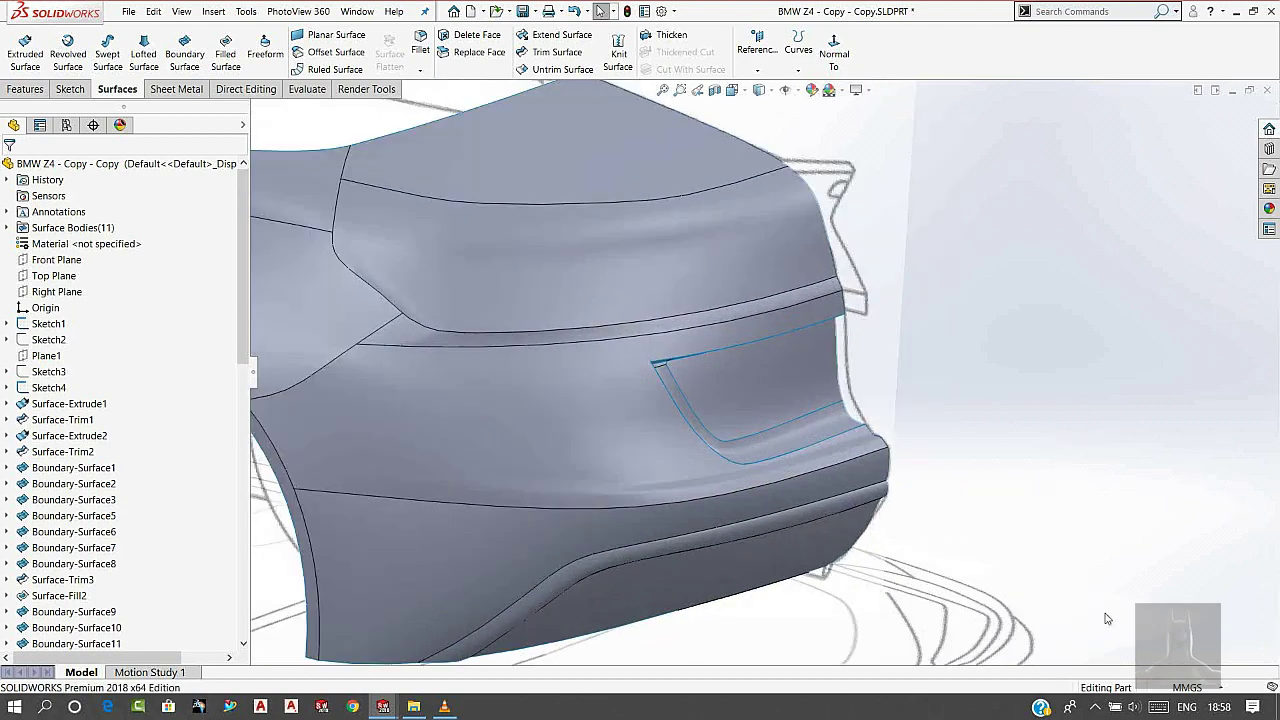
pyautogui.scroll(-2, 1104, 640)
pyautogui.hotkey('ctrl', 's')
# - Face the Back view, show Sketch3's rear reference picture, and select Plane1
pyautogui.press('space')
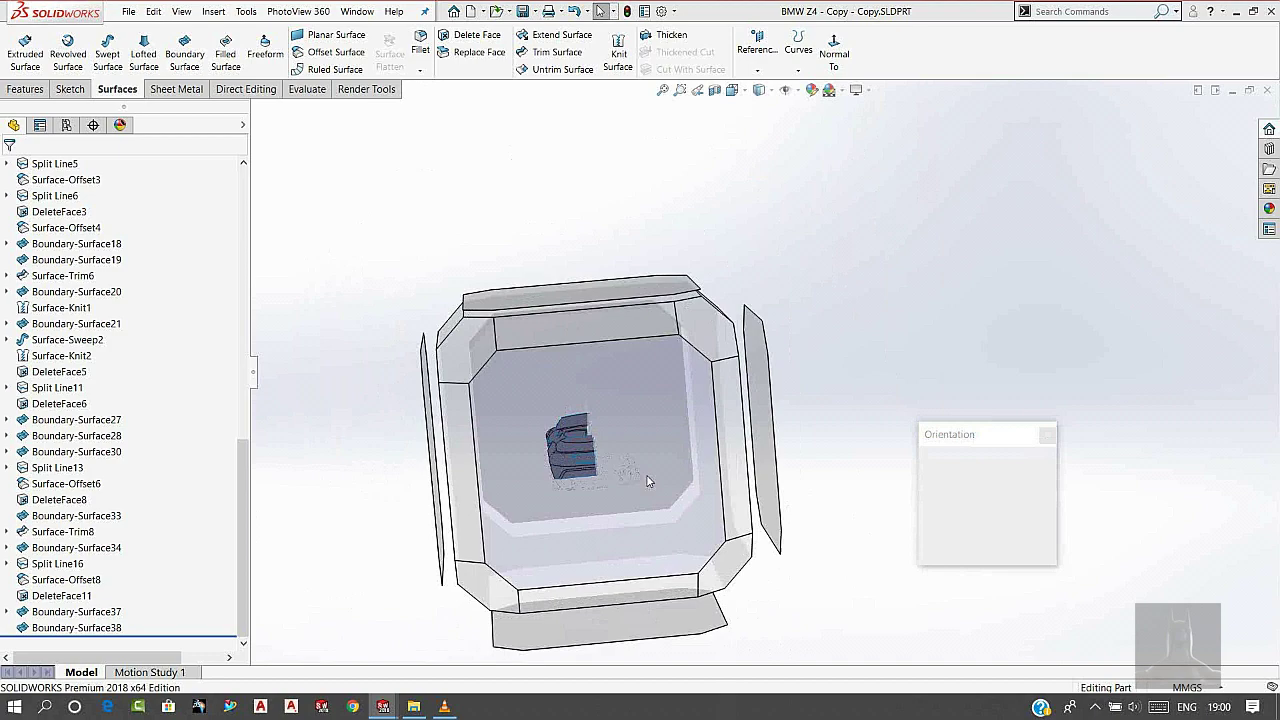
pyautogui.click(649, 484)
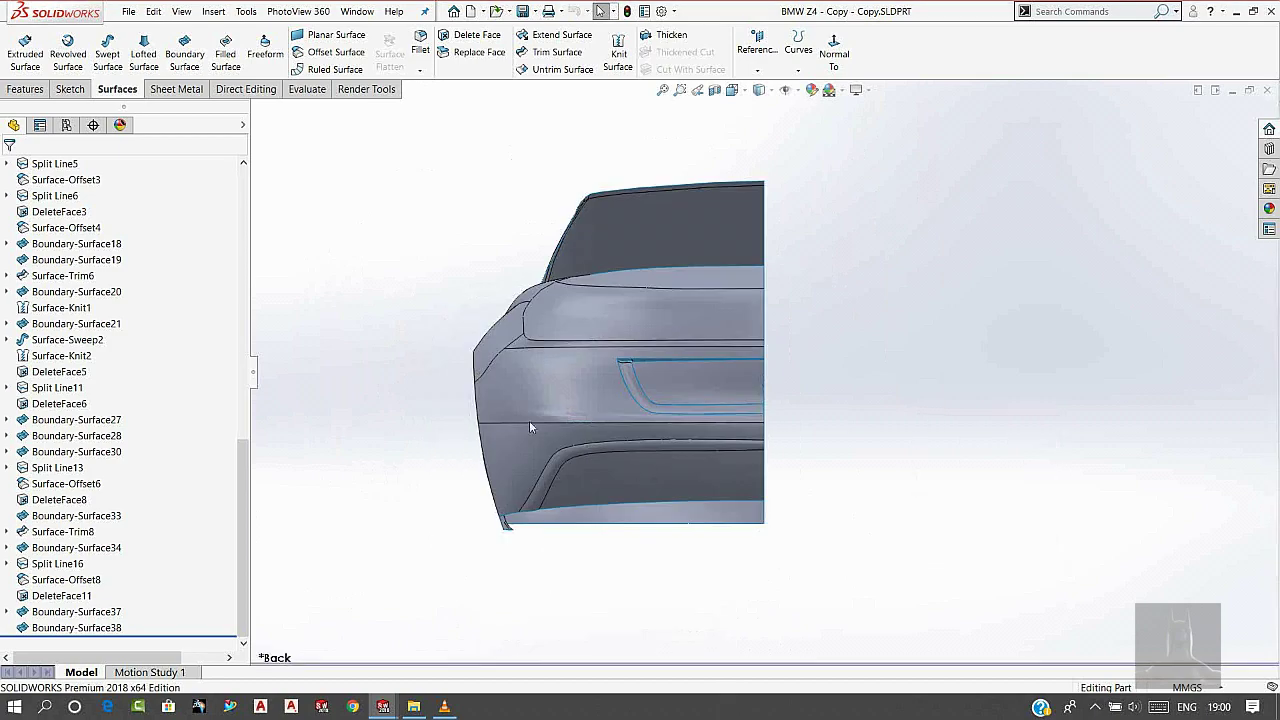
pyautogui.scroll(10, 190, 258)
pyautogui.scroll(10, 151, 251)
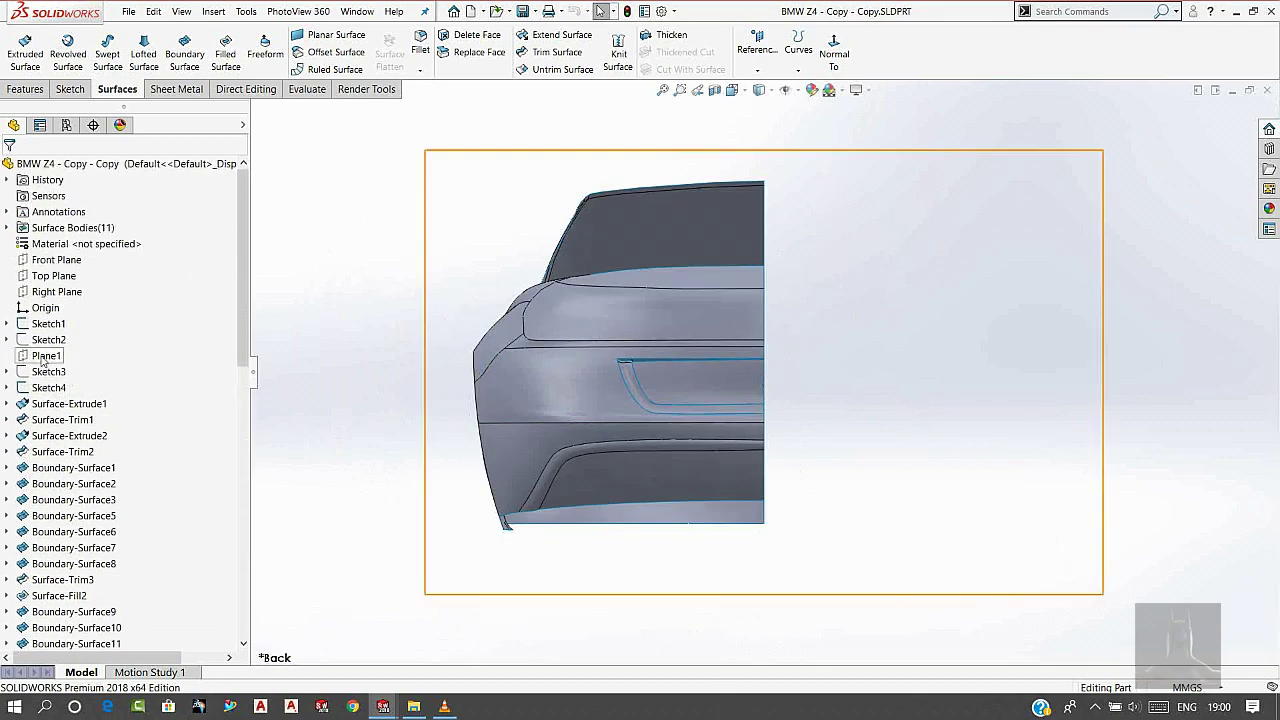
pyautogui.click(42, 372)
pyautogui.click(71, 349)
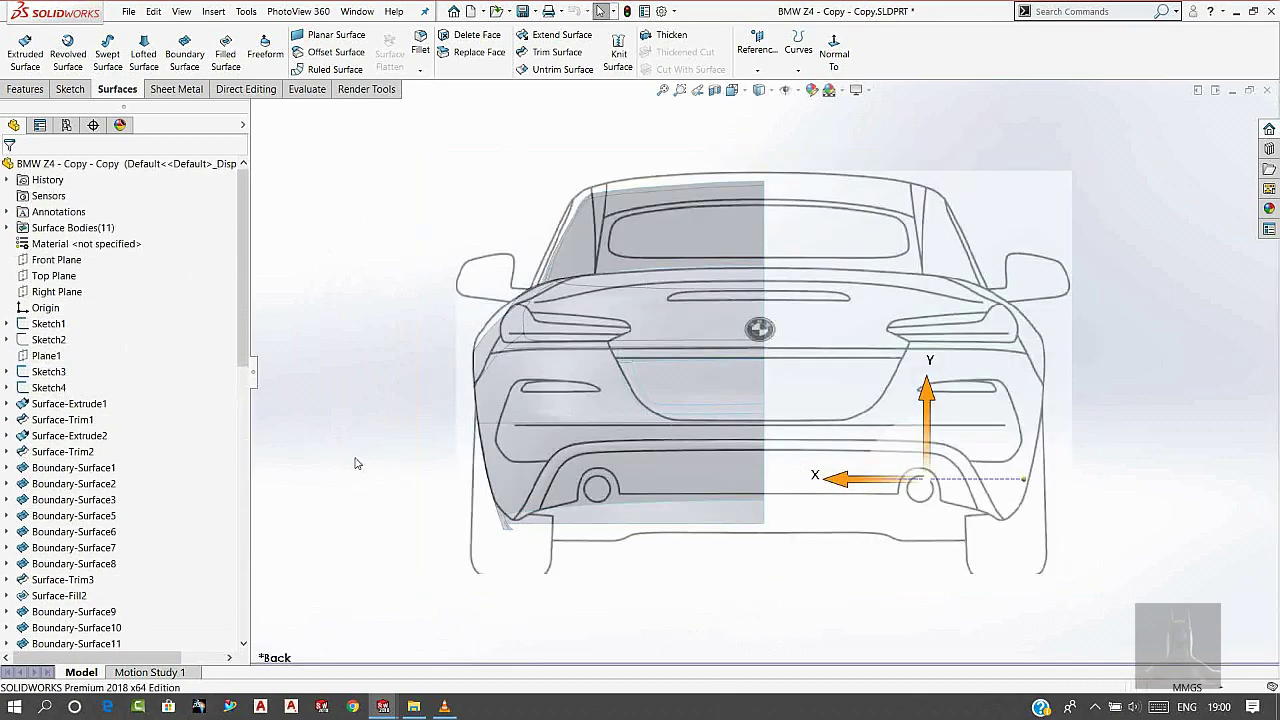
pyautogui.scroll(-2, 660, 518)
pyautogui.scroll(-1, 668, 500)
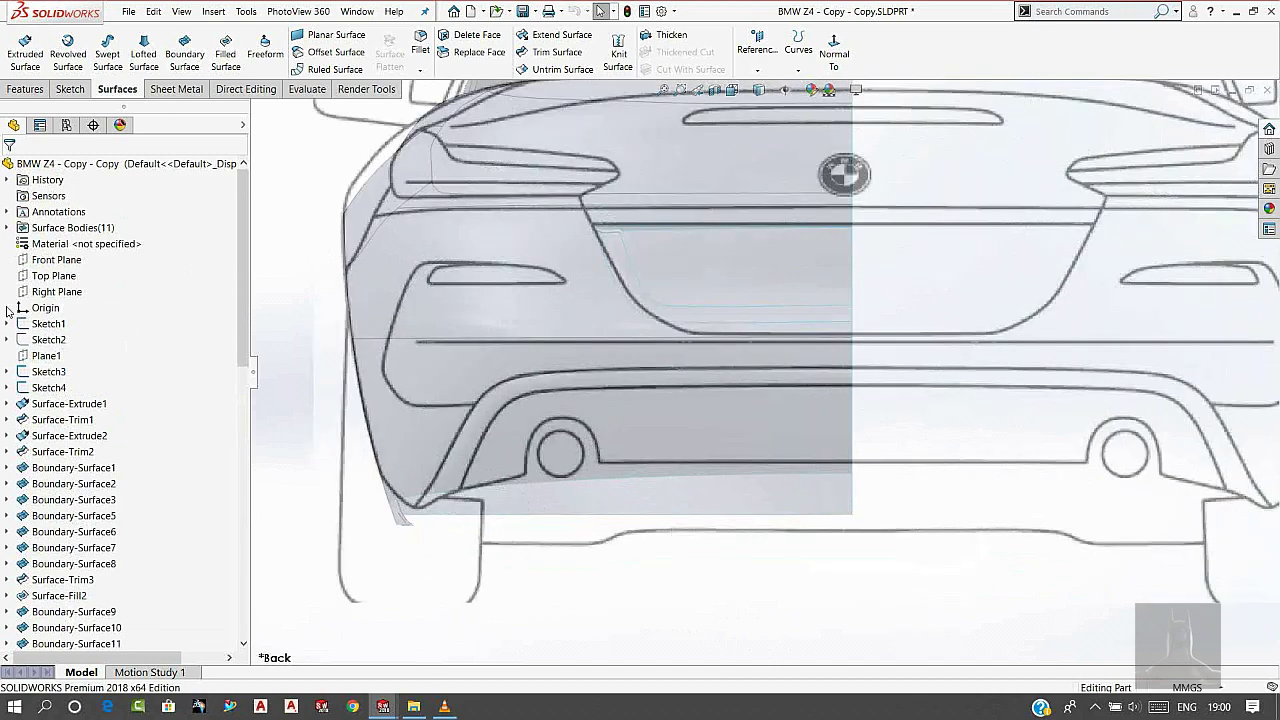
pyautogui.click(46, 355)
# - Start a sketch on Plane1 and draw a spline from the lower edge over the exhaust arch
pyautogui.click(58, 343)
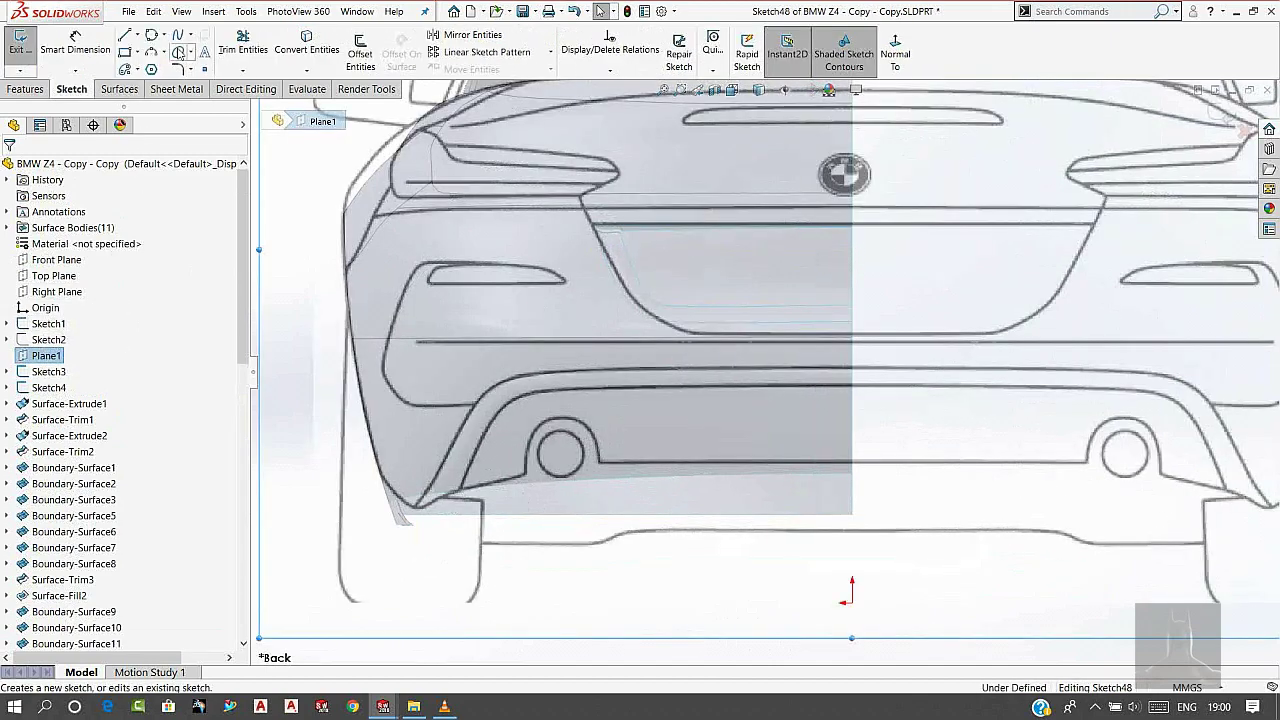
pyautogui.scroll(-2, 495, 465)
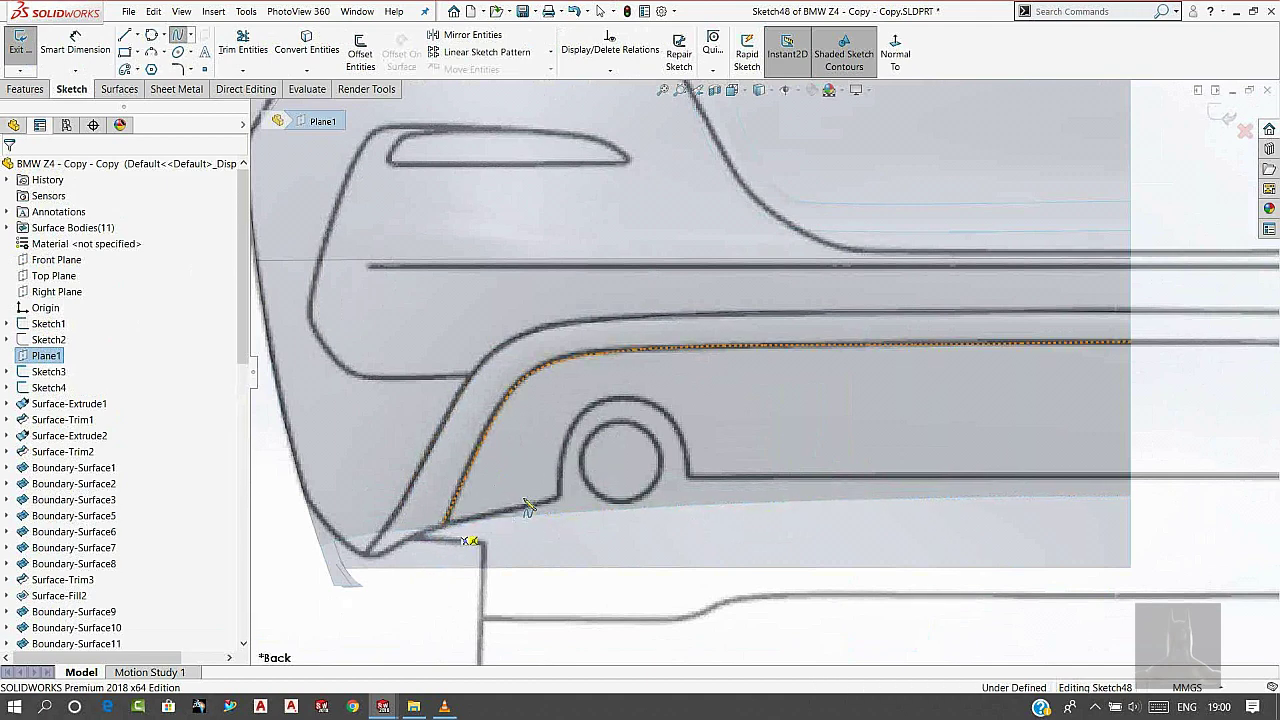
pyautogui.click(443, 524)
pyautogui.click(557, 495)
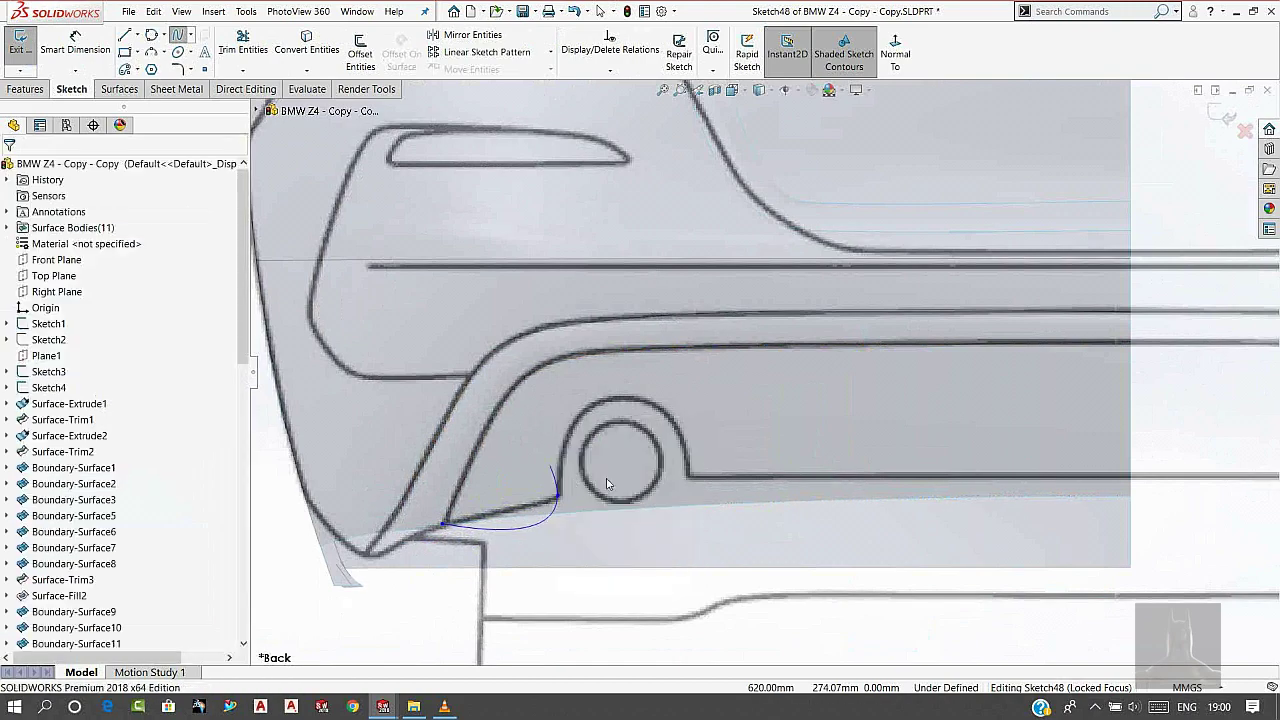
pyautogui.scroll(-2, 682, 455)
pyautogui.scroll(-2, 680, 435)
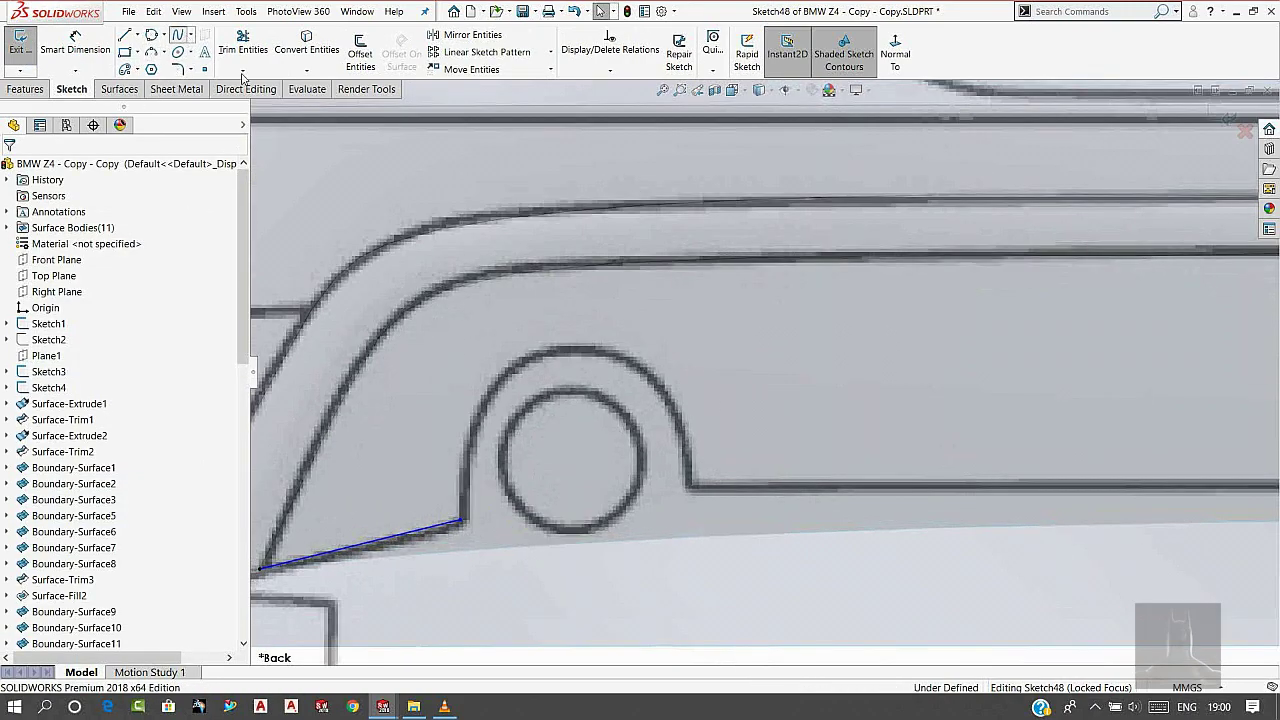
pyautogui.click(461, 522)
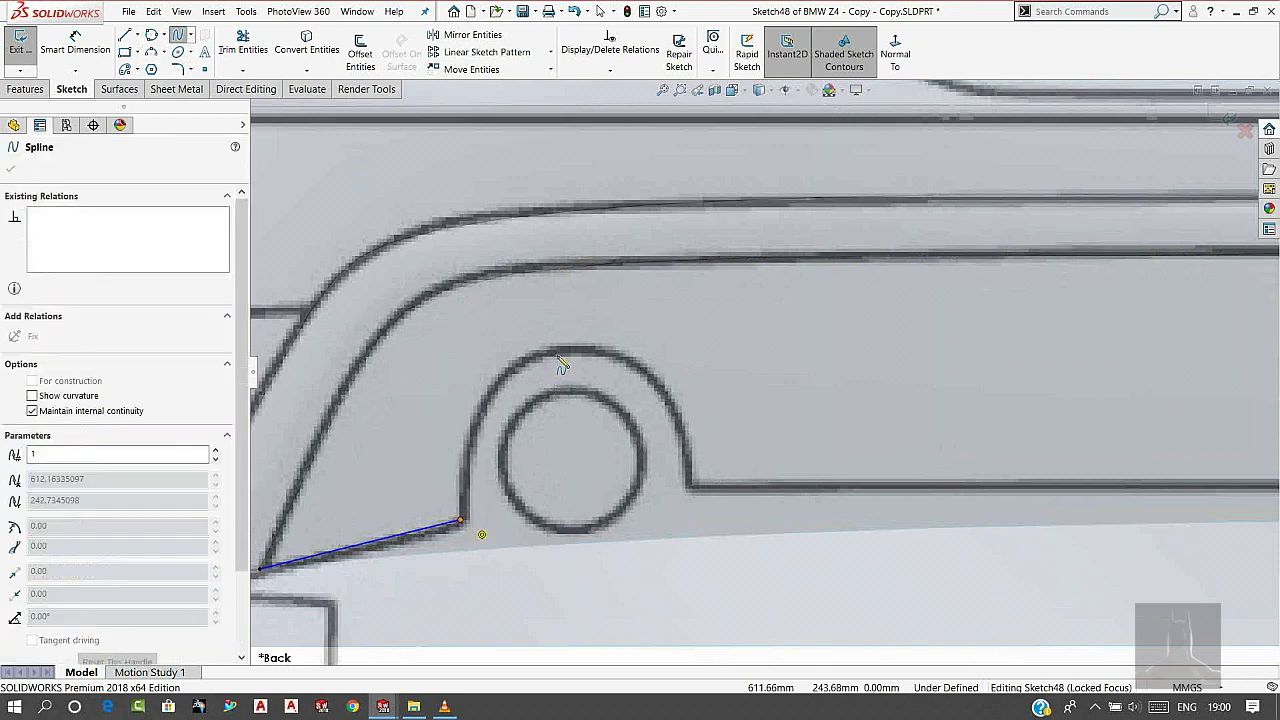
pyautogui.click(563, 350)
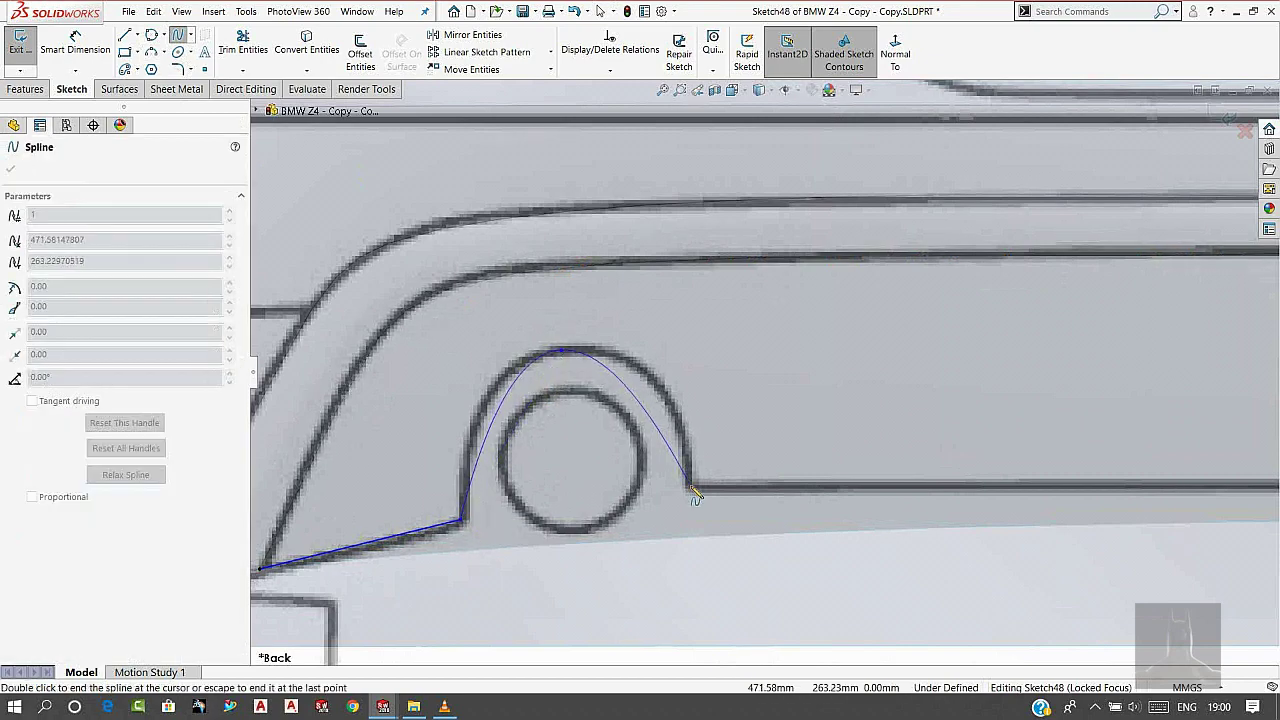
pyautogui.doubleClick(695, 493)
# - Reshape the spline's points and arch-top tangent so it hugs the rounded arch
pyautogui.scroll(-2, 634, 391)
pyautogui.scroll(-1, 655, 387)
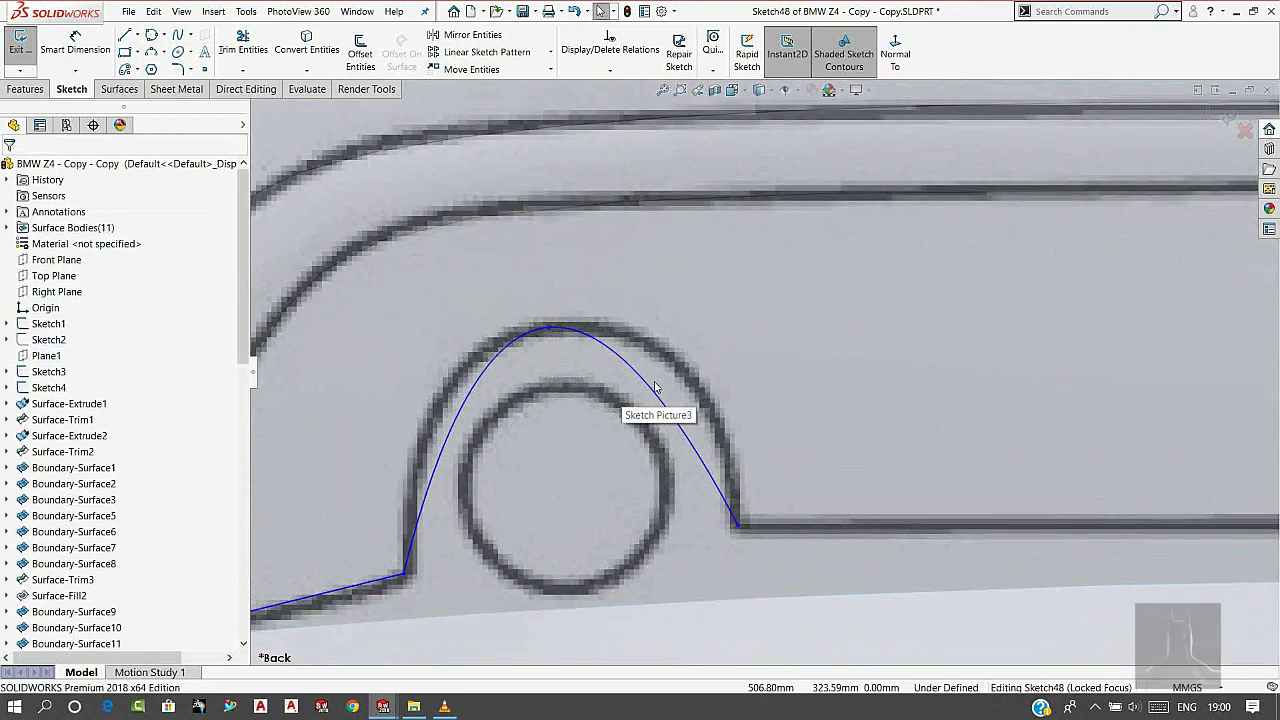
pyautogui.click(686, 441)
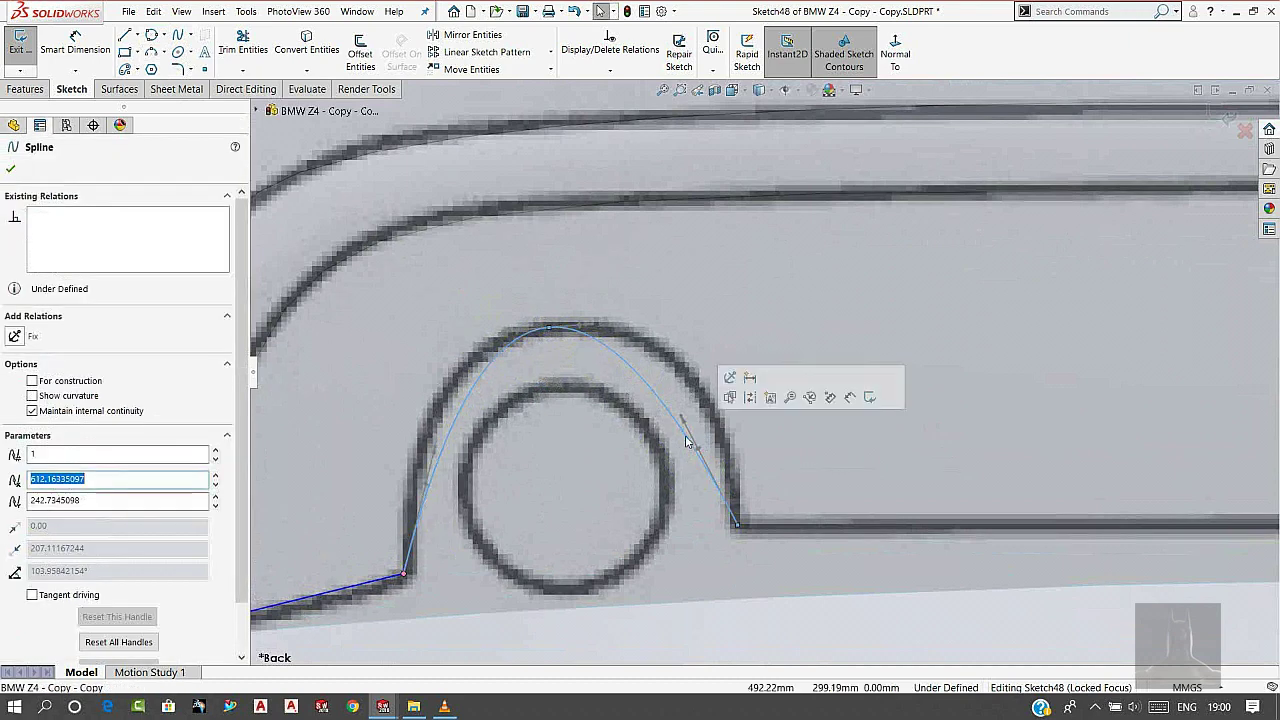
pyautogui.moveTo(683, 423); pyautogui.dragTo(739, 437)
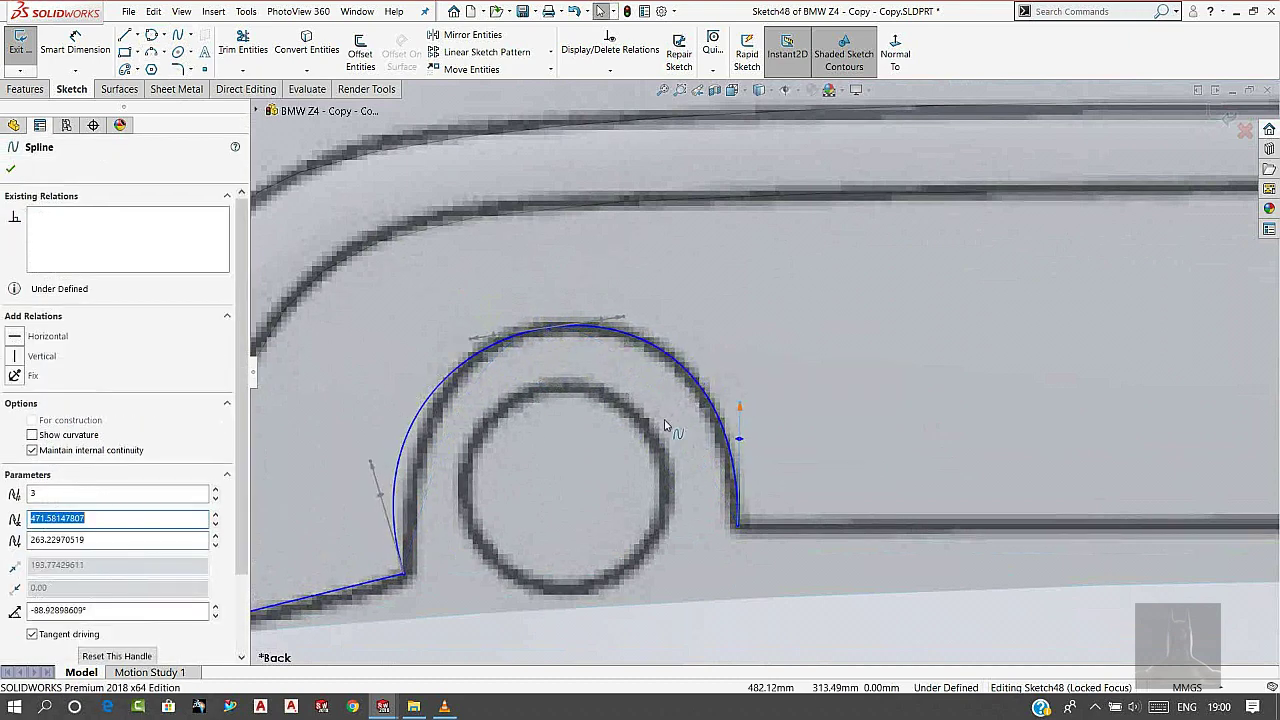
pyautogui.moveTo(371, 459)
pyautogui.mouseDown()
pyautogui.moveTo(394, 467)
pyautogui.moveTo(404, 445)
pyautogui.mouseUp()
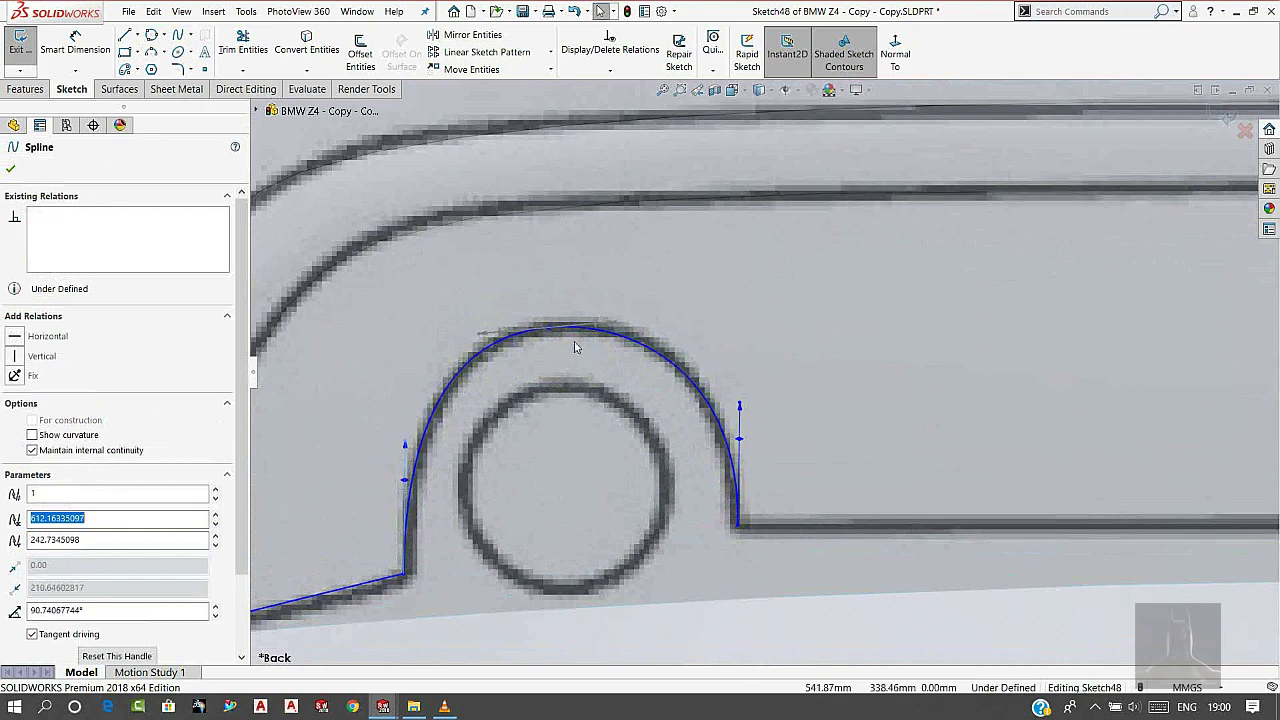
pyautogui.click(603, 322)
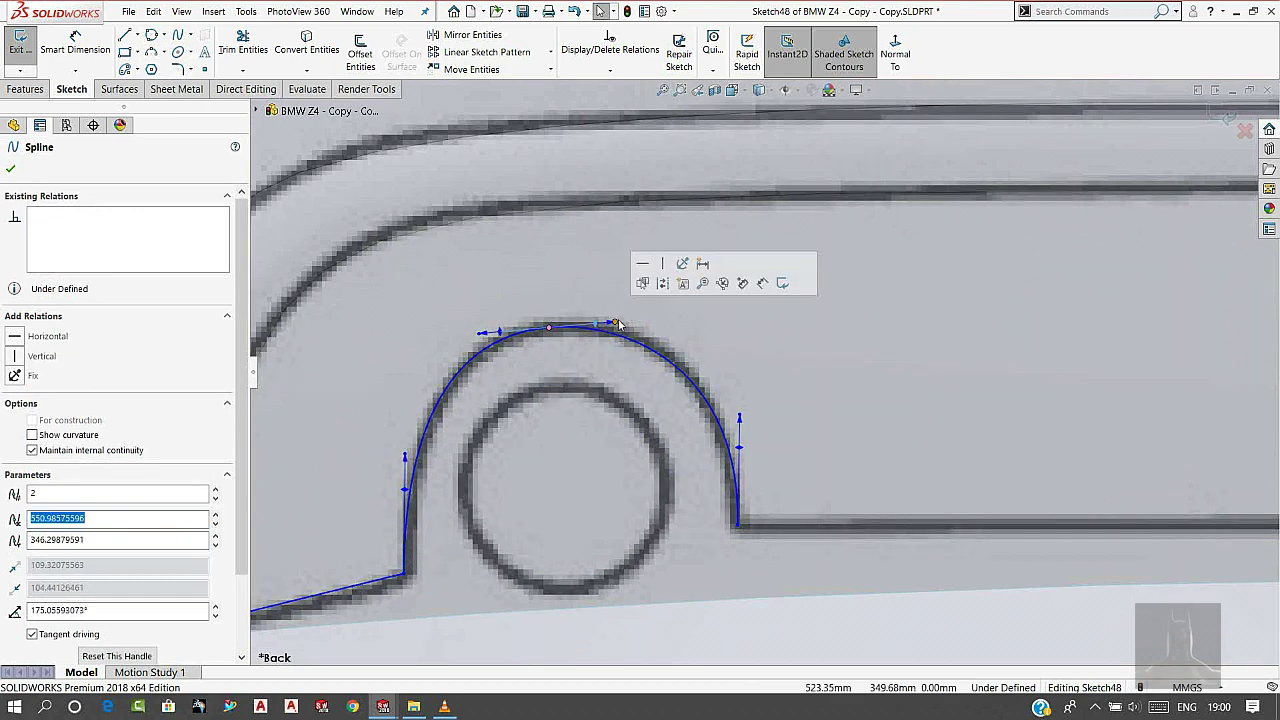
pyautogui.moveTo(608, 323); pyautogui.dragTo(632, 323)
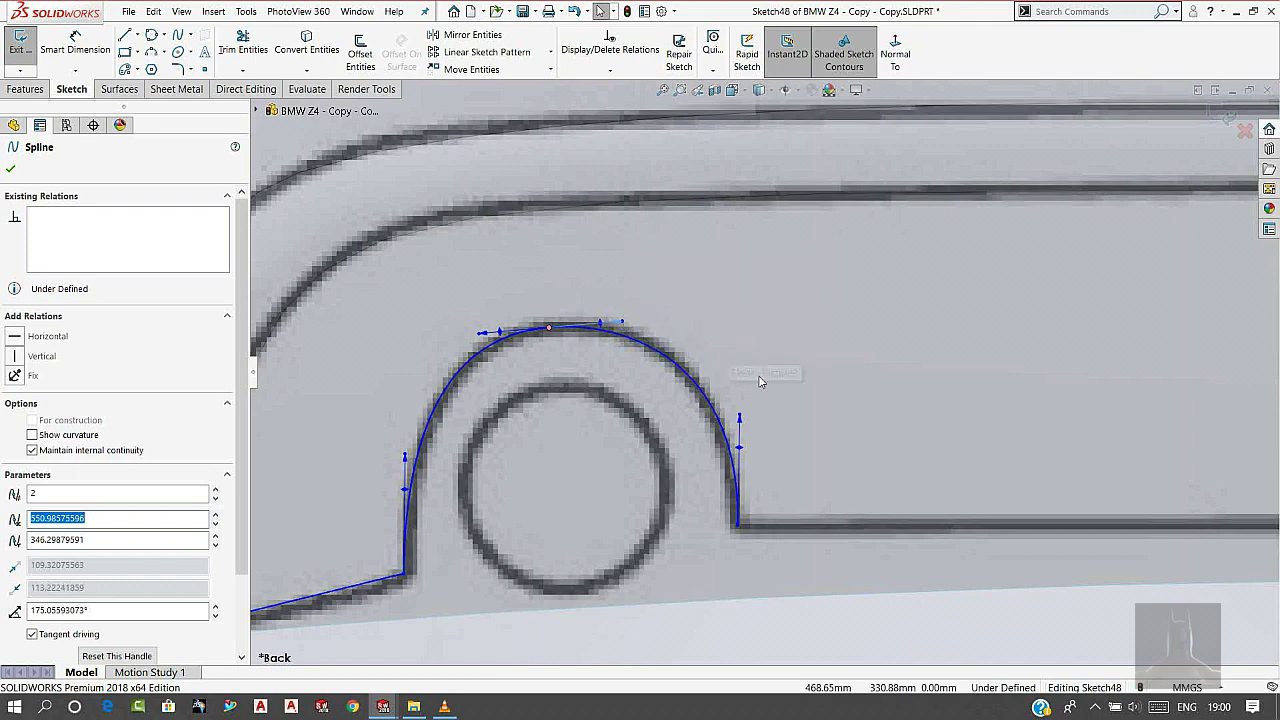
pyautogui.scroll(5, 757, 377)
pyautogui.scroll(2, 771, 409)
pyautogui.scroll(3, 991, 329)
pyautogui.scroll(-4, 991, 329)
pyautogui.press('Escape')
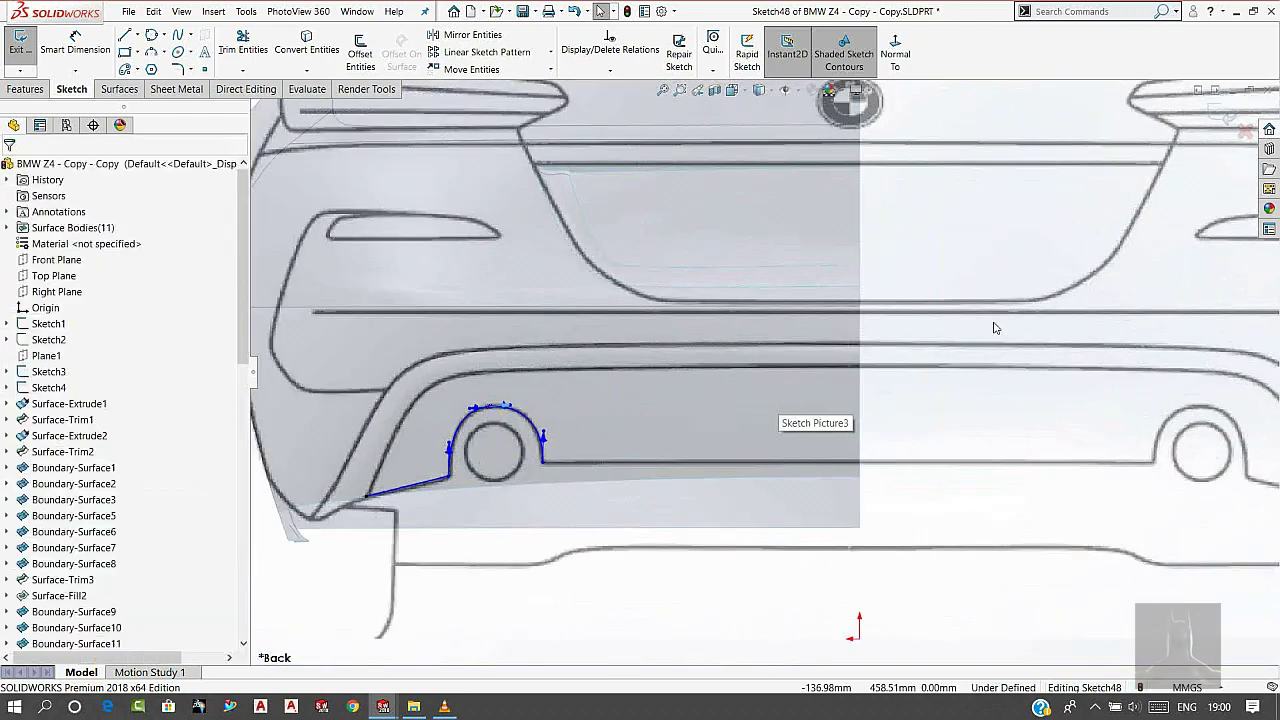
# - Draw a horizontal spline from the arch's end along the bumper line toward the centre
pyautogui.click(124, 34)
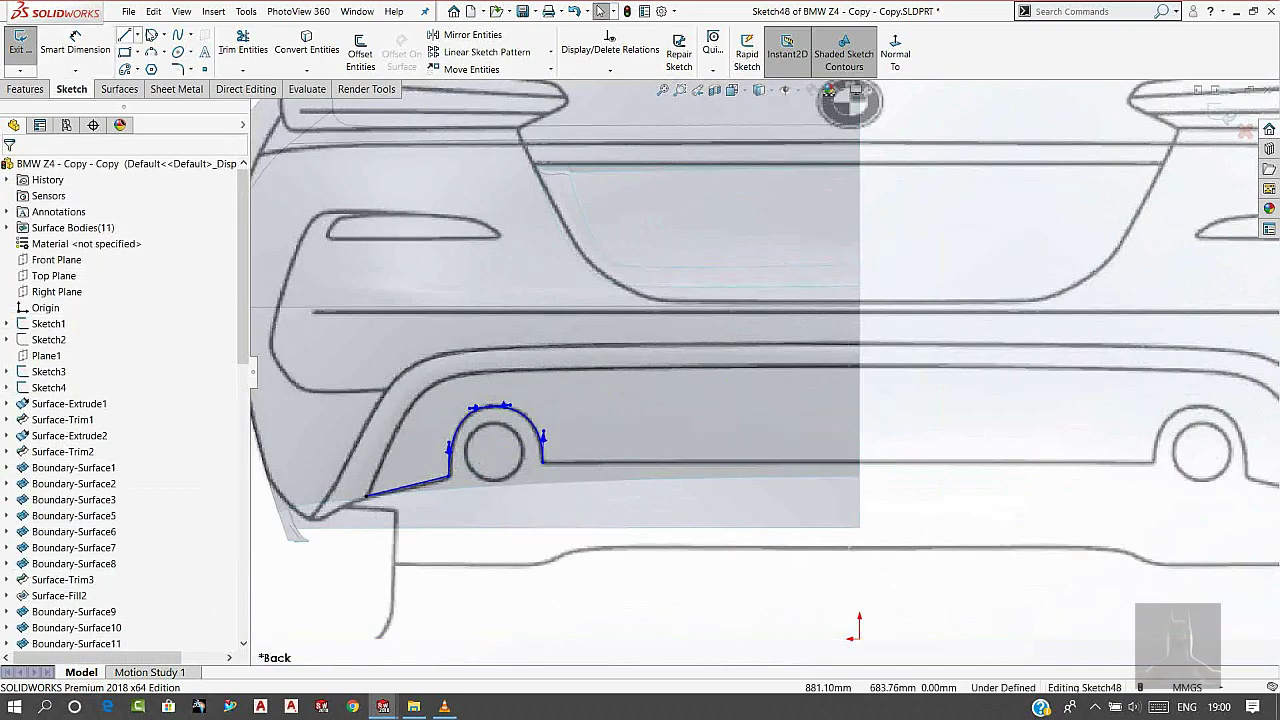
pyautogui.click(179, 35)
pyautogui.click(542, 462)
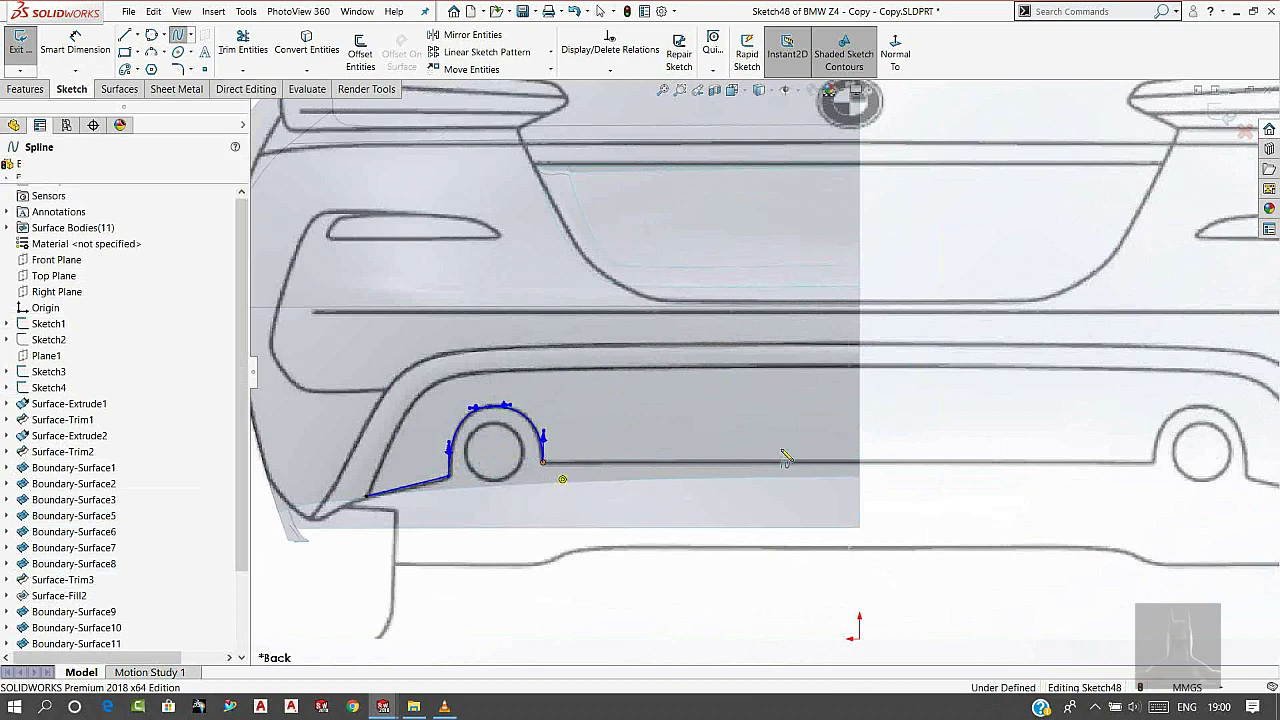
pyautogui.click(859, 463)
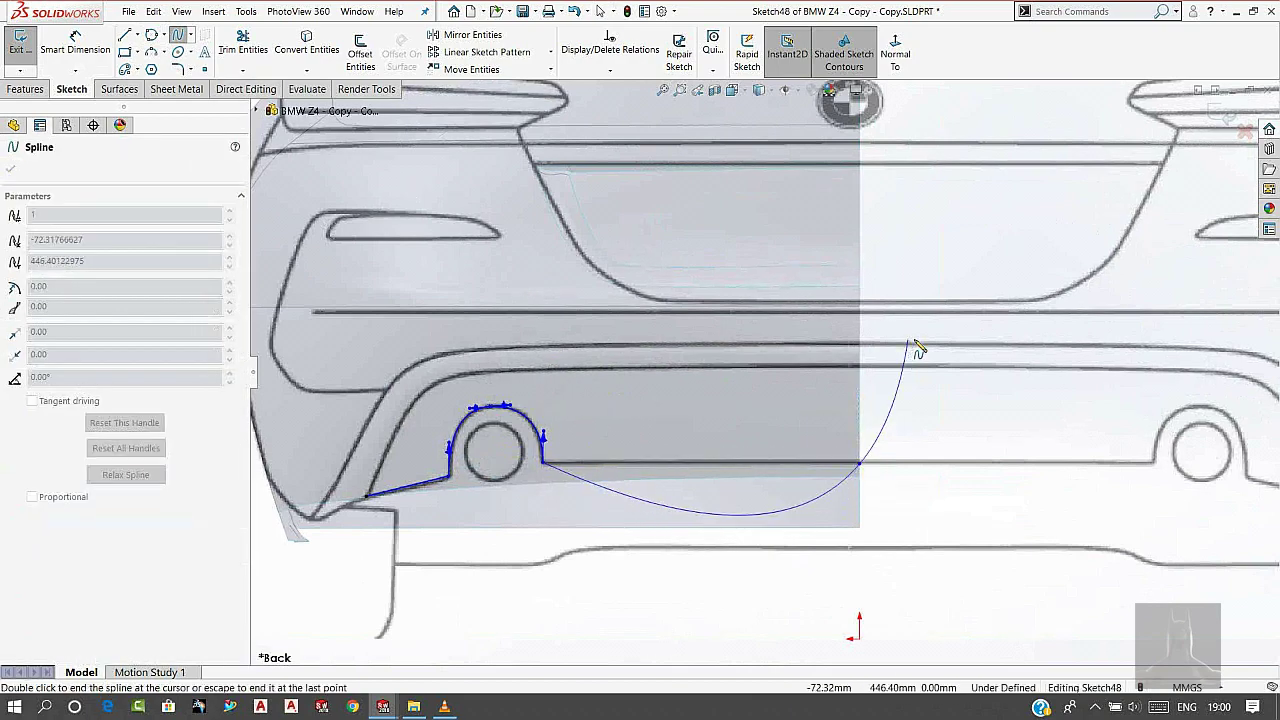
pyautogui.press('Escape')
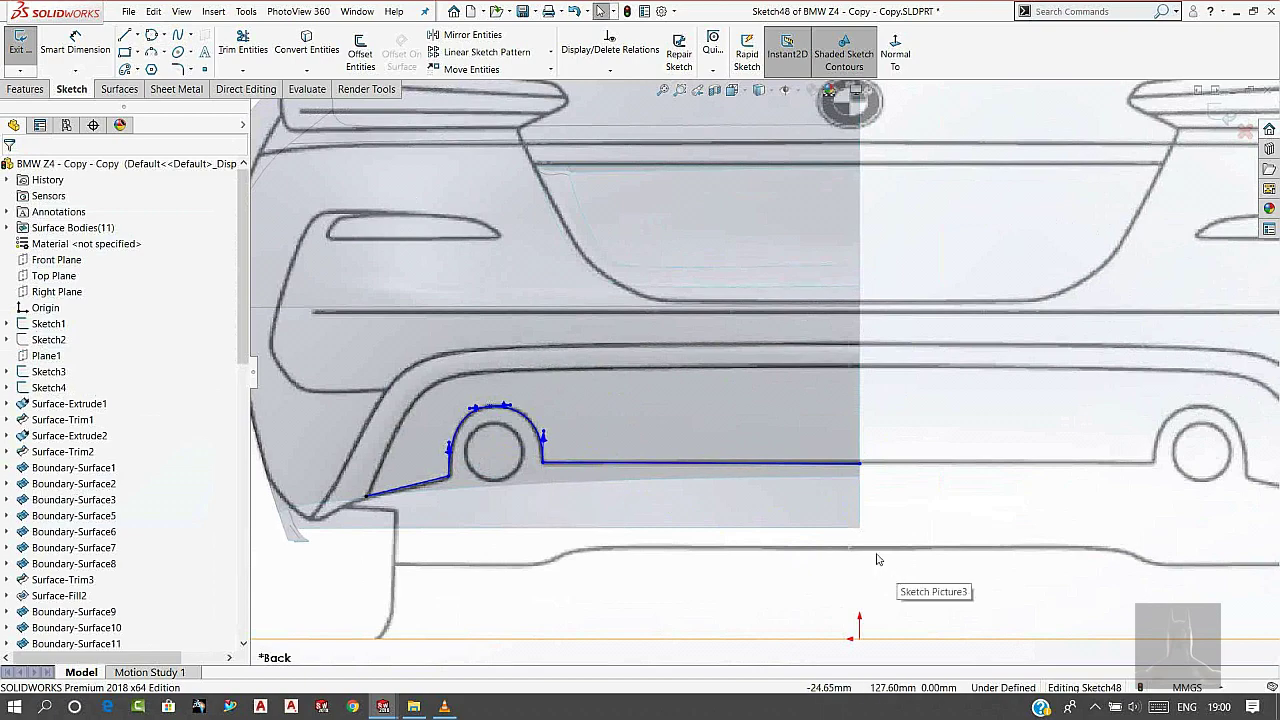
pyautogui.hotkey('shift', 'z')
pyautogui.moveTo(784, 503); pyautogui.dragTo(700, 224, button='middle')
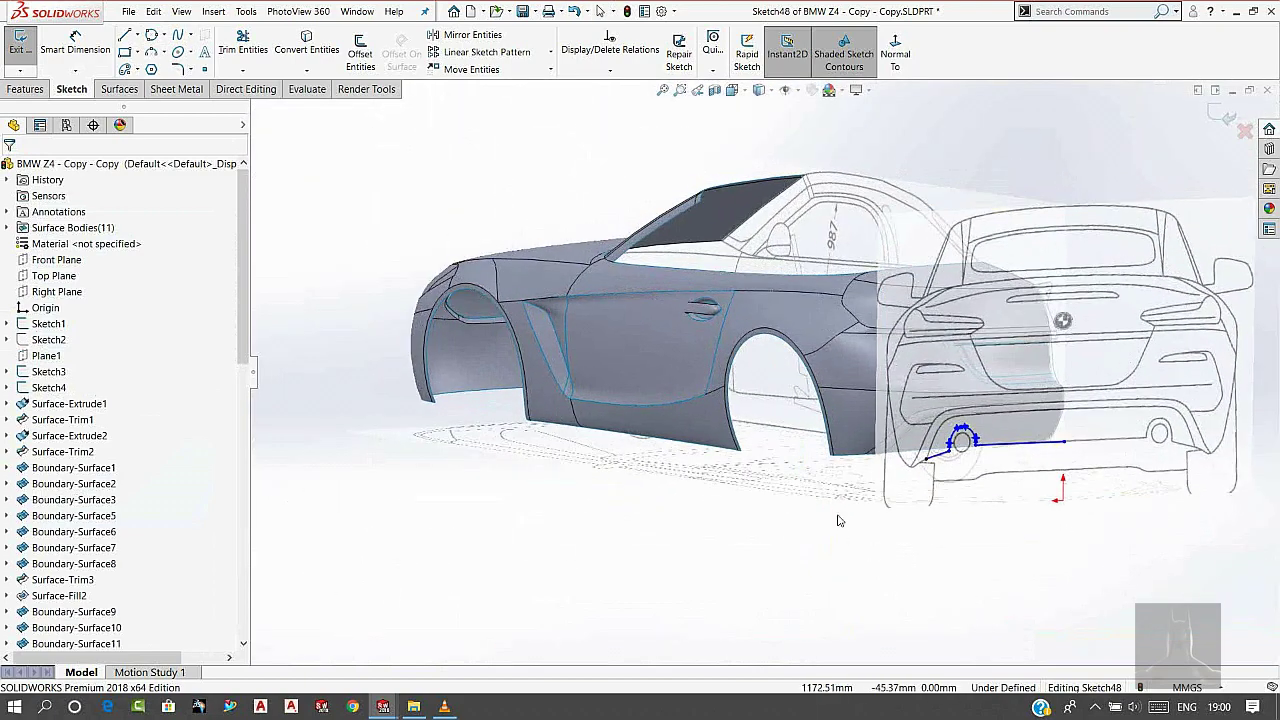
# - Project Sketch48 onto the lower bumper face as Split Line17
pyautogui.click(119, 89)
pyautogui.click(798, 50)
pyautogui.click(815, 86)
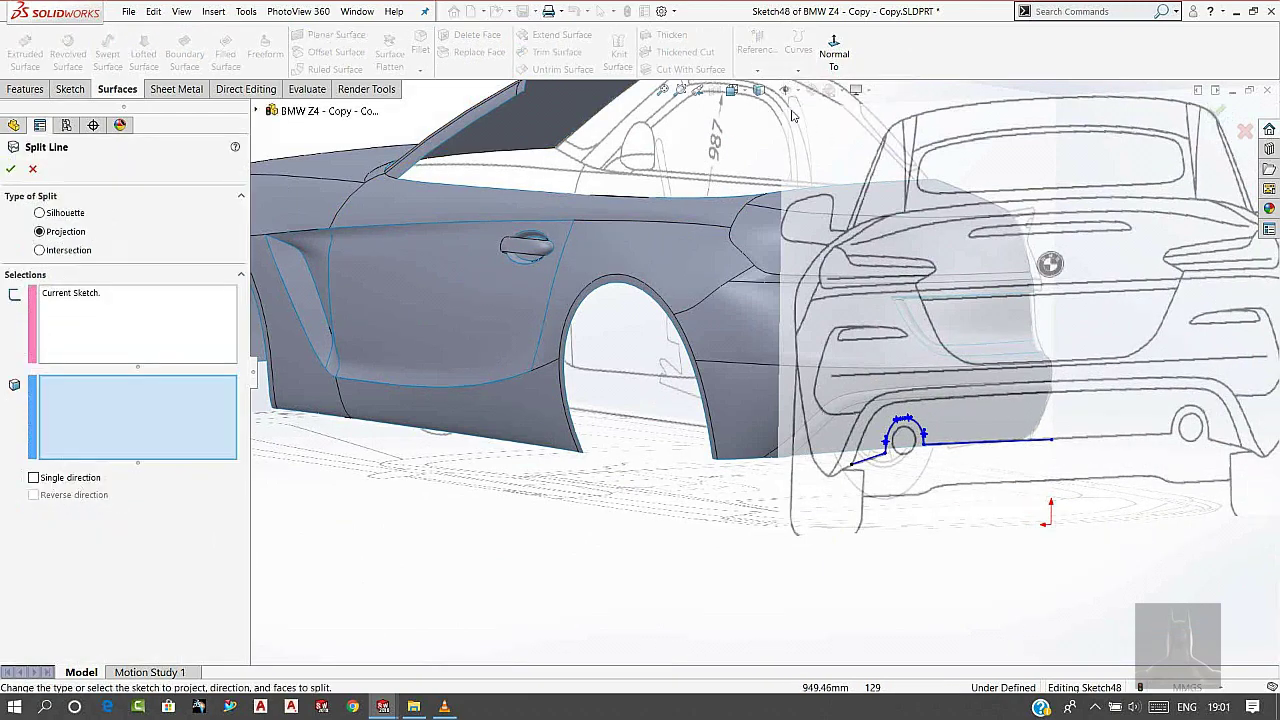
pyautogui.click(785, 89)
pyautogui.click(864, 433)
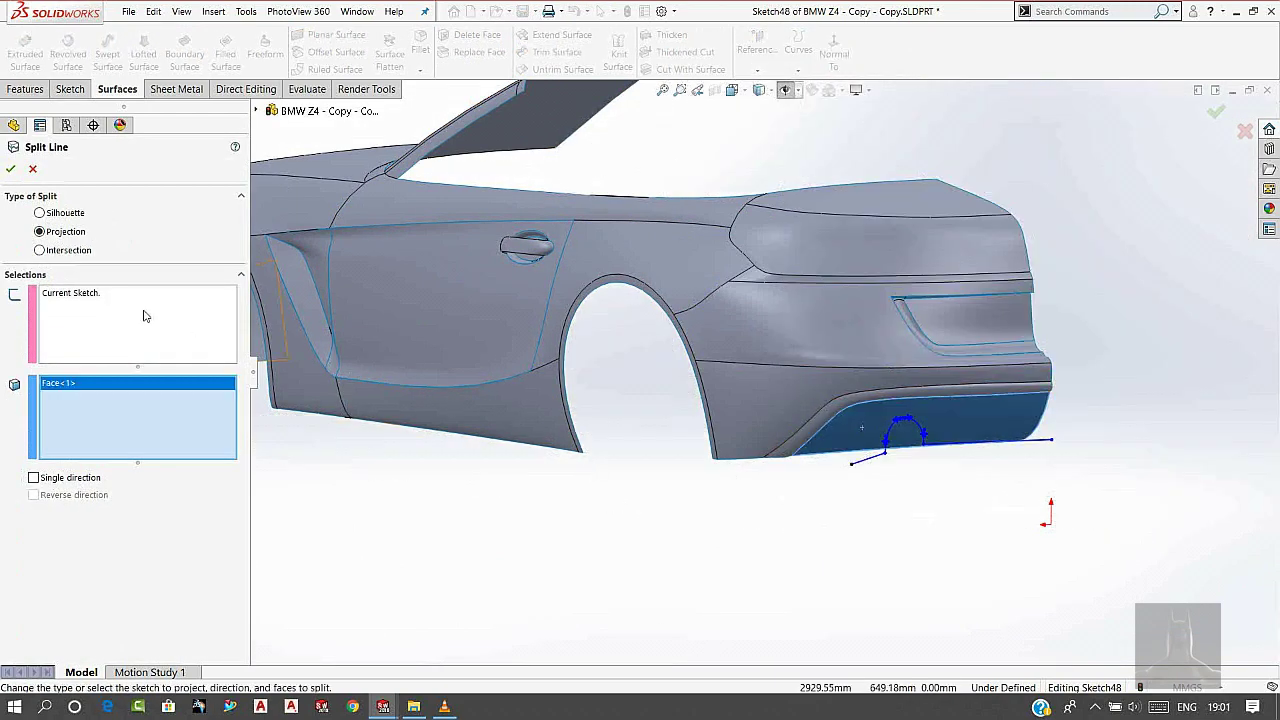
pyautogui.click(10, 170)
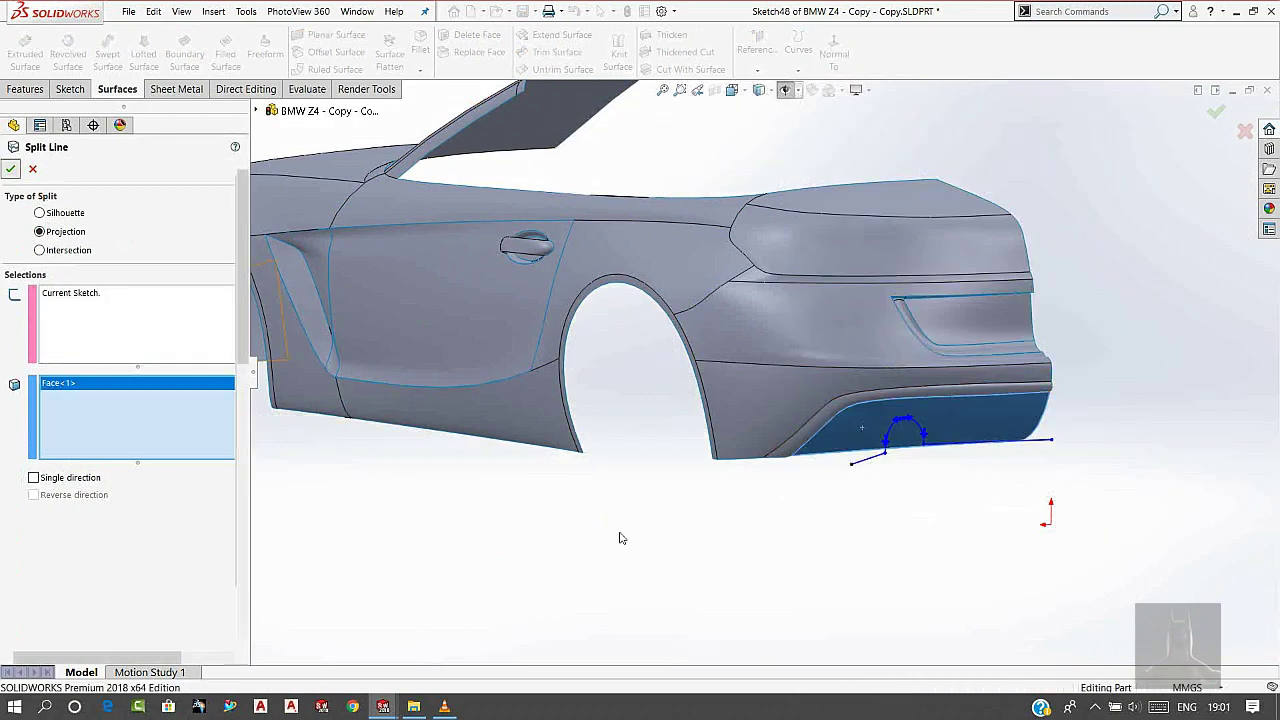
pyautogui.scroll(-3, 966, 426)
pyautogui.scroll(-2, 966, 426)
pyautogui.scroll(-2, 912, 440)
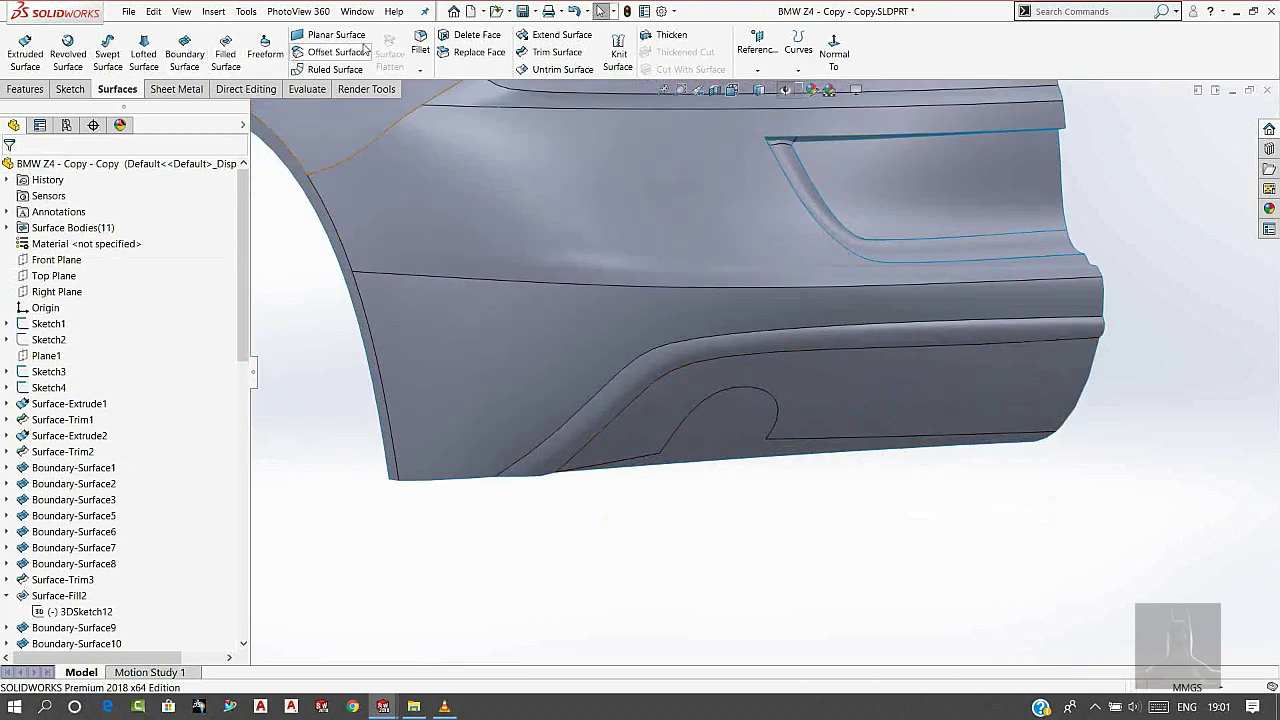
# - Delete the face inside the rounded outline and pick the arch edge for a ruled surface
pyautogui.click(458, 40)
pyautogui.click(723, 429)
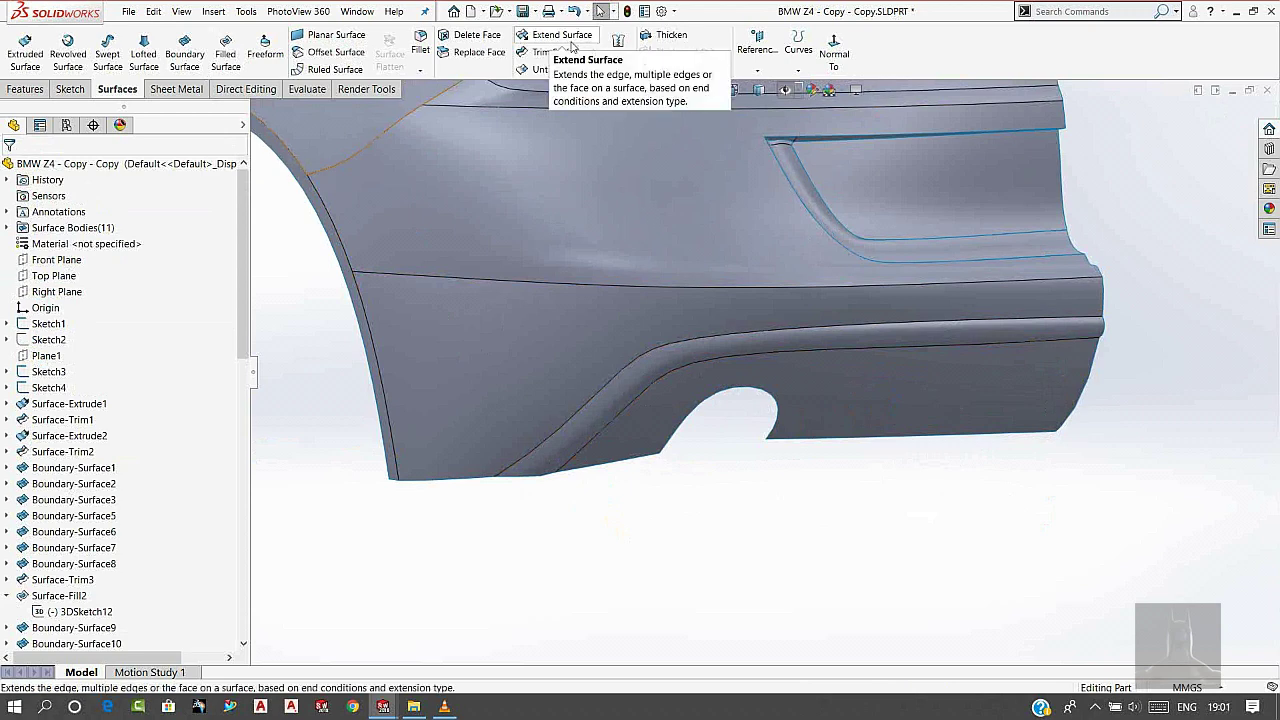
pyautogui.click(315, 70)
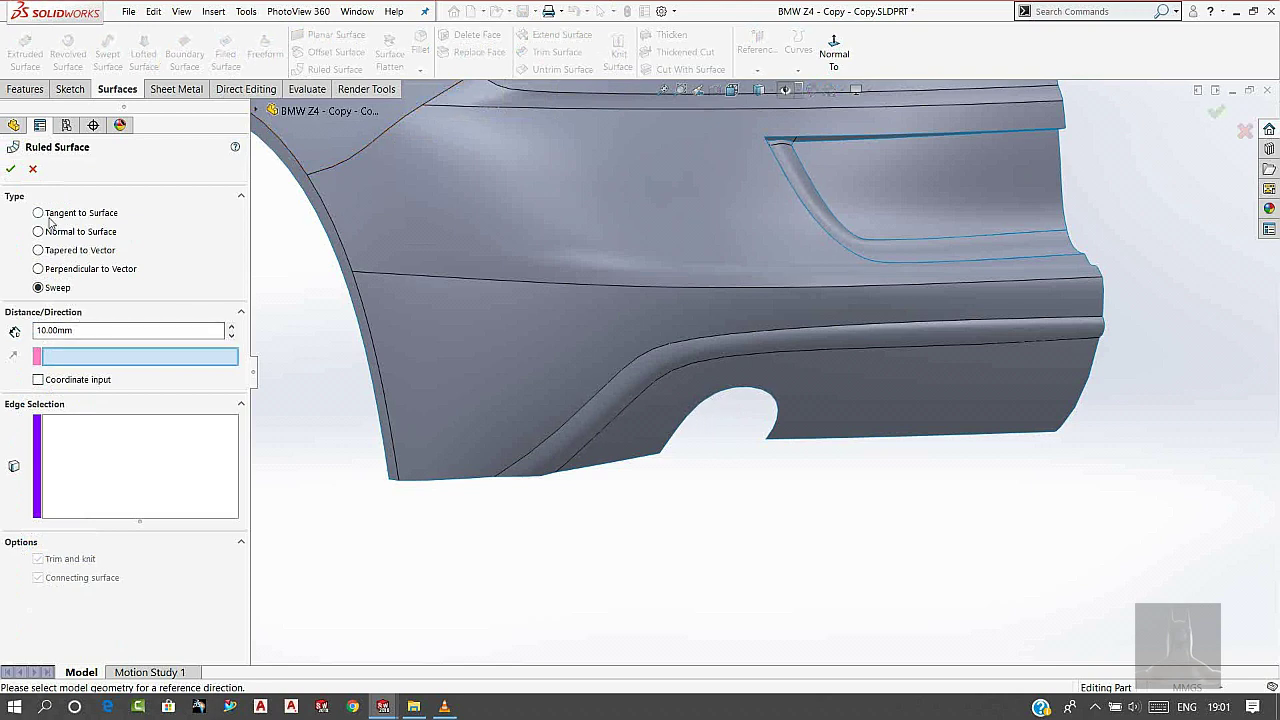
pyautogui.click(84, 444)
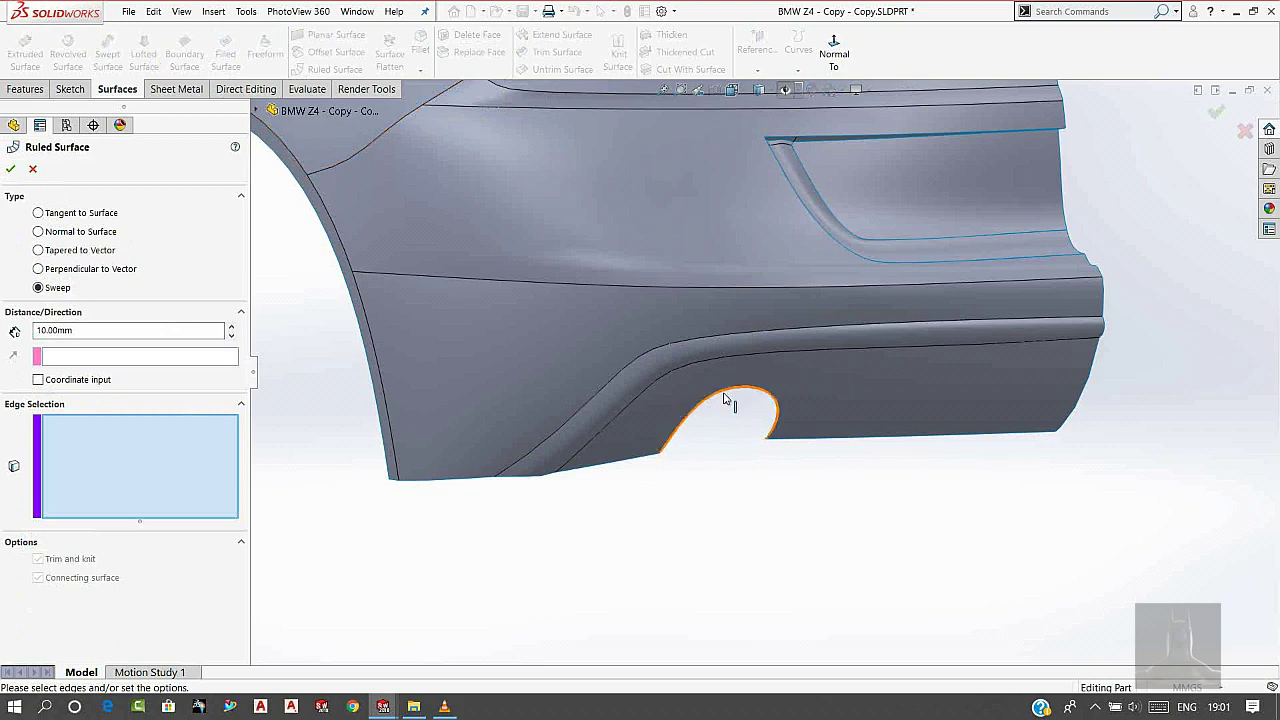
pyautogui.click(727, 399)
# - Set the ruled surface direction to Front Plane with an 80 mm distance and accept
pyautogui.scroll(3, 727, 438)
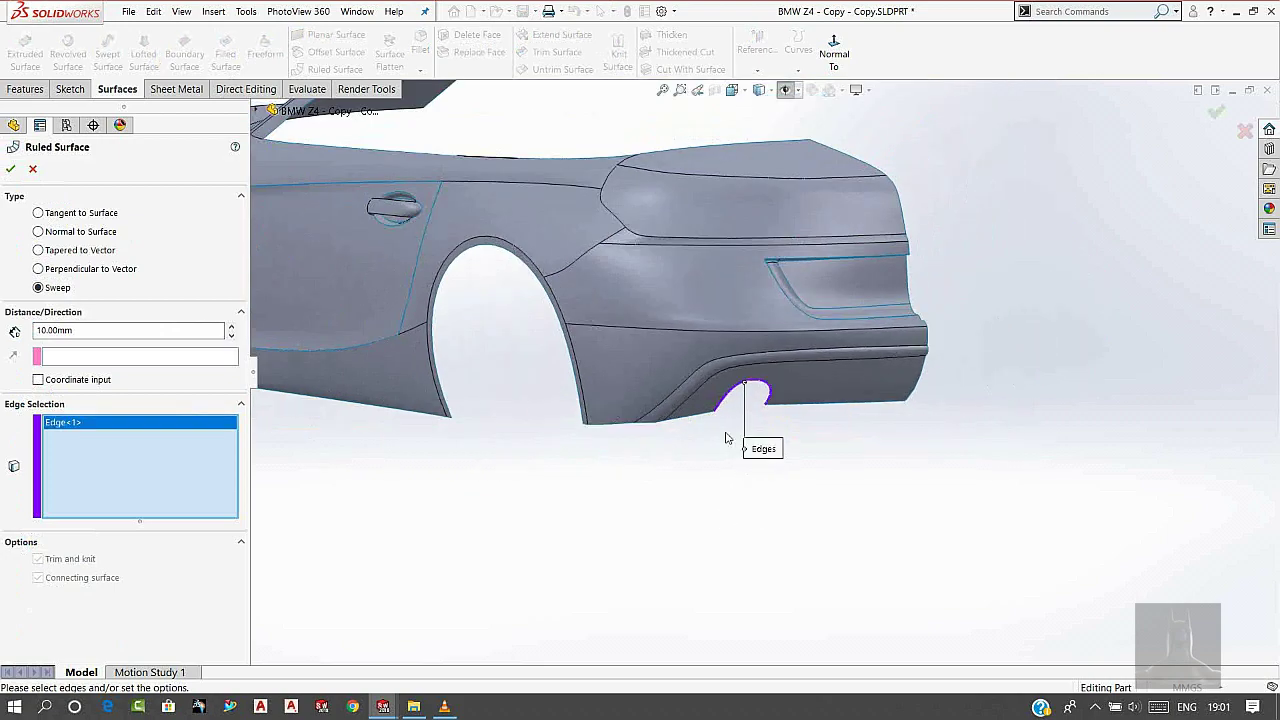
pyautogui.click(93, 357)
pyautogui.scroll(3, 290, 130)
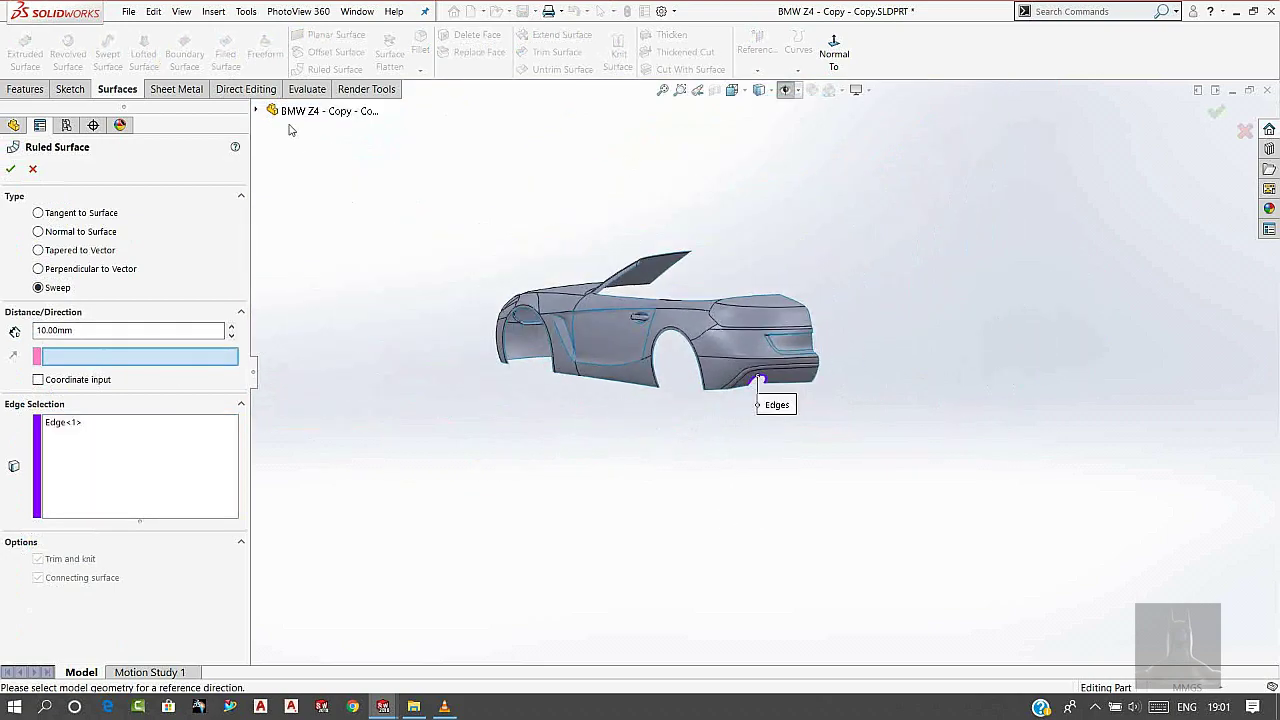
pyautogui.click(258, 111)
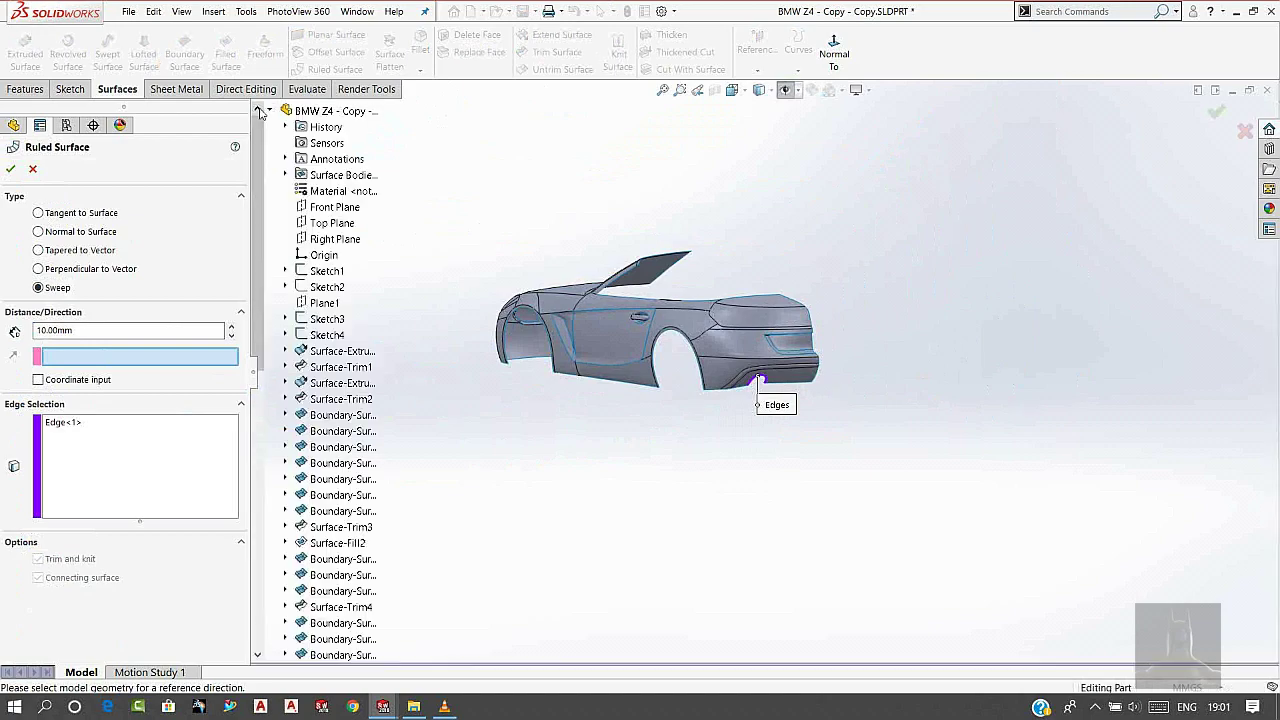
pyautogui.click(335, 210)
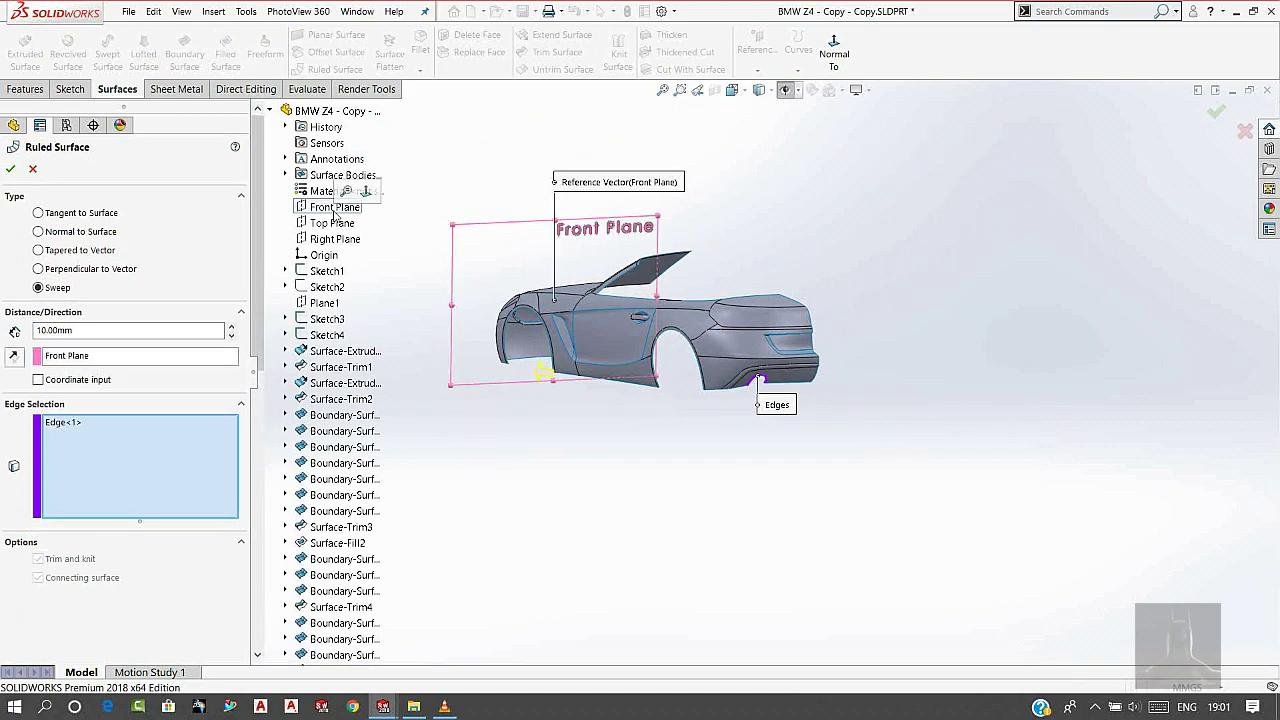
pyautogui.scroll(-2, 660, 260)
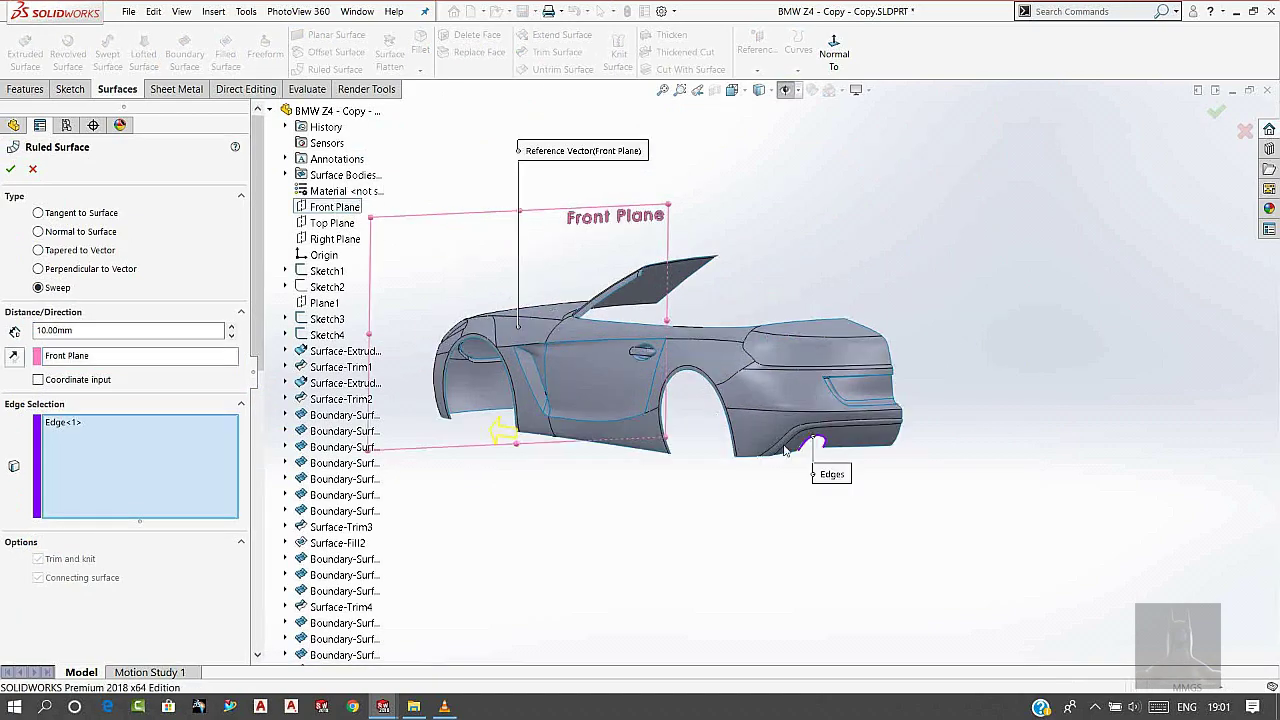
pyautogui.scroll(-3, 785, 452)
pyautogui.scroll(-2, 980, 512)
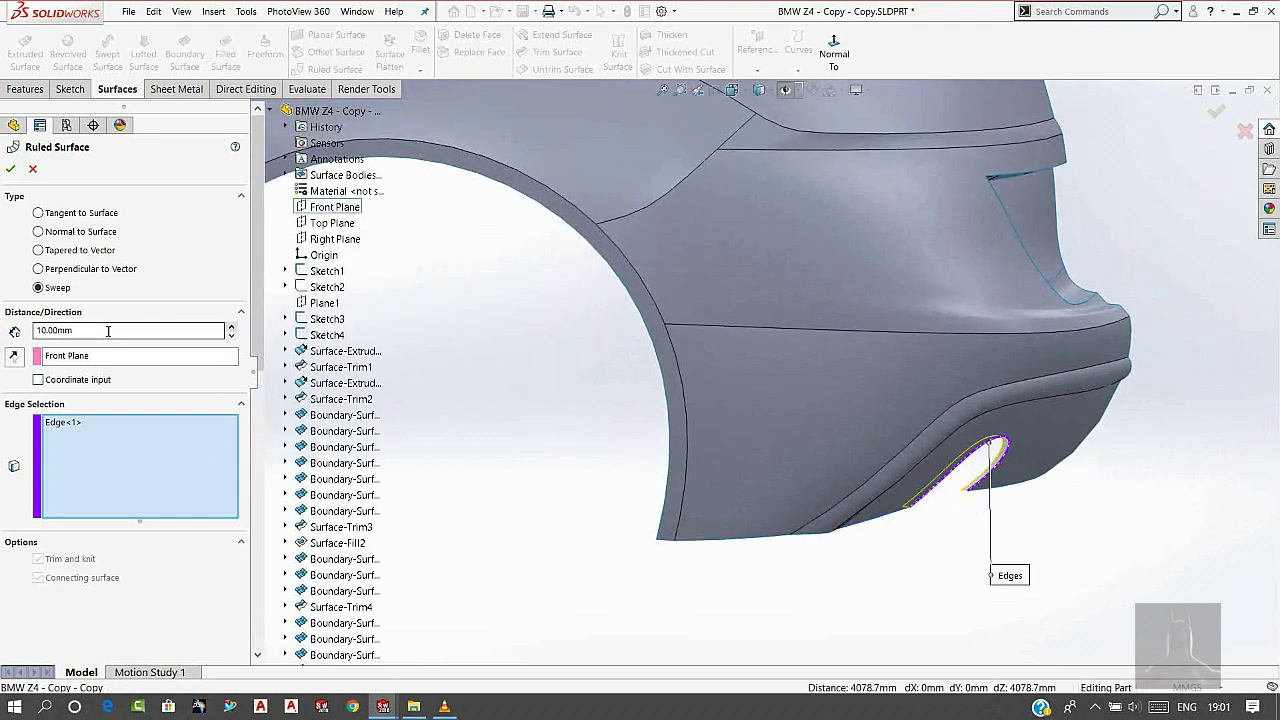
pyautogui.write('50')
pyautogui.press('Return')
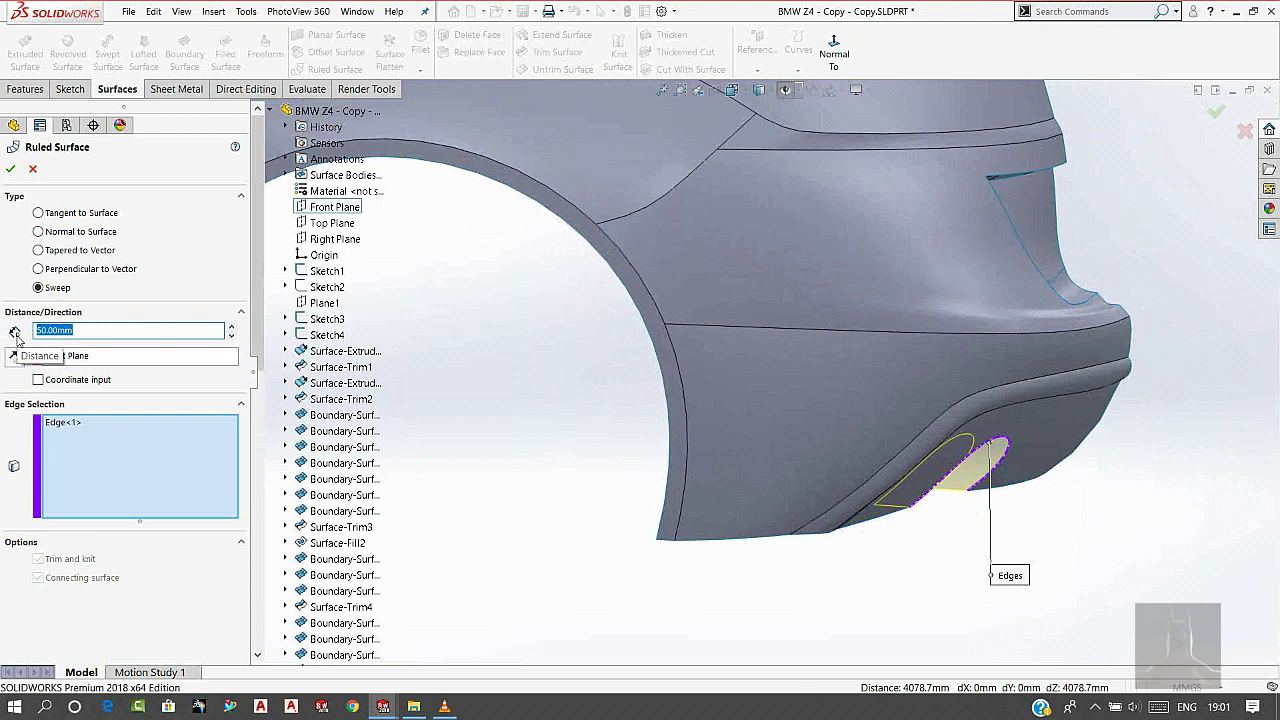
pyautogui.write('80')
pyautogui.press('Return')
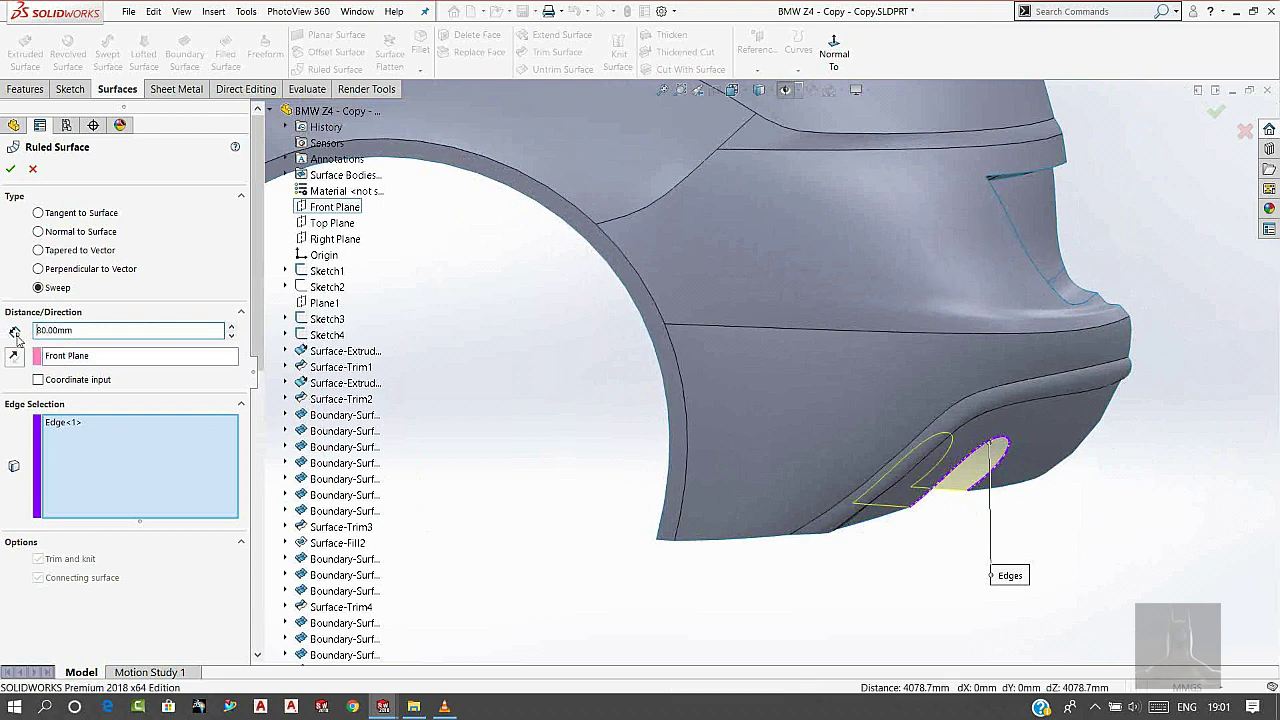
pyautogui.click(10, 169)
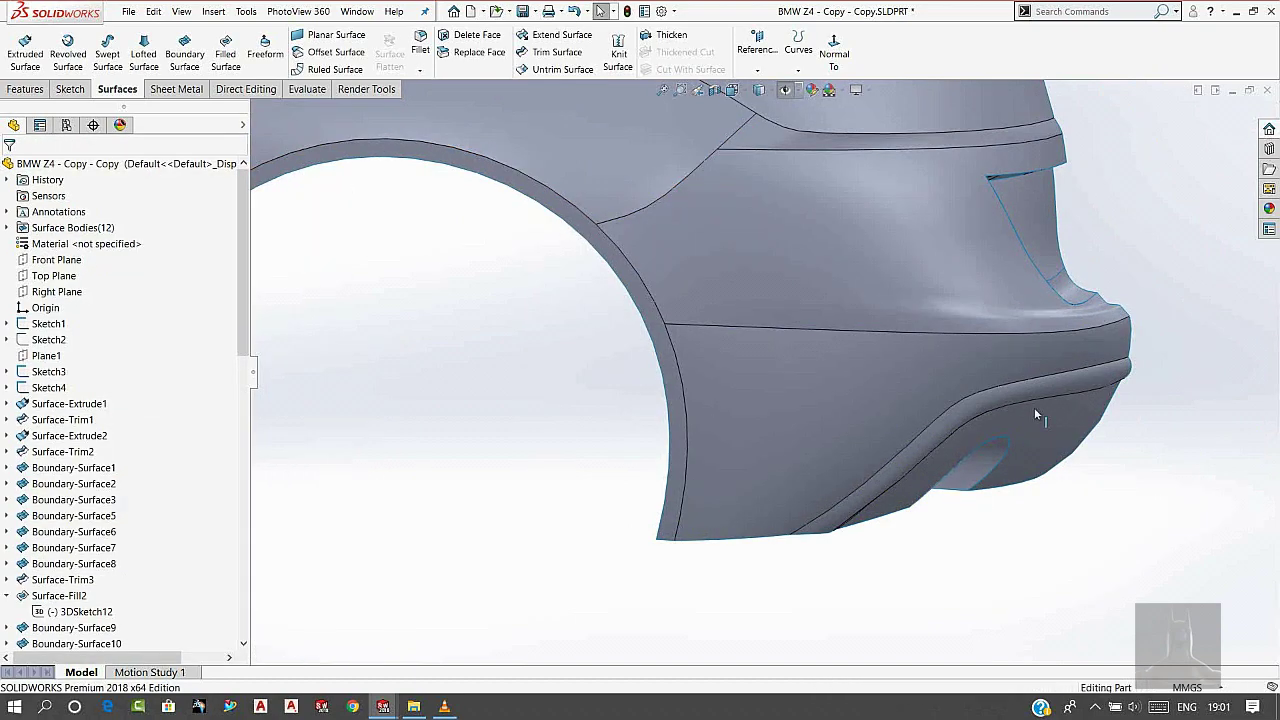
# - Sketch a circle of radius about 7.31 on the rear panel
pyautogui.moveTo(1034, 407); pyautogui.dragTo(900, 311, button='middle')
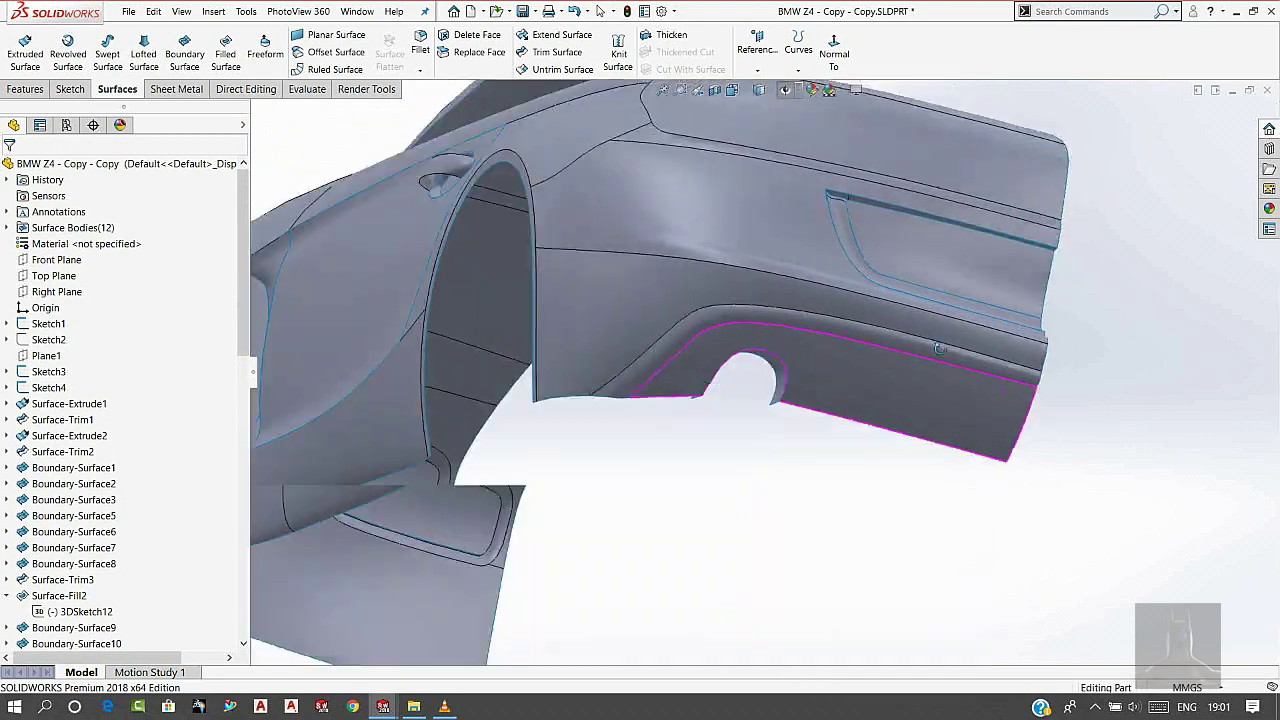
pyautogui.press('c')
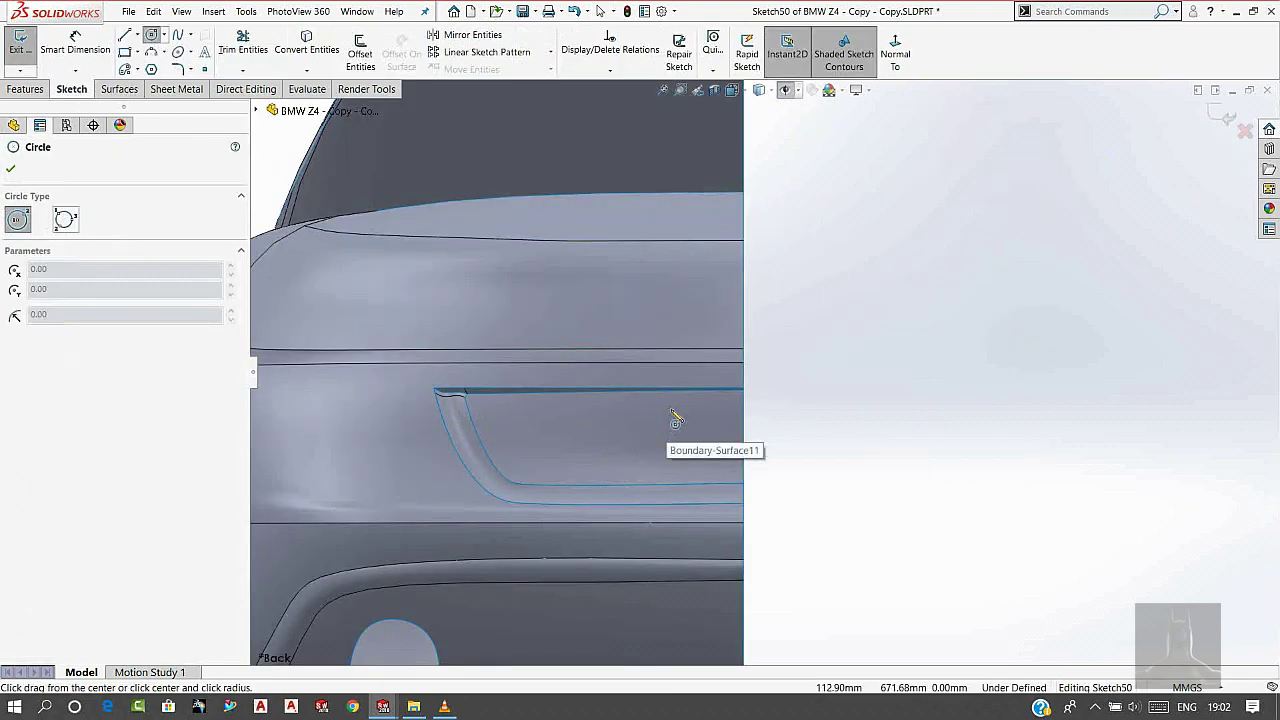
pyautogui.click(671, 411)
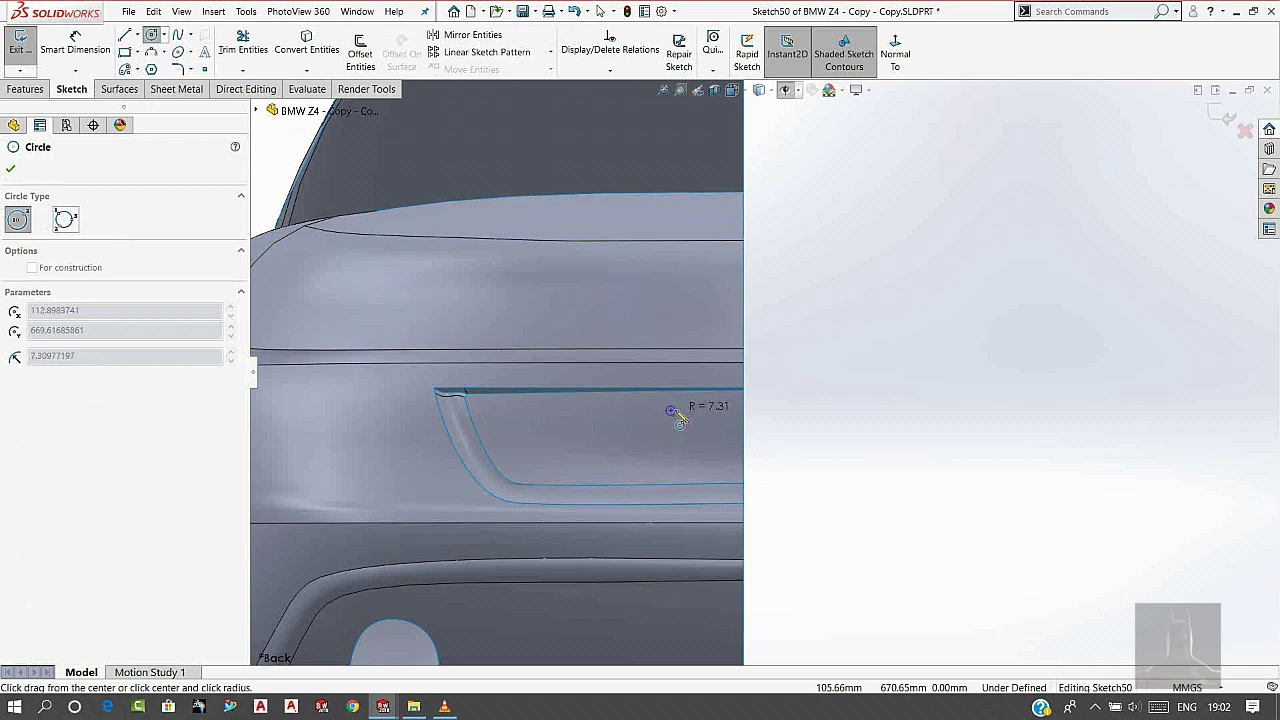
pyautogui.click(679, 421)
pyautogui.rightClick(864, 314)
pyautogui.click(884, 326)
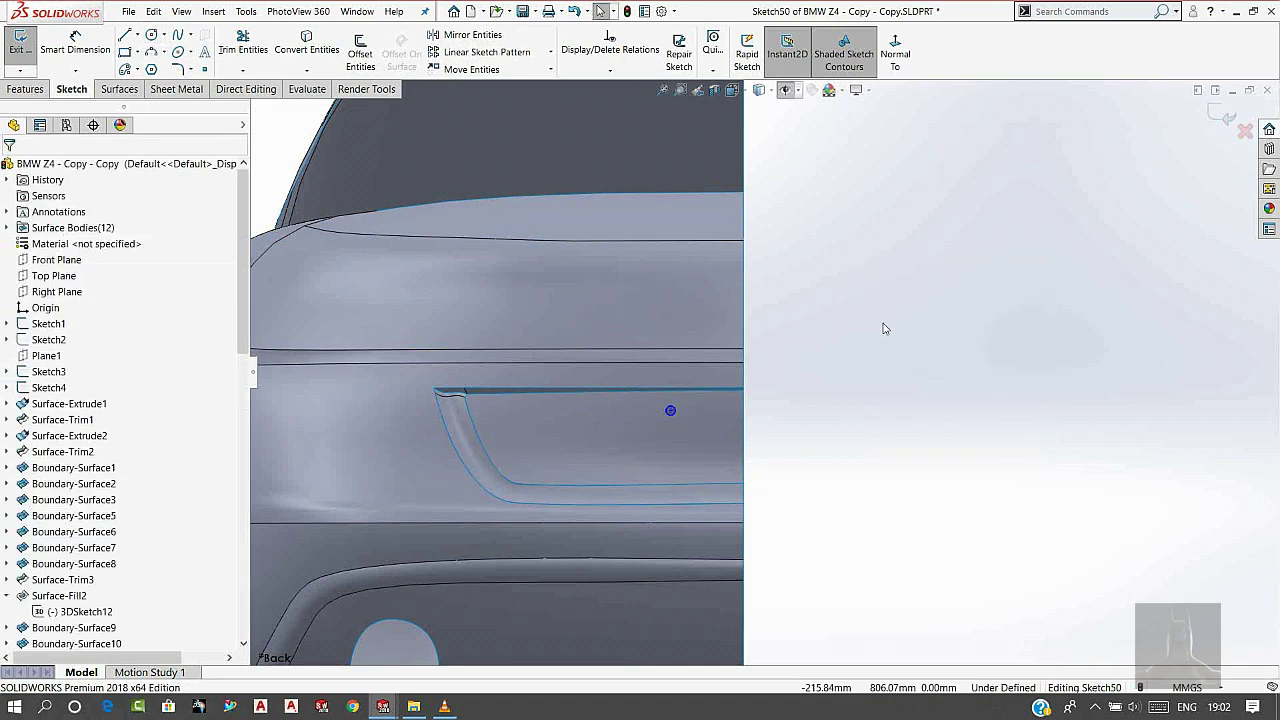
# - Trim the offset surface with Sketch50, keeping the inner face region
pyautogui.click(119, 89)
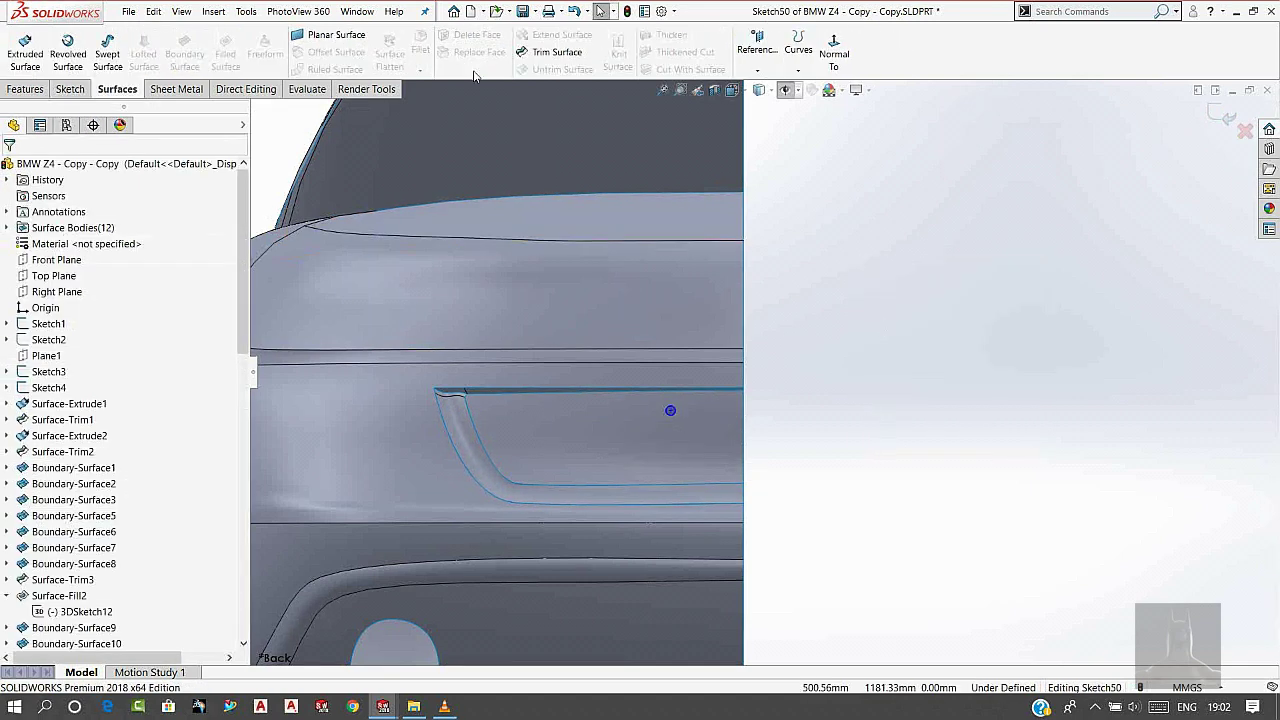
pyautogui.click(535, 55)
pyautogui.click(648, 416)
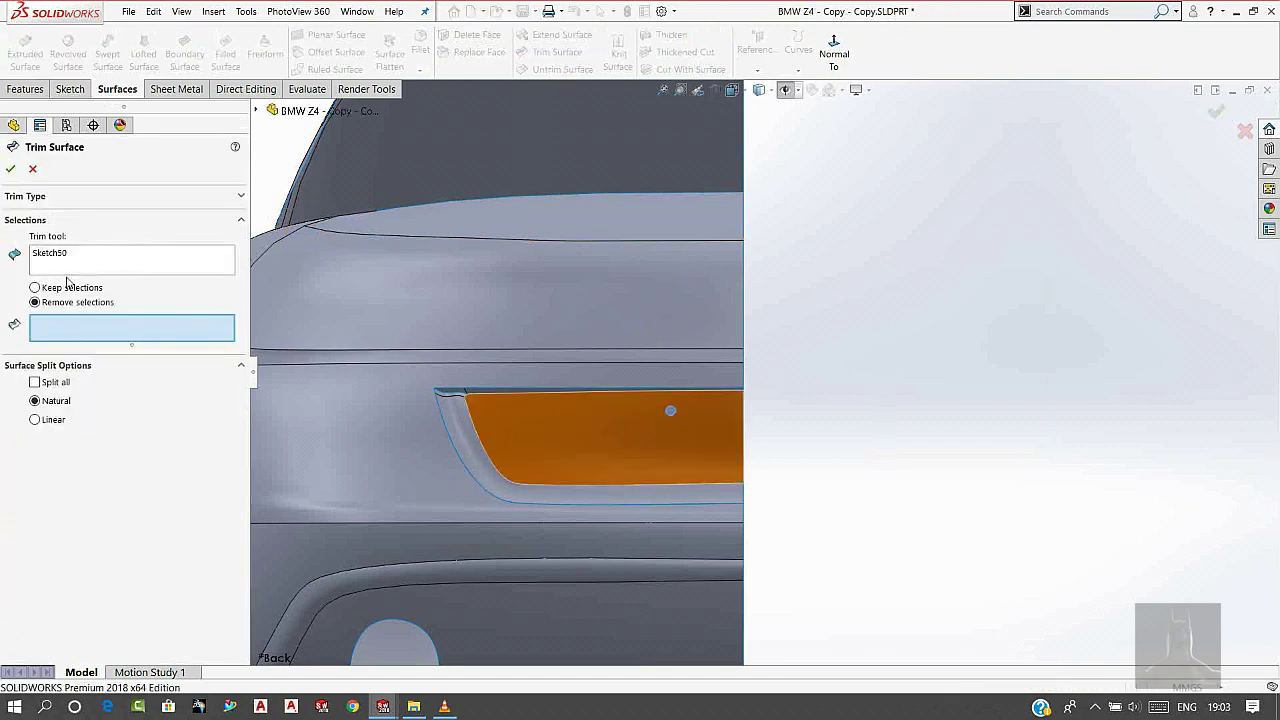
pyautogui.click(609, 406)
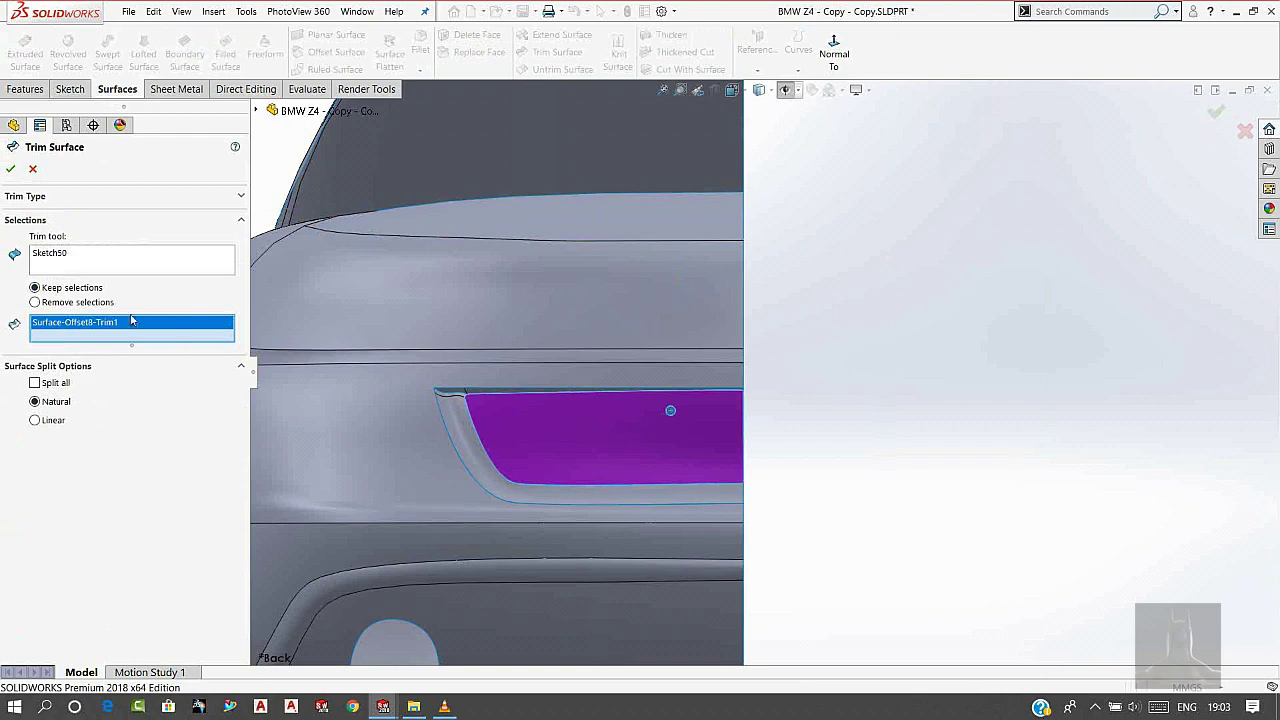
pyautogui.click(11, 170)
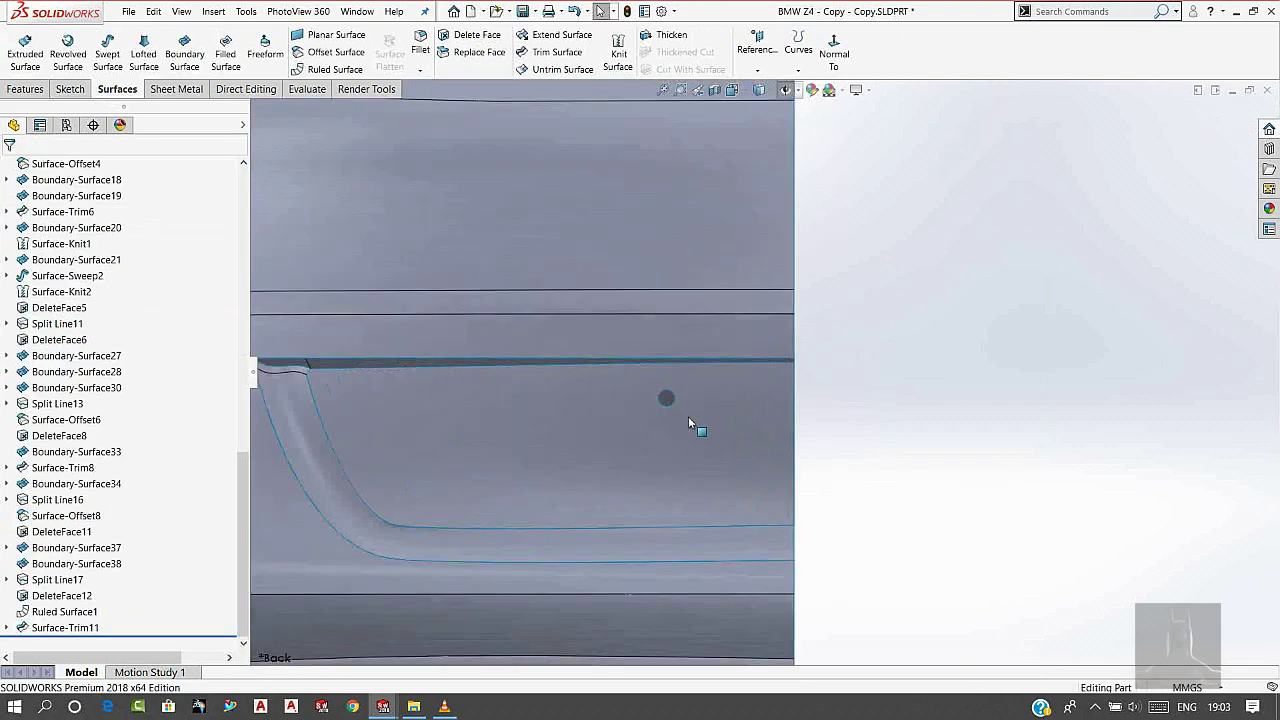
pyautogui.scroll(-2, 684, 415)
pyautogui.scroll(5, 684, 415)
pyautogui.moveTo(684, 415)
pyautogui.mouseDown(button='middle')
pyautogui.moveTo(728, 397)
pyautogui.moveTo(783, 443)
pyautogui.moveTo(826, 354)
pyautogui.moveTo(817, 455)
pyautogui.moveTo(720, 437)
pyautogui.mouseUp(button='middle')
pyautogui.click(783, 443)
pyautogui.press('space')
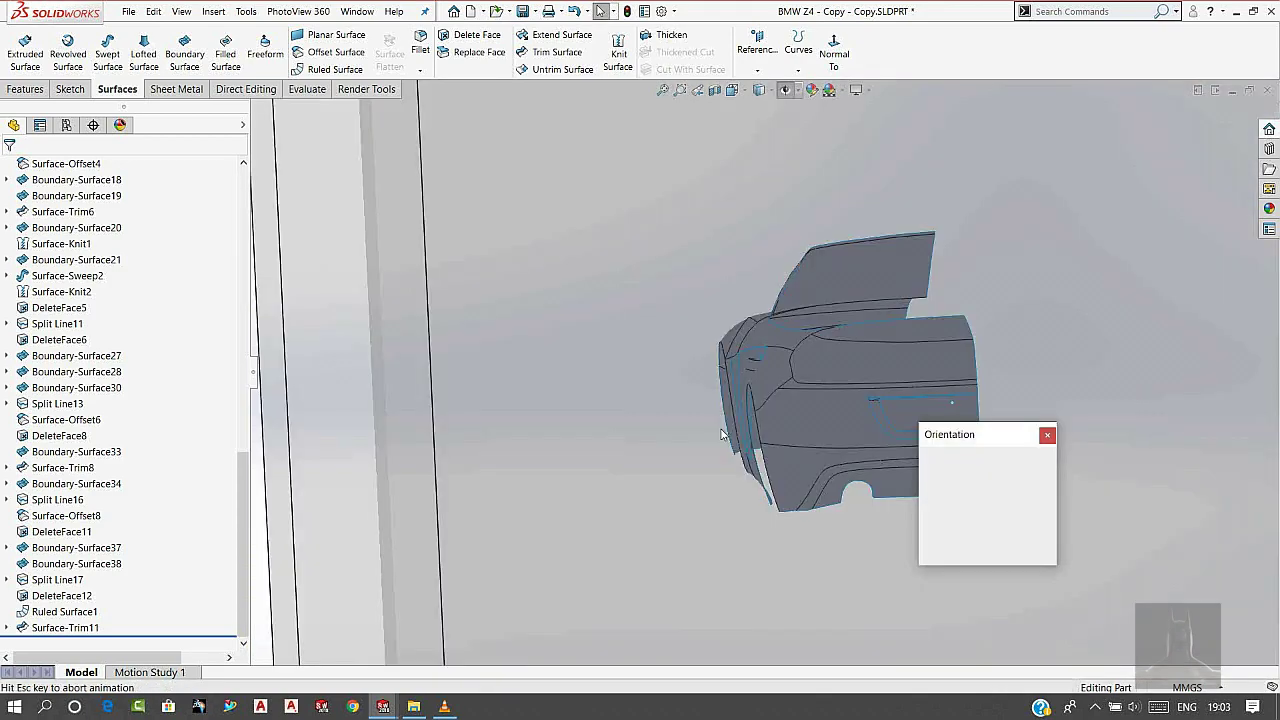
pyautogui.click(690, 390)
pyautogui.scroll(-2, 666, 312)
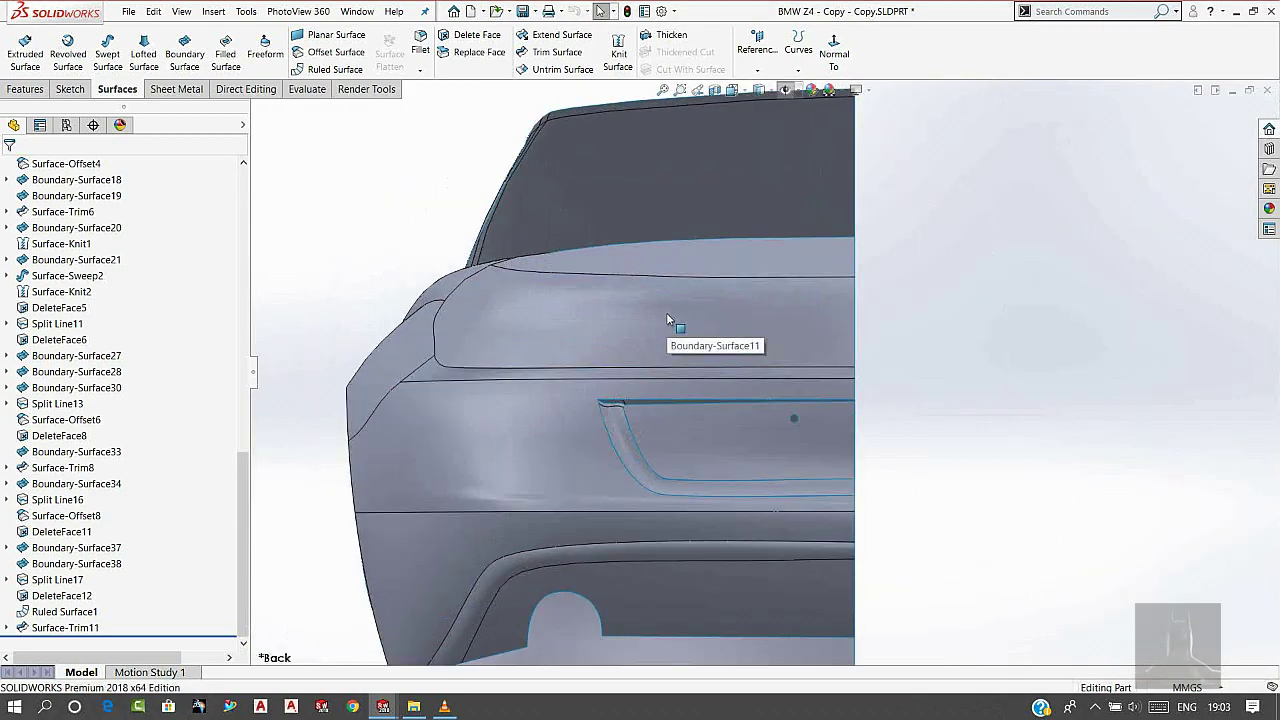
pyautogui.scroll(-1, 666, 312)
pyautogui.scroll(-1, 666, 312)
pyautogui.scroll(-1, 666, 312)
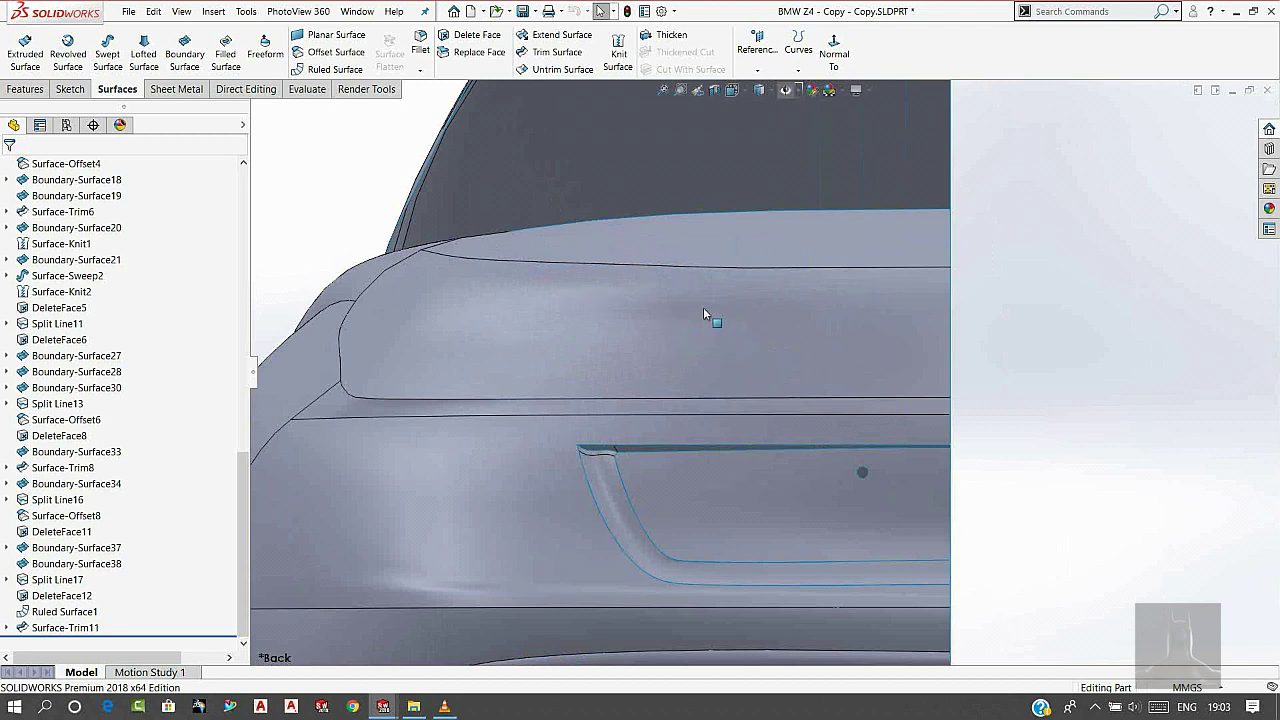
pyautogui.scroll(5, 70, 259)
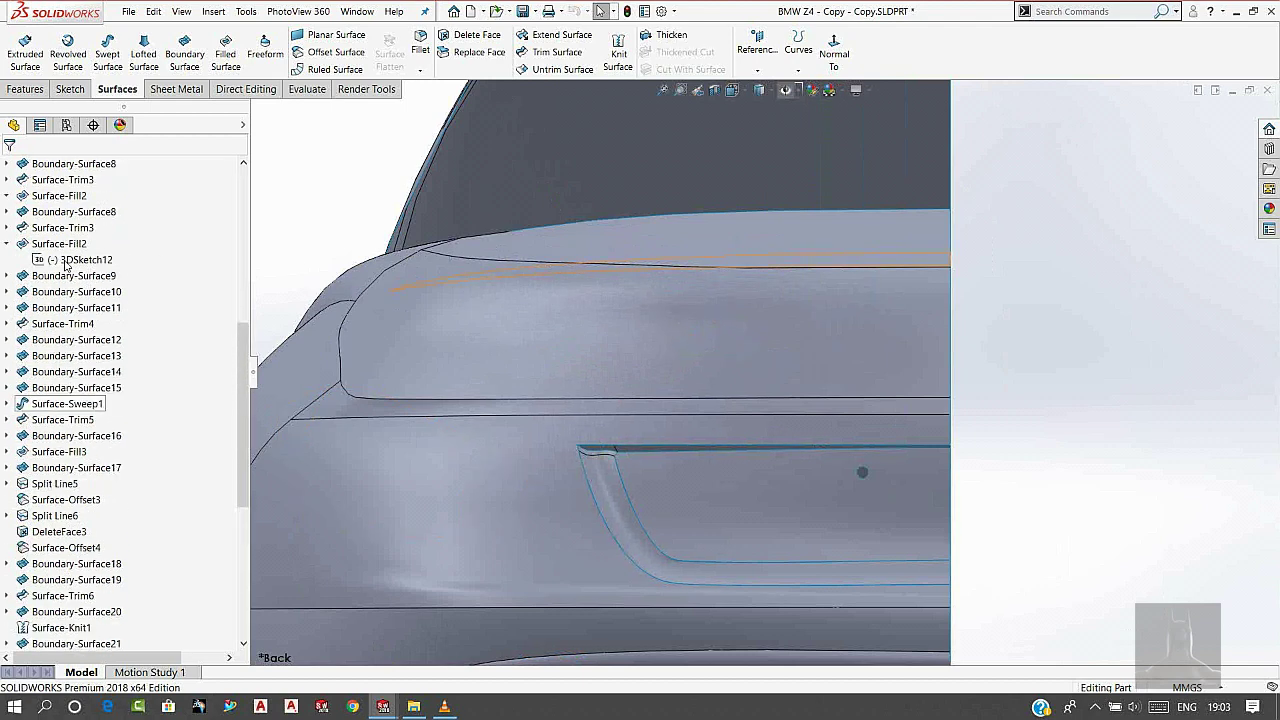
pyautogui.scroll(5, 72, 270)
# - Start a sketch on Plane1 and convert the lower deck edge of Boundary-Surface9 into it
pyautogui.click(66, 278)
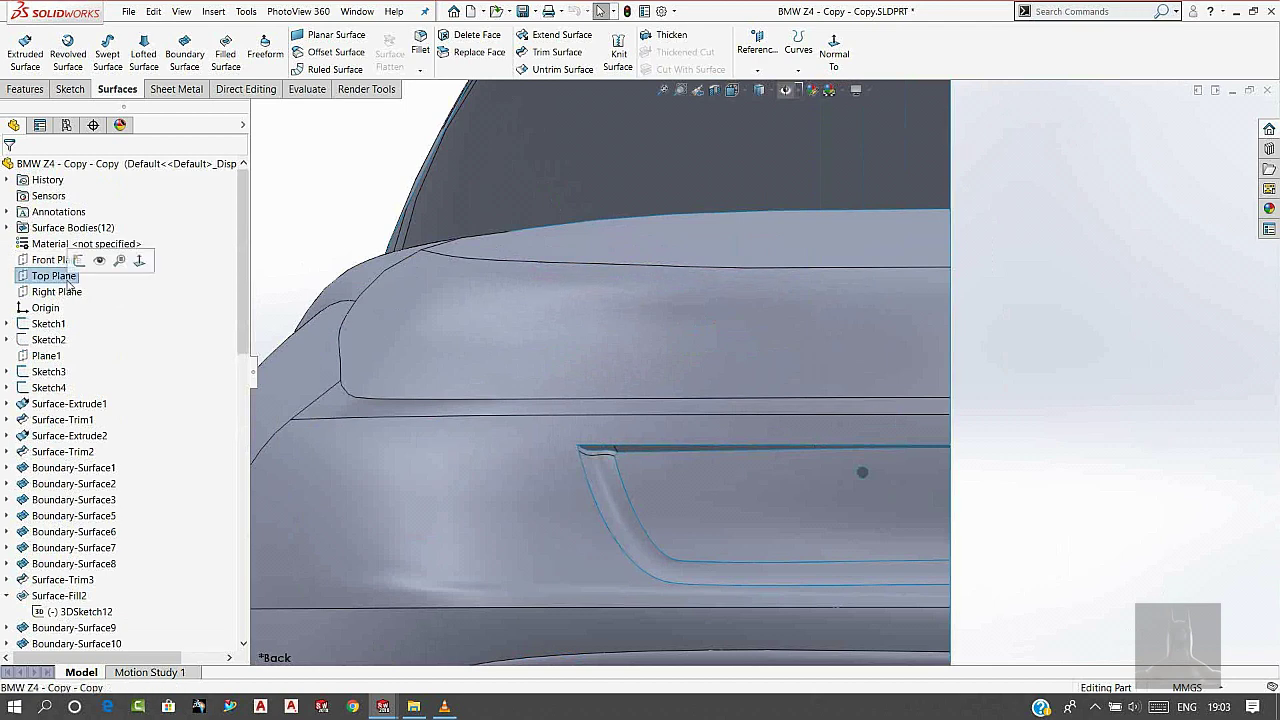
pyautogui.click(48, 356)
pyautogui.click(74, 334)
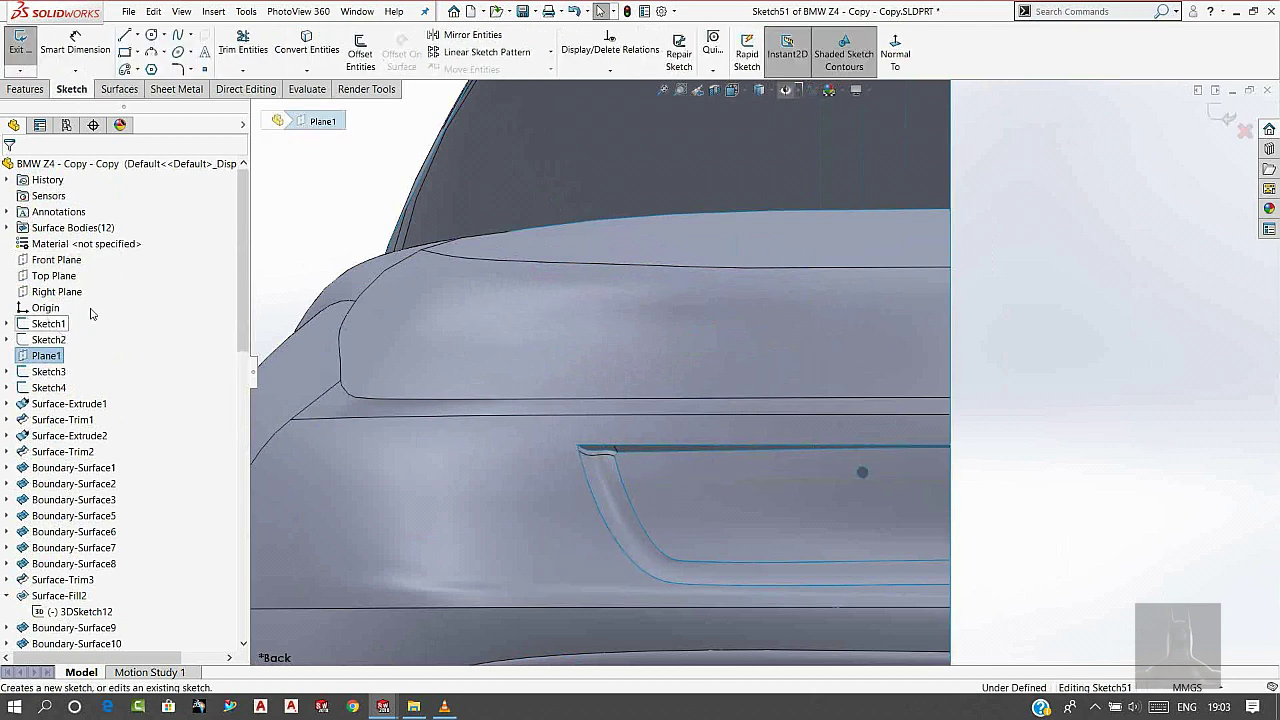
pyautogui.scroll(3, 862, 221)
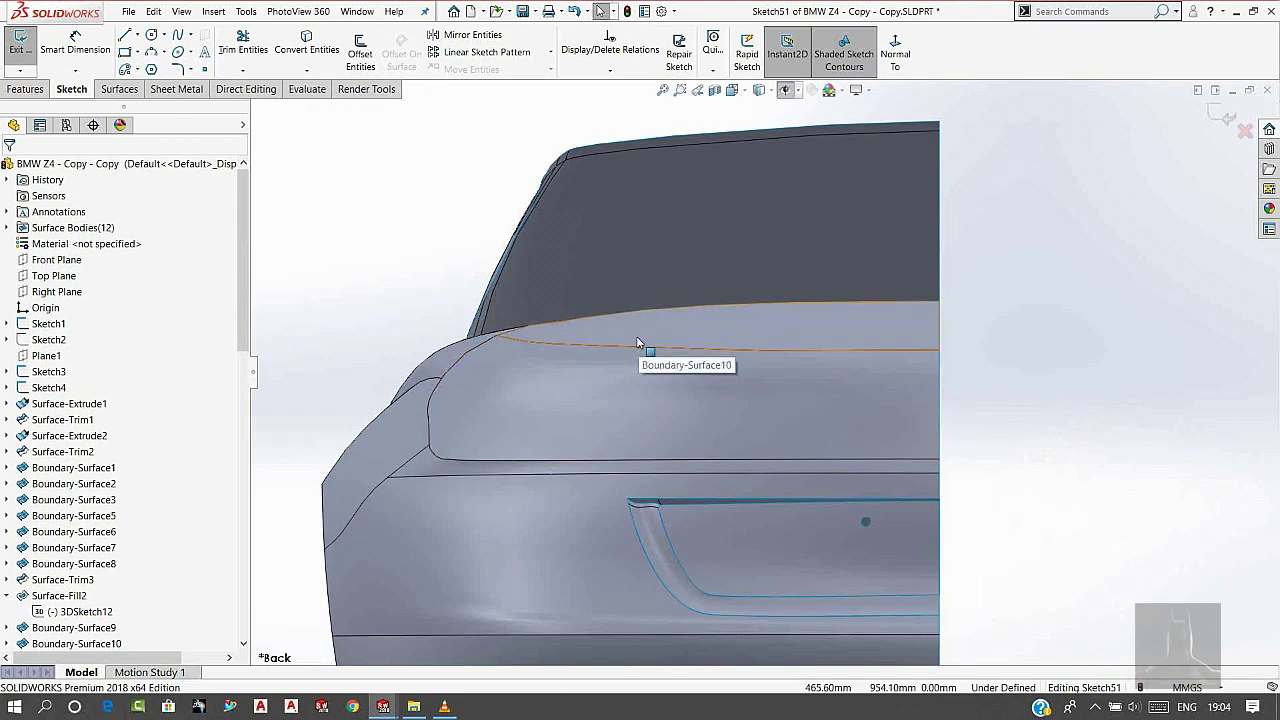
pyautogui.scroll(-1, 640, 343)
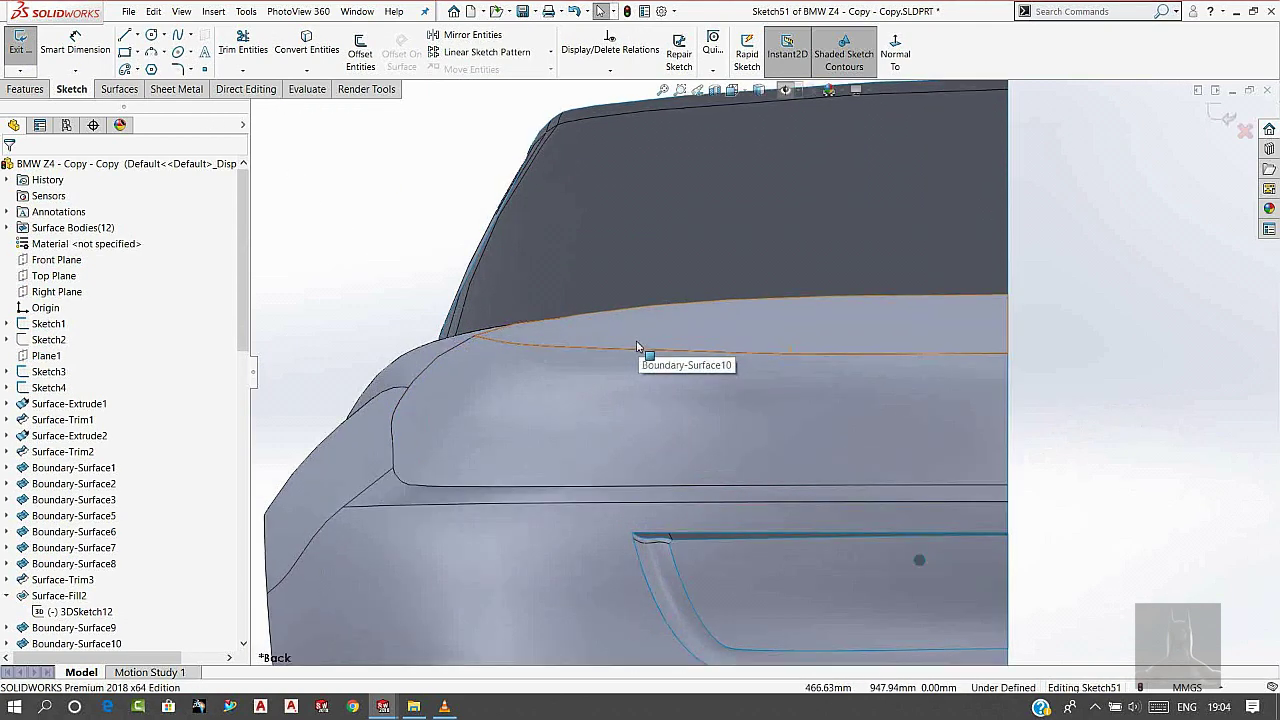
pyautogui.click(519, 485)
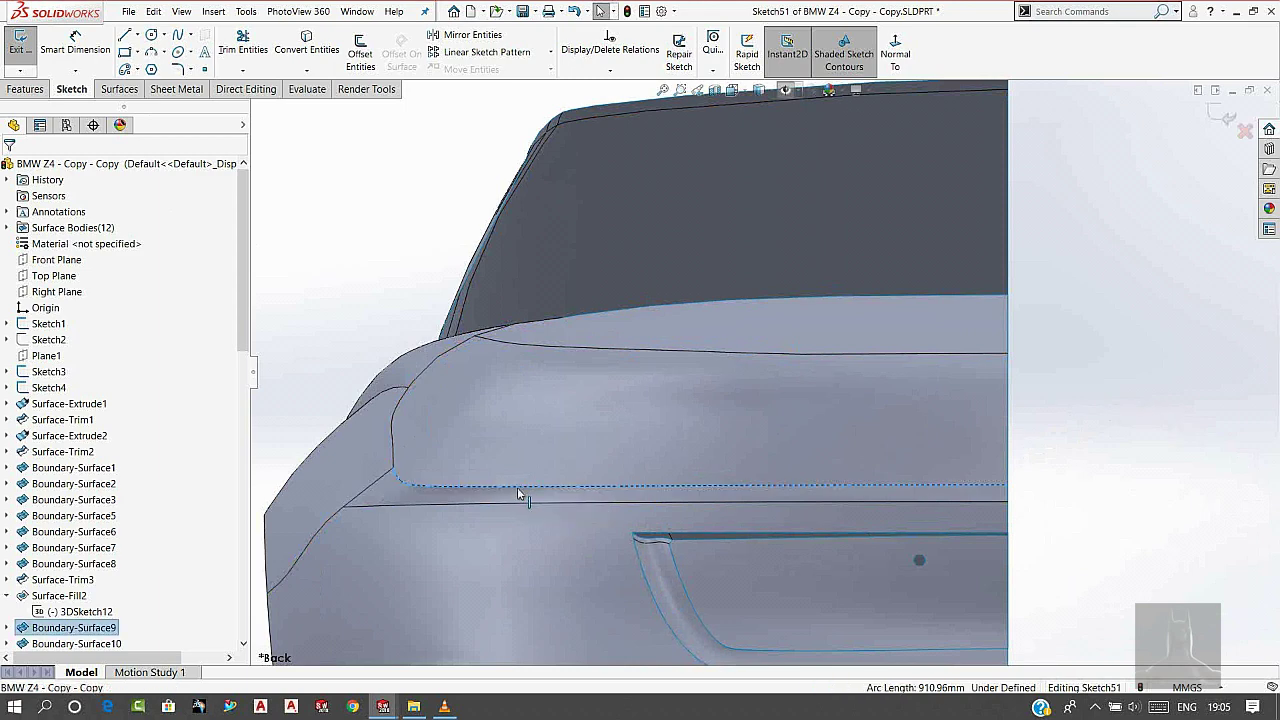
pyautogui.click(313, 52)
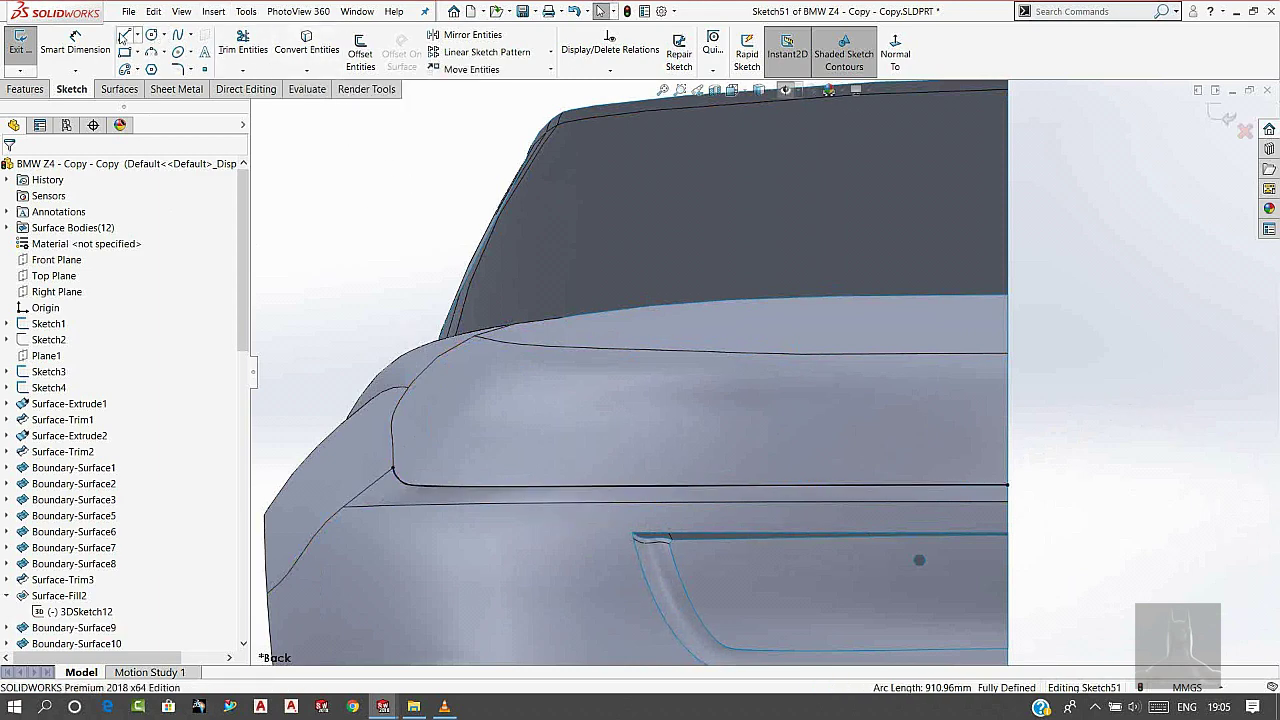
# - Draw the angular line segments of the taillight outline from the converted deck edge
pyautogui.click(664, 501)
pyautogui.click(645, 485)
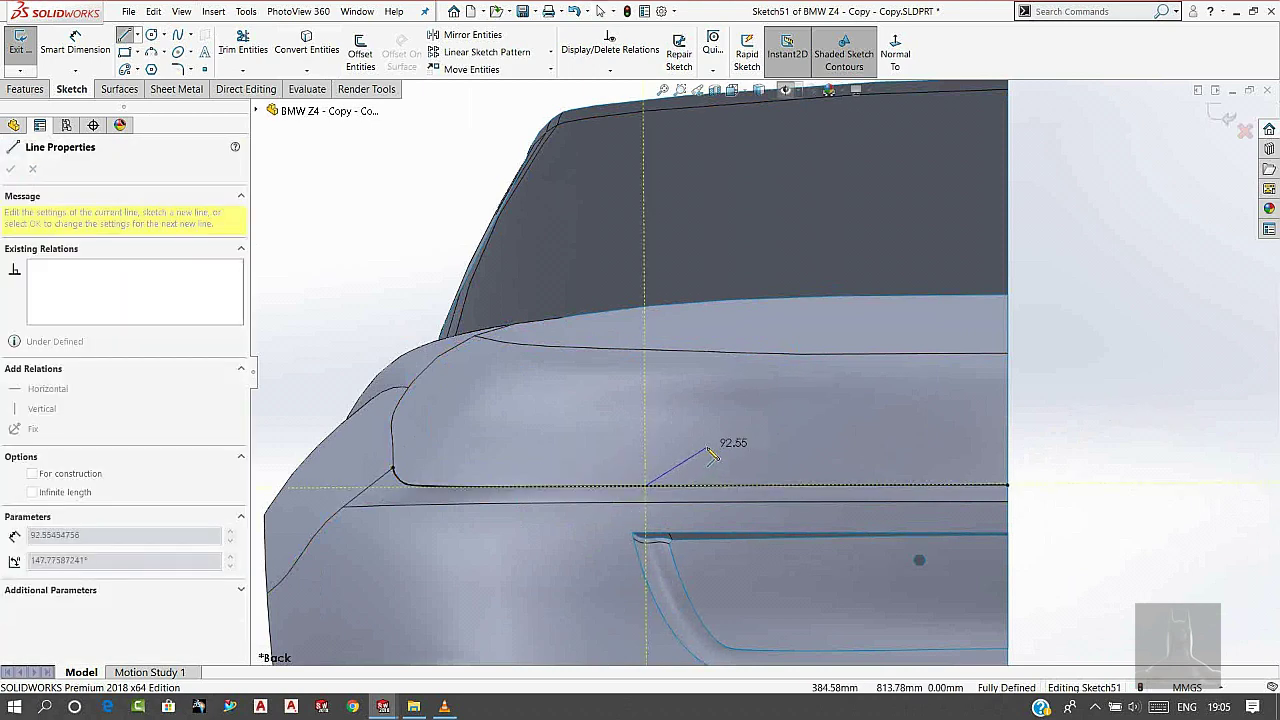
pyautogui.click(676, 465)
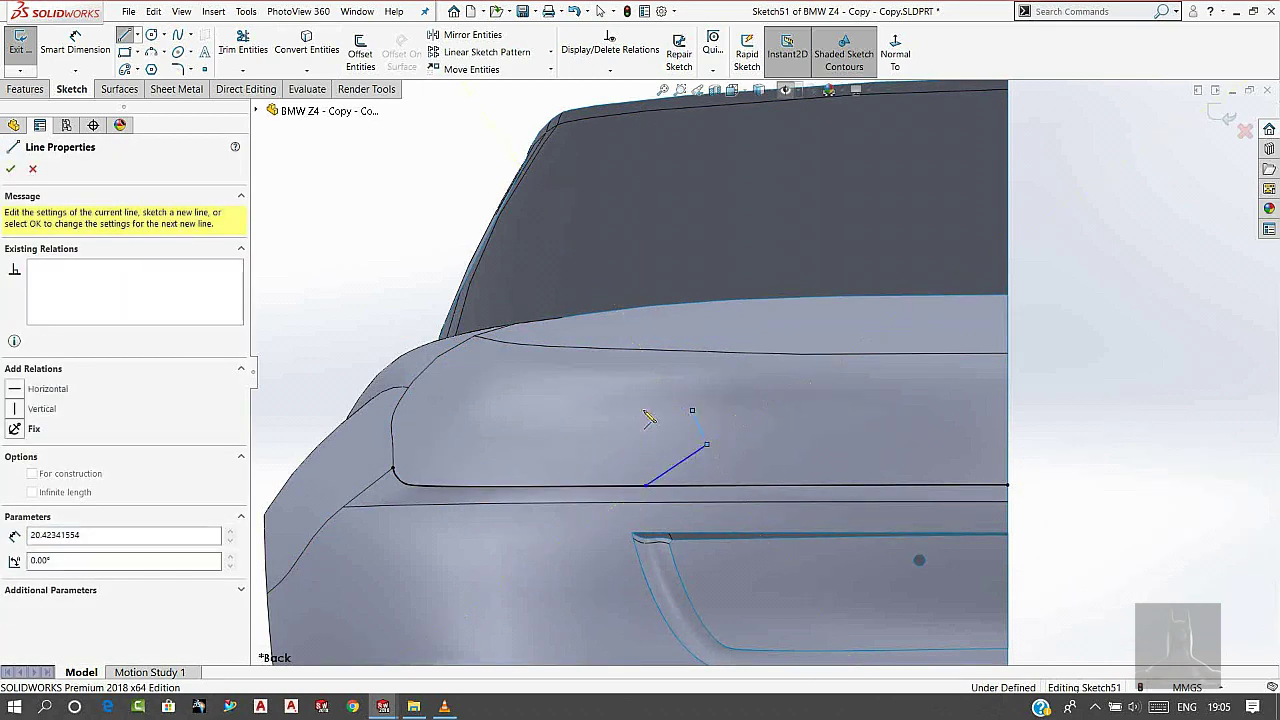
pyautogui.click(692, 410)
pyautogui.click(500, 404)
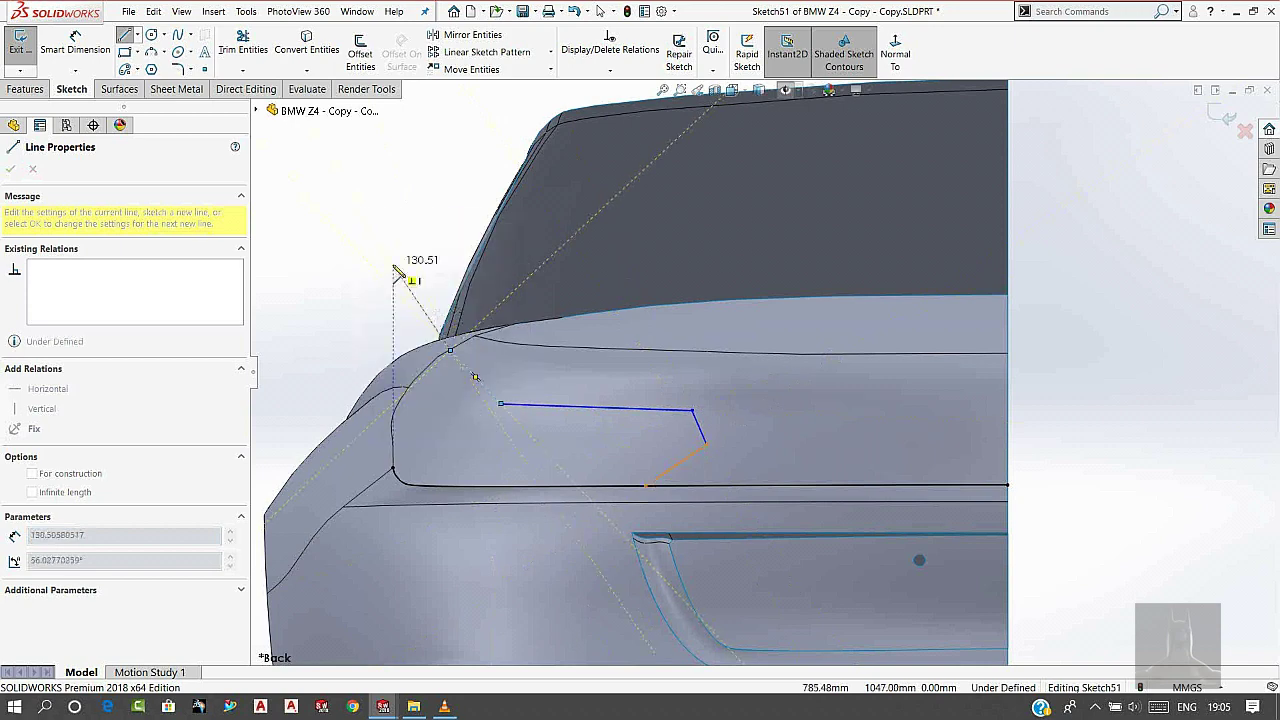
pyautogui.click(450, 350)
pyautogui.press('Escape')
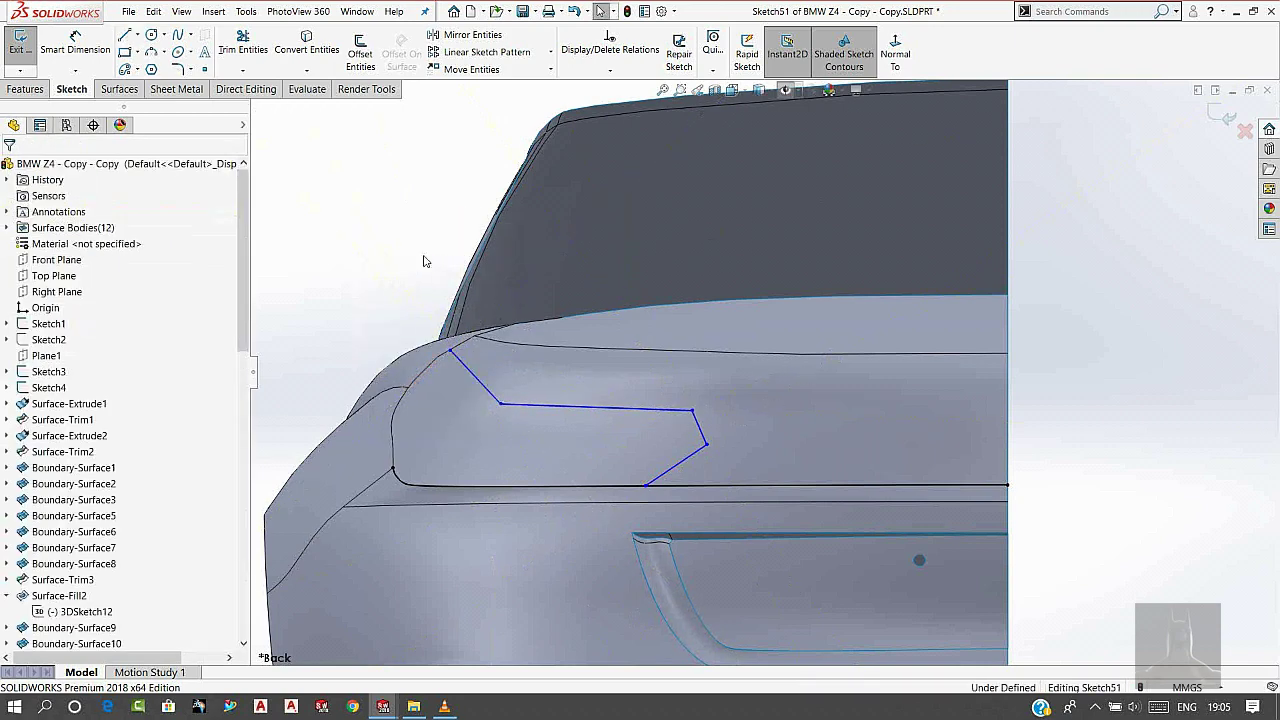
# - Add a spline closing the outline's left side and bend it into a leftward curve
pyautogui.click(174, 36)
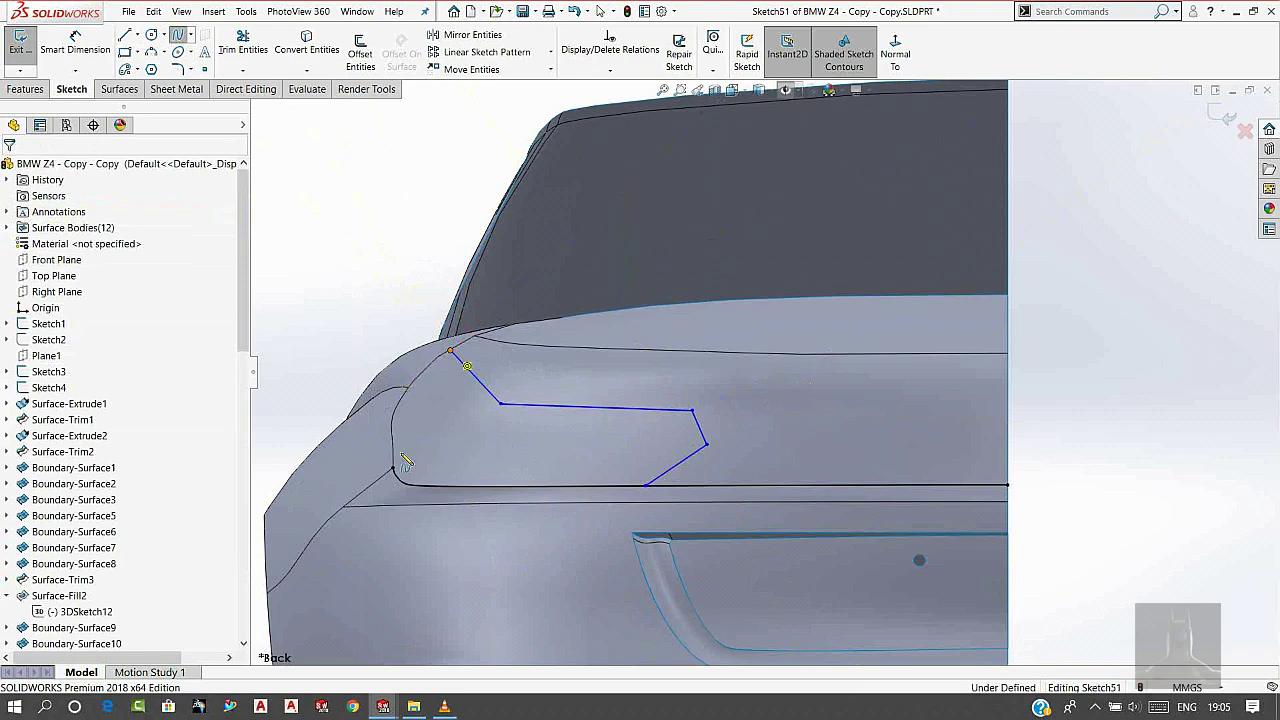
pyautogui.click(452, 352)
pyautogui.click(393, 468)
pyautogui.rightClick(398, 280)
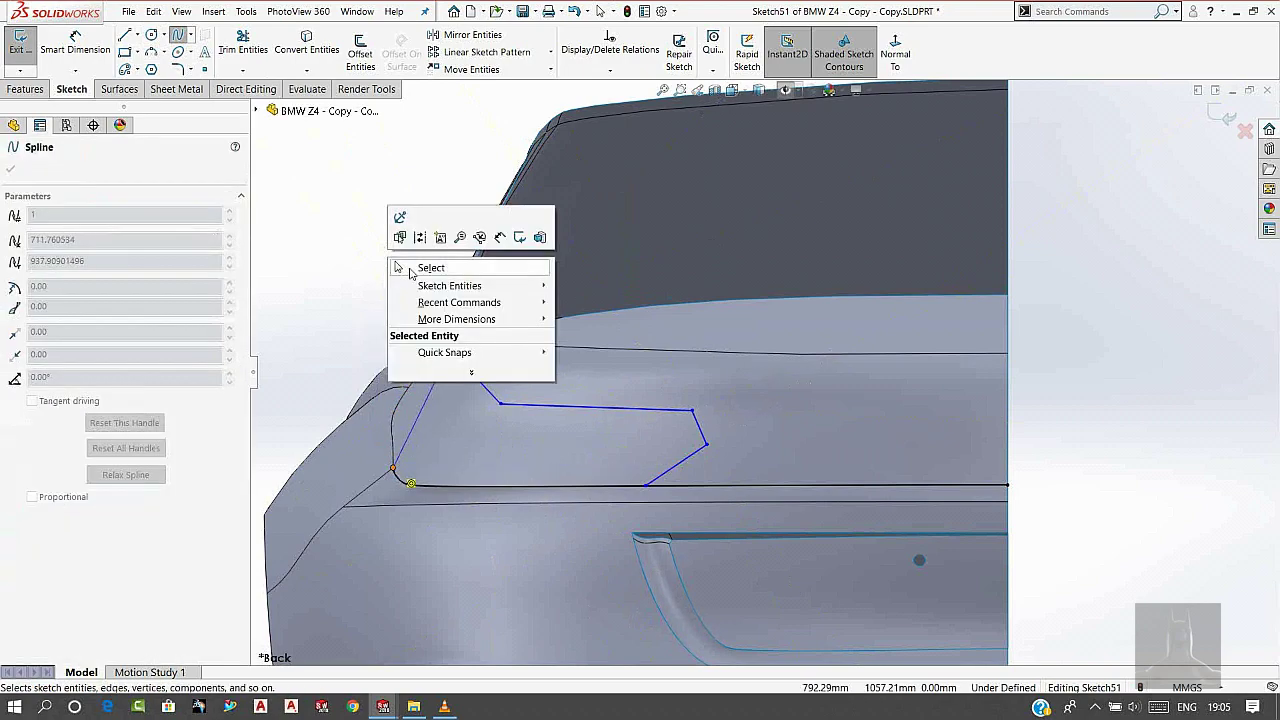
pyautogui.click(423, 266)
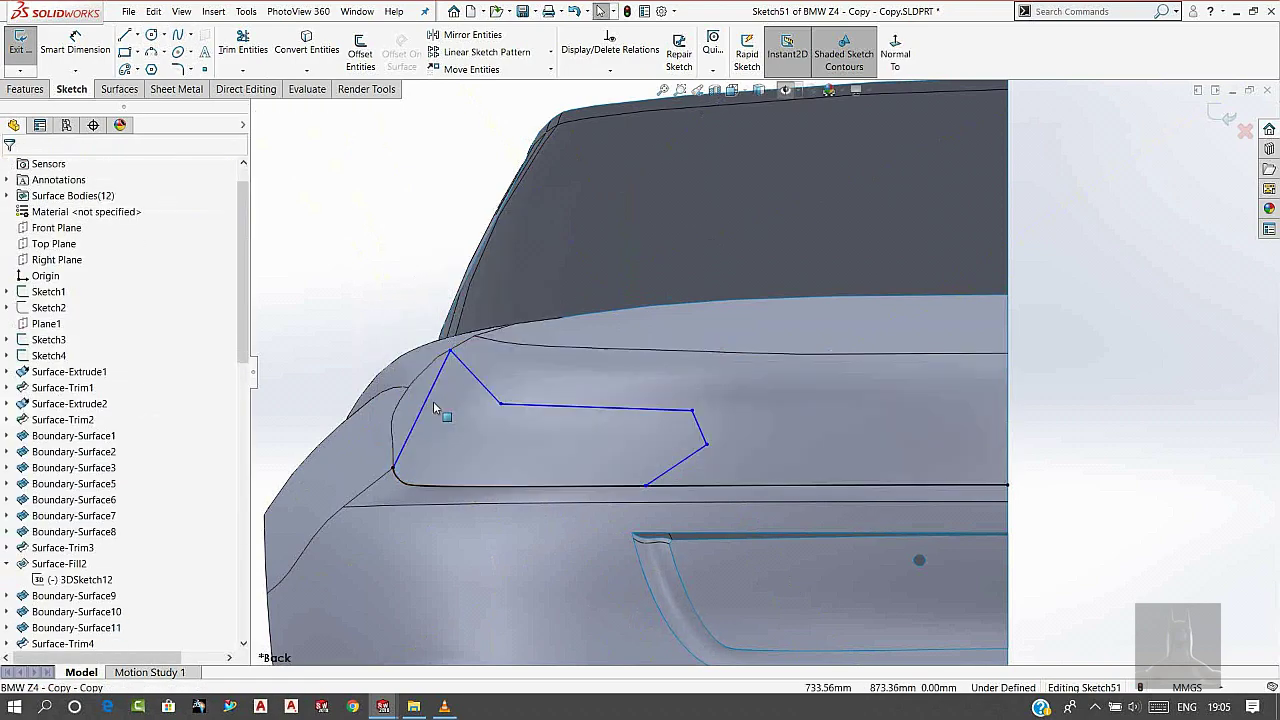
pyautogui.click(429, 403)
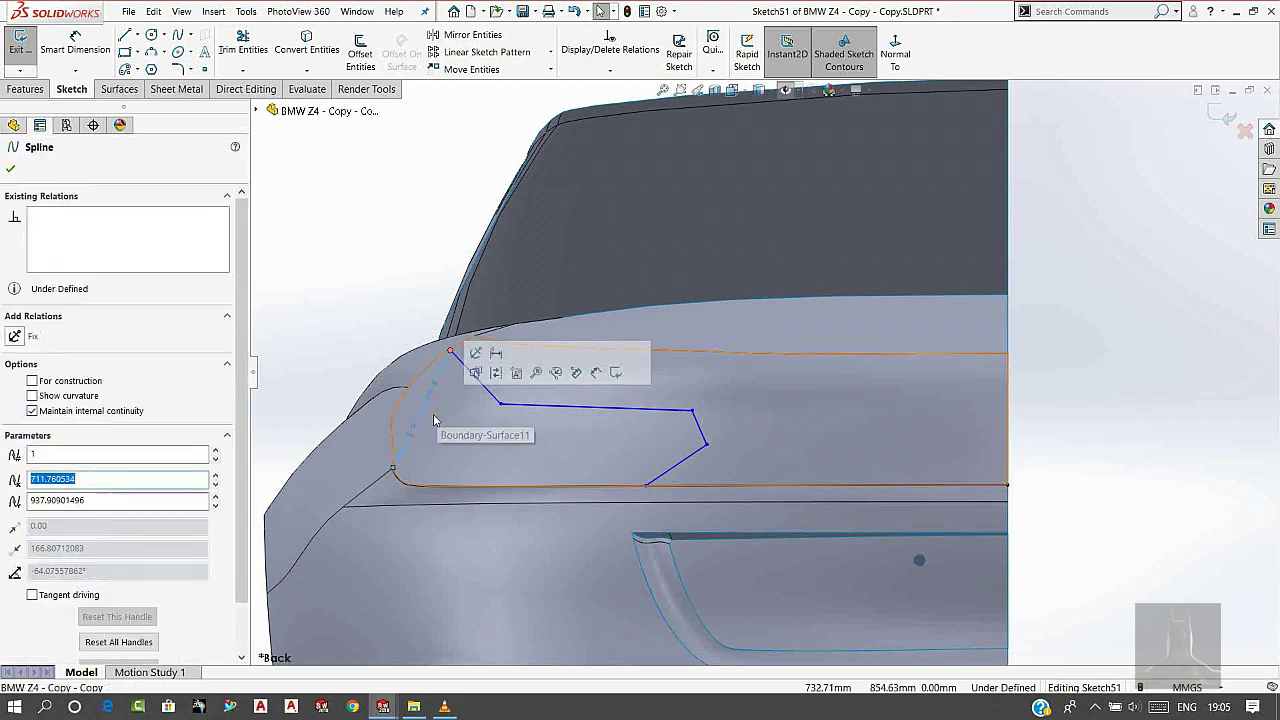
pyautogui.moveTo(423, 399)
pyautogui.mouseDown()
pyautogui.moveTo(400, 383)
pyautogui.moveTo(390, 397)
pyautogui.mouseUp()
# - Adjust the outline's corner points and make the long top line Horizontal
pyautogui.scroll(-1, 569, 397)
pyautogui.scroll(-1, 503, 417)
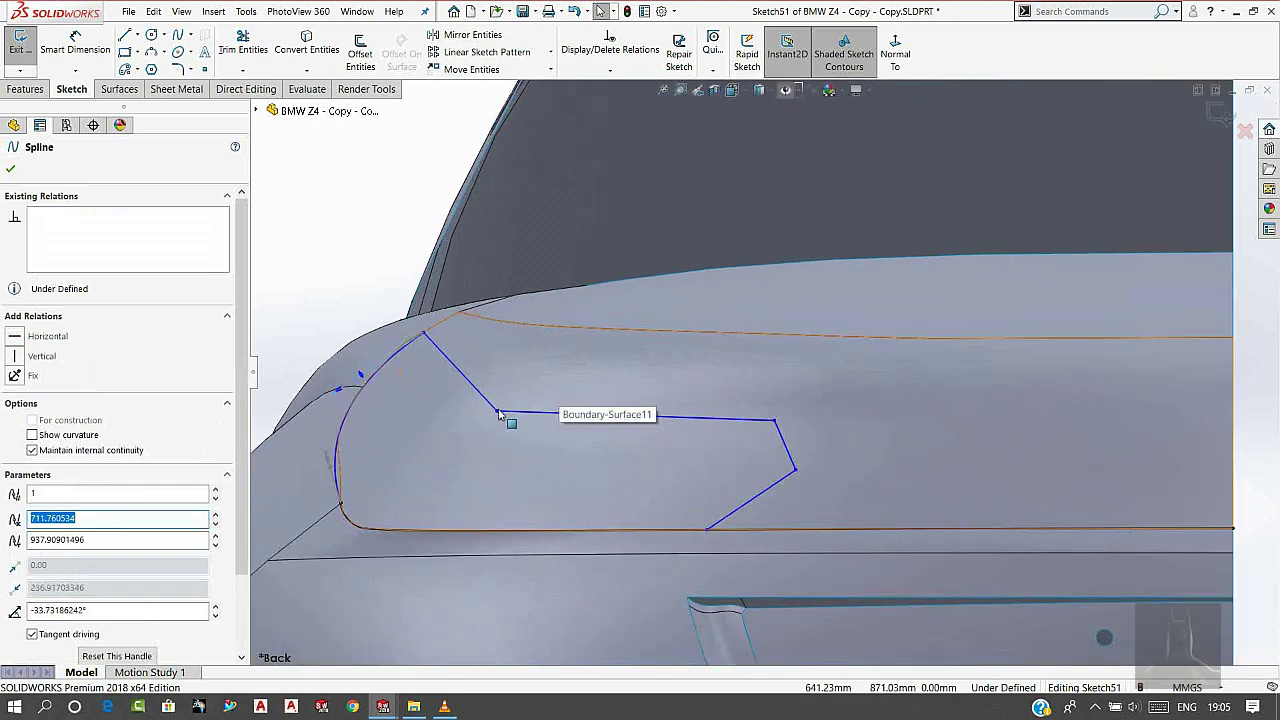
pyautogui.click(500, 392)
pyautogui.moveTo(500, 392); pyautogui.dragTo(489, 388)
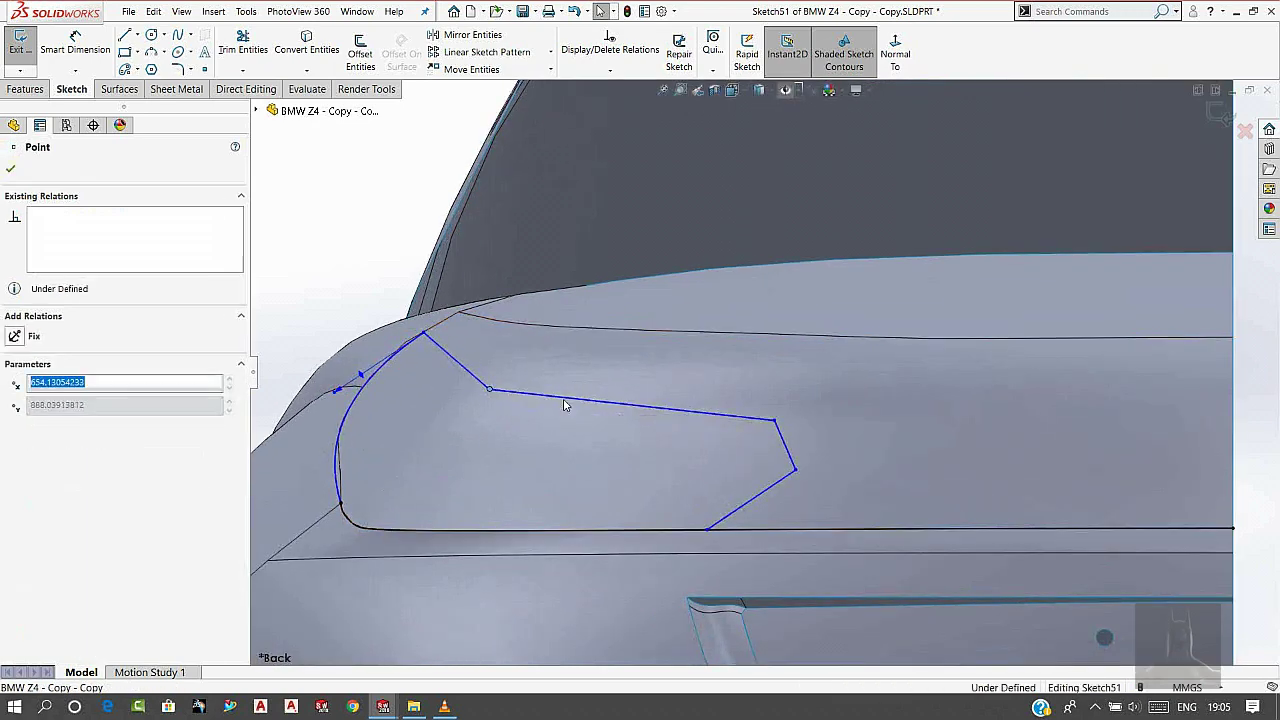
pyautogui.moveTo(774, 416); pyautogui.dragTo(769, 401)
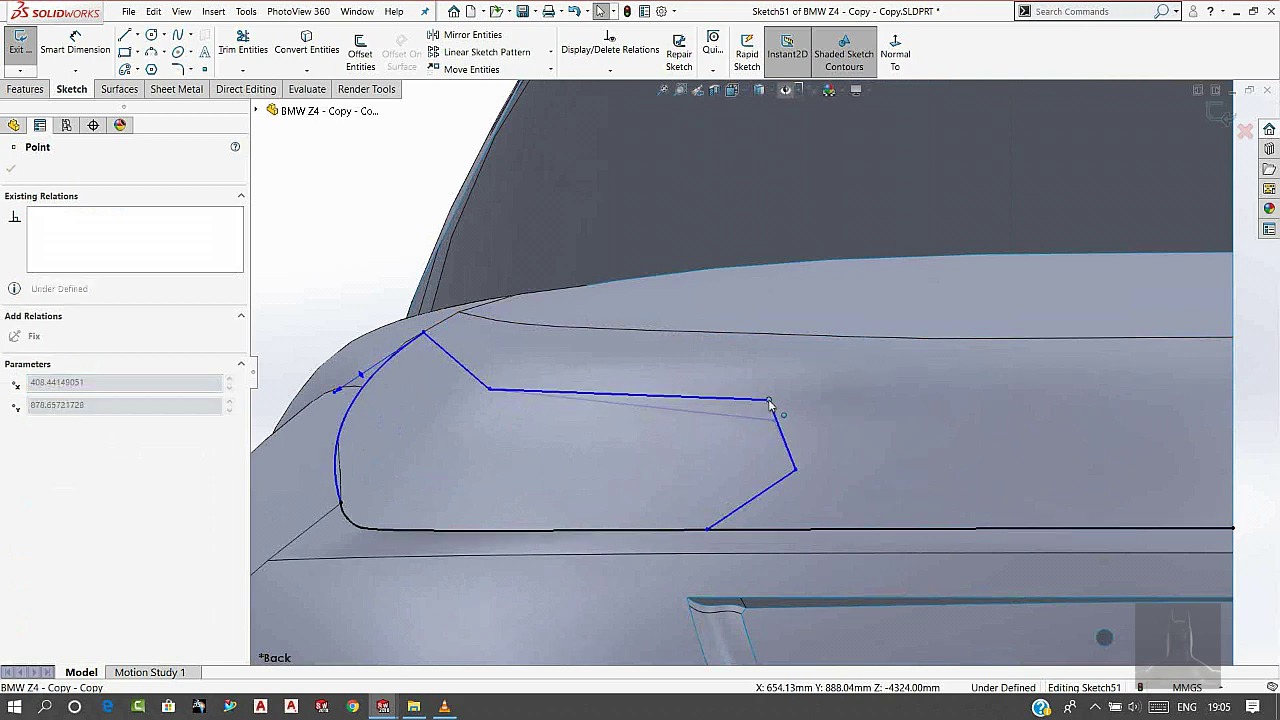
pyautogui.click(679, 395)
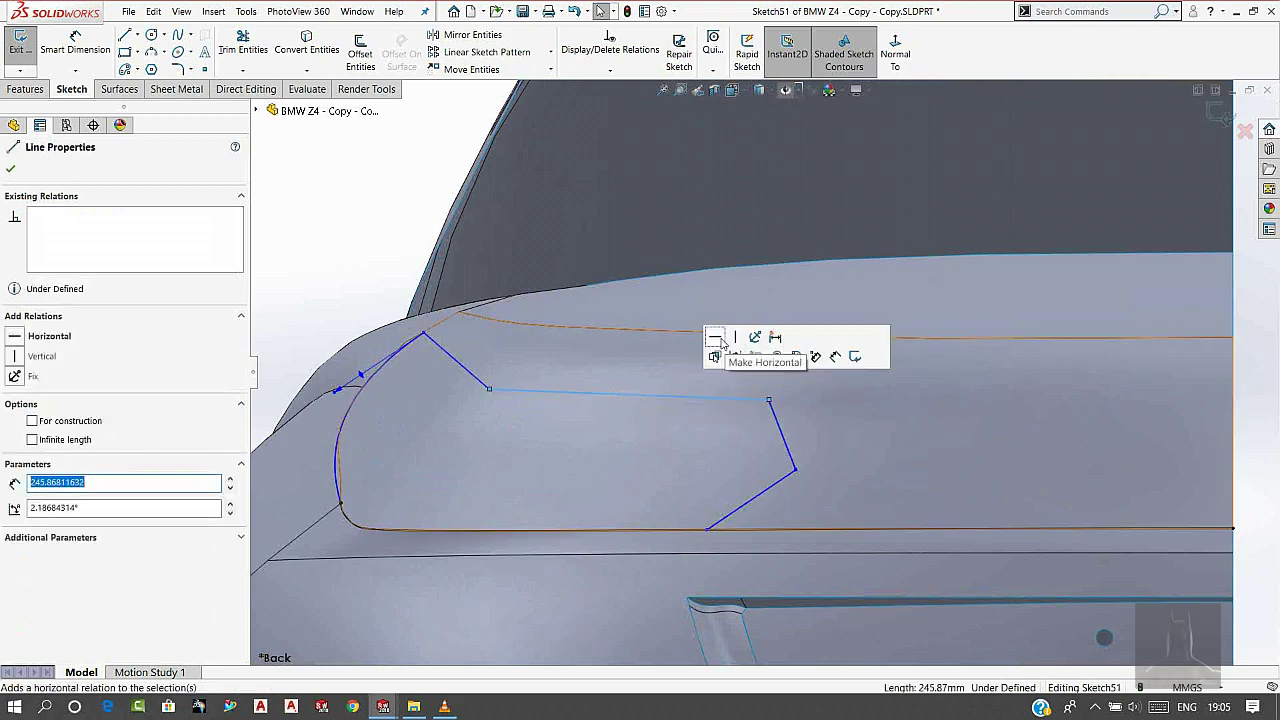
pyautogui.click(714, 337)
pyautogui.click(798, 459)
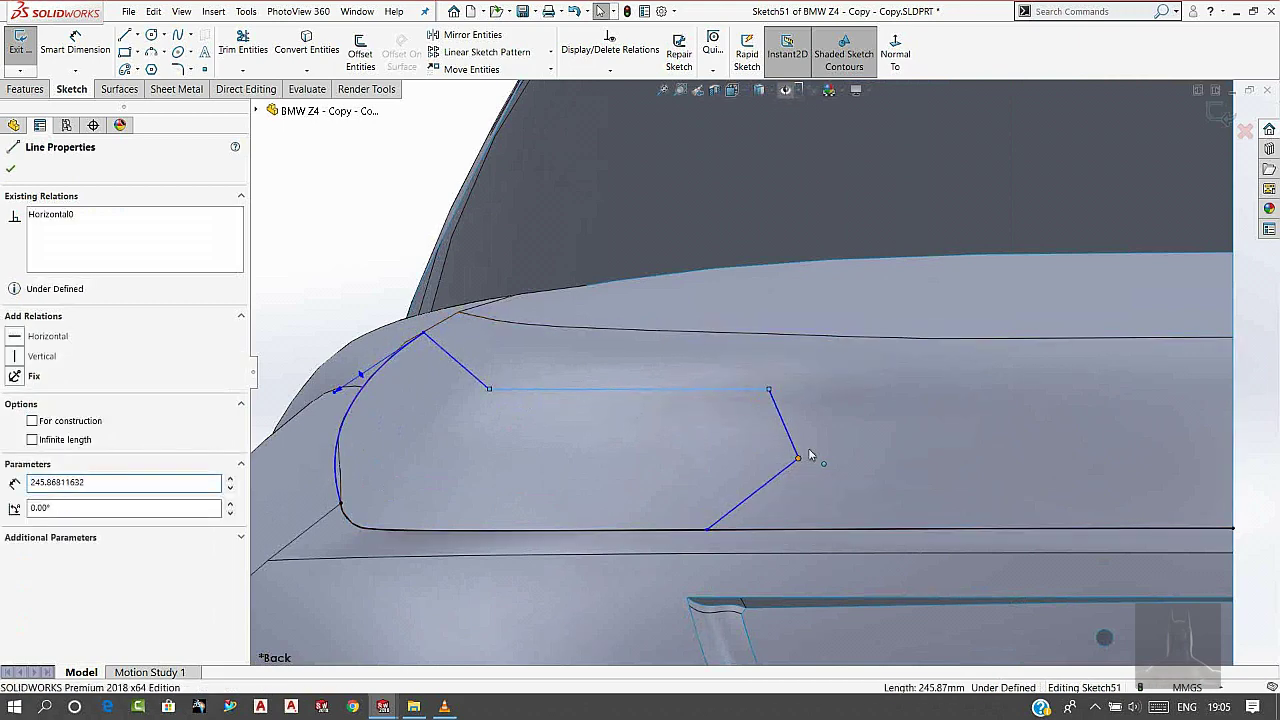
pyautogui.moveTo(797, 459); pyautogui.dragTo(811, 447)
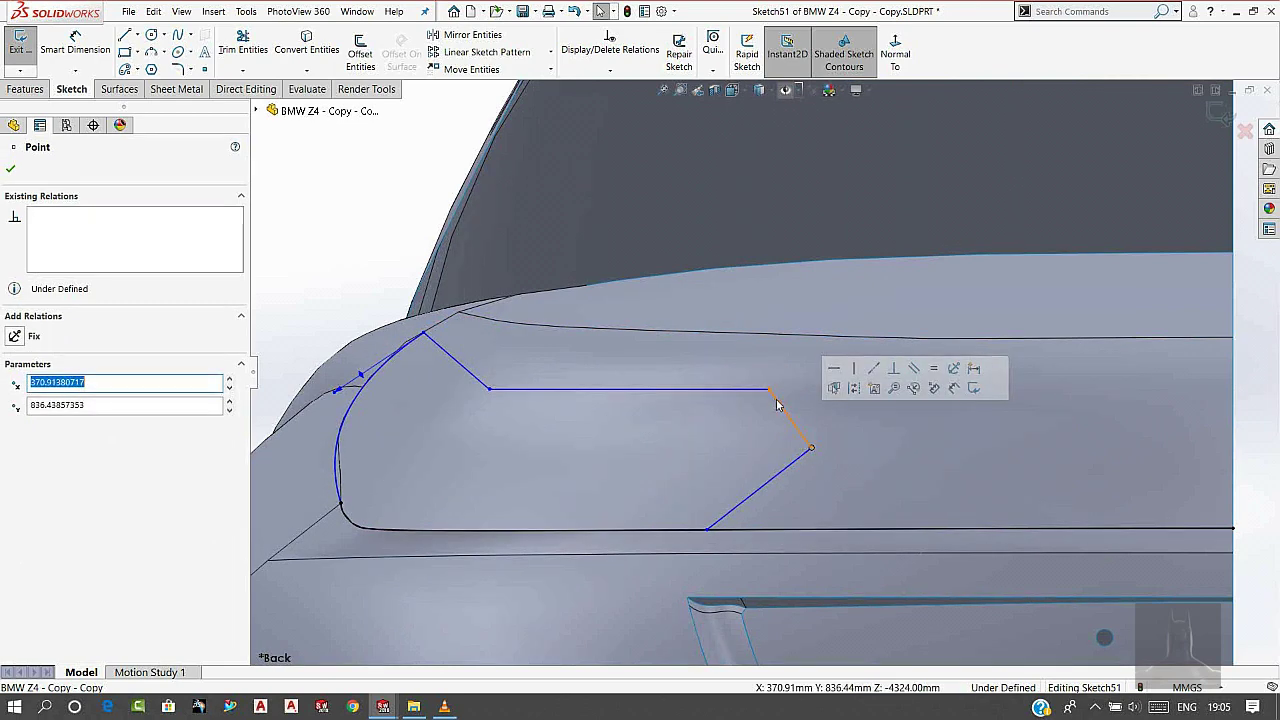
pyautogui.press('Escape')
pyautogui.scroll(-1, 469, 335)
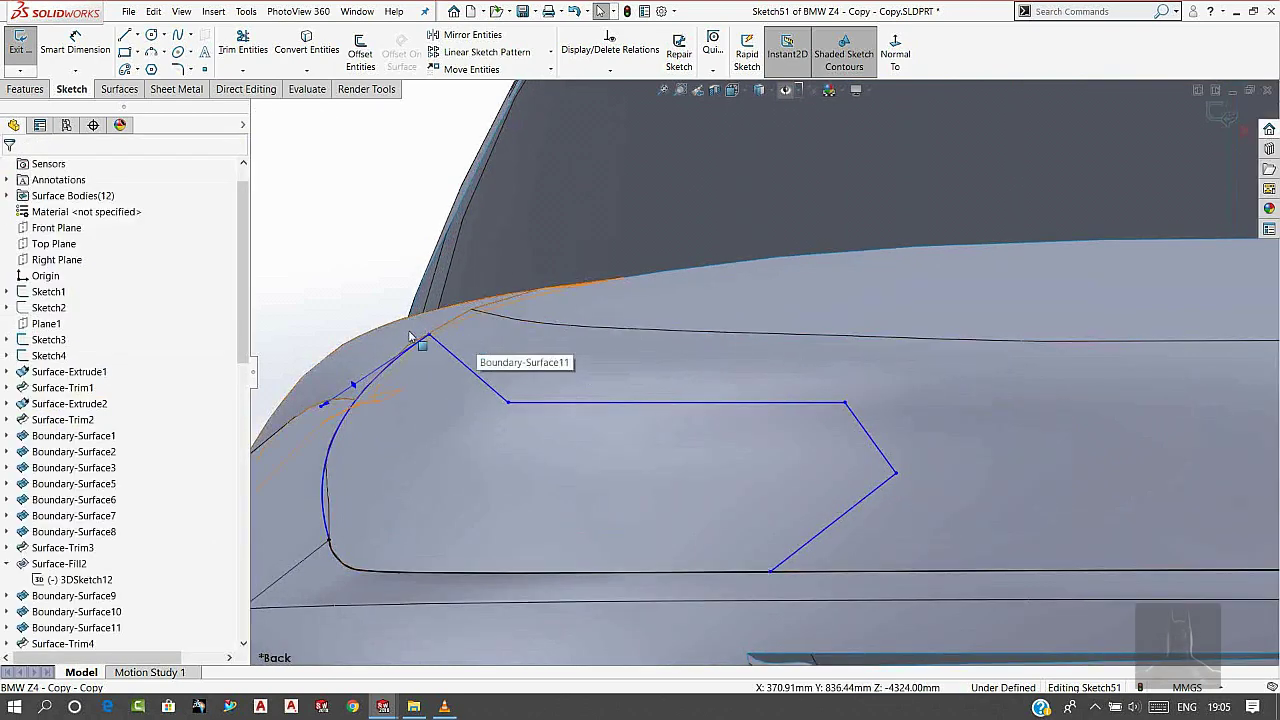
# - Apply 20 mm sketch fillets to the upper-right, right, top-left and top corners of Sketch51
pyautogui.click(176, 70)
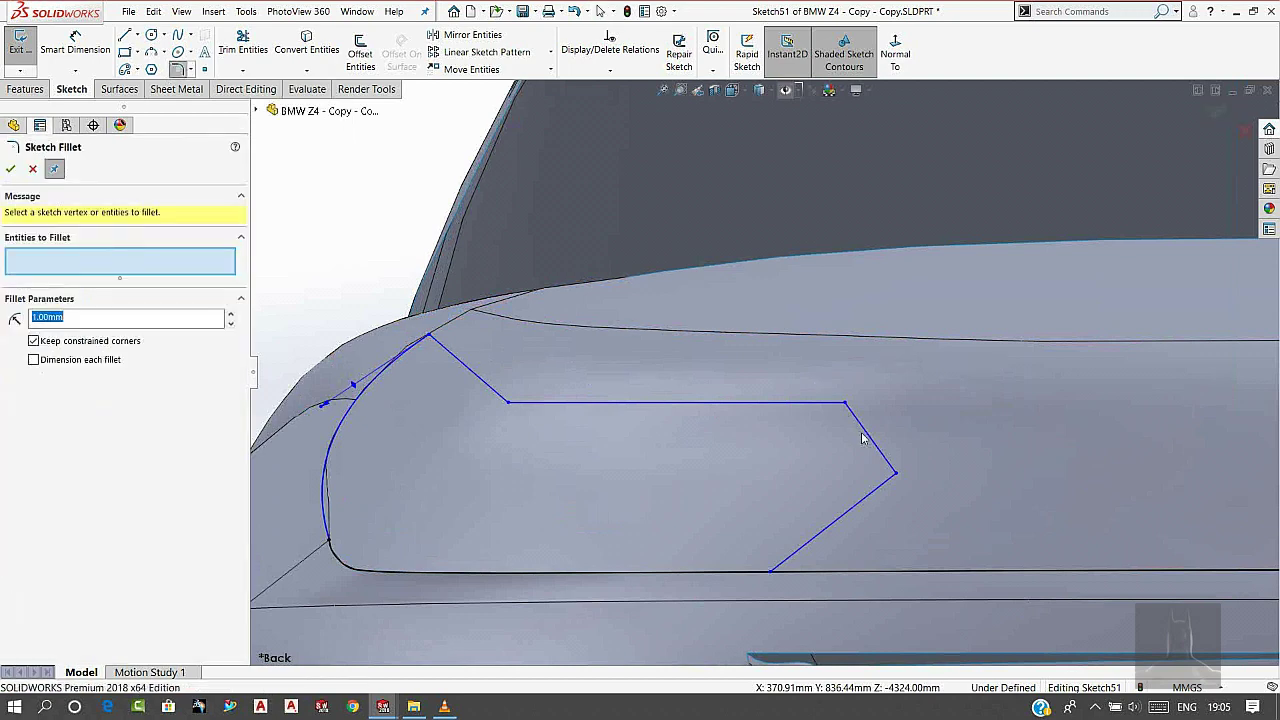
pyautogui.click(844, 403)
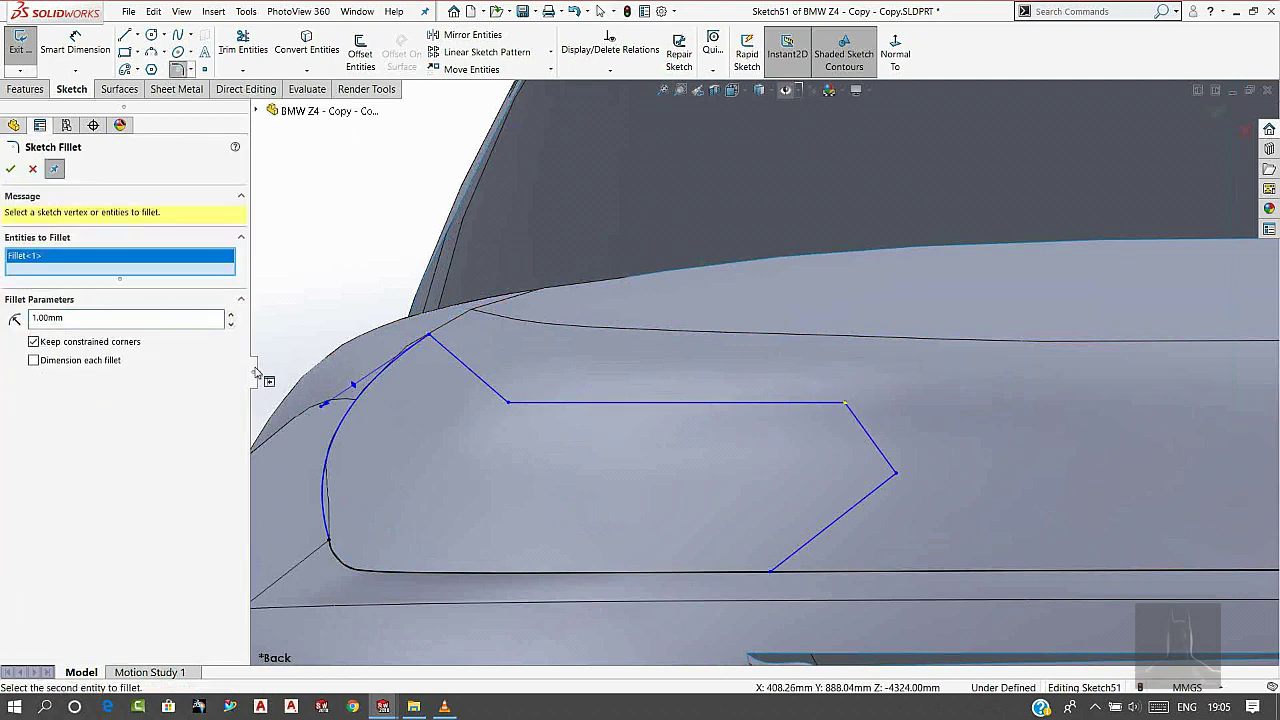
pyautogui.click(231, 315)
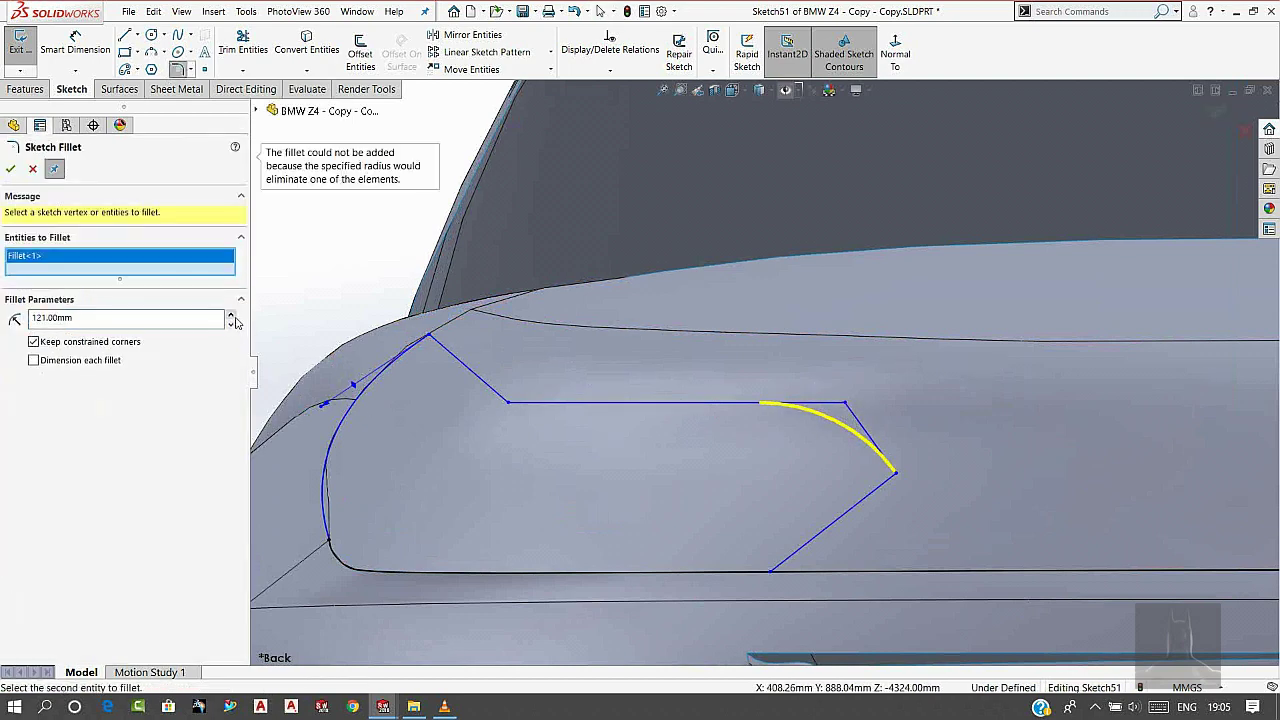
pyautogui.doubleClick(214, 322)
pyautogui.write('10')
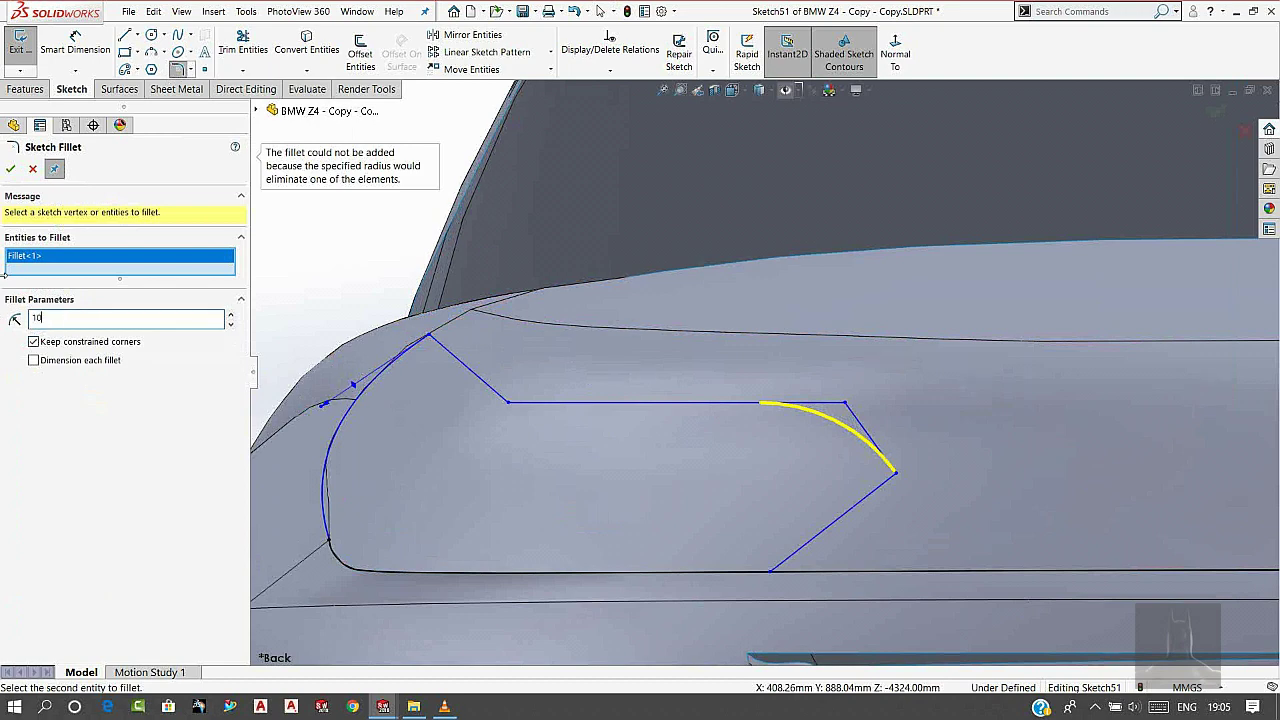
pyautogui.press('Return')
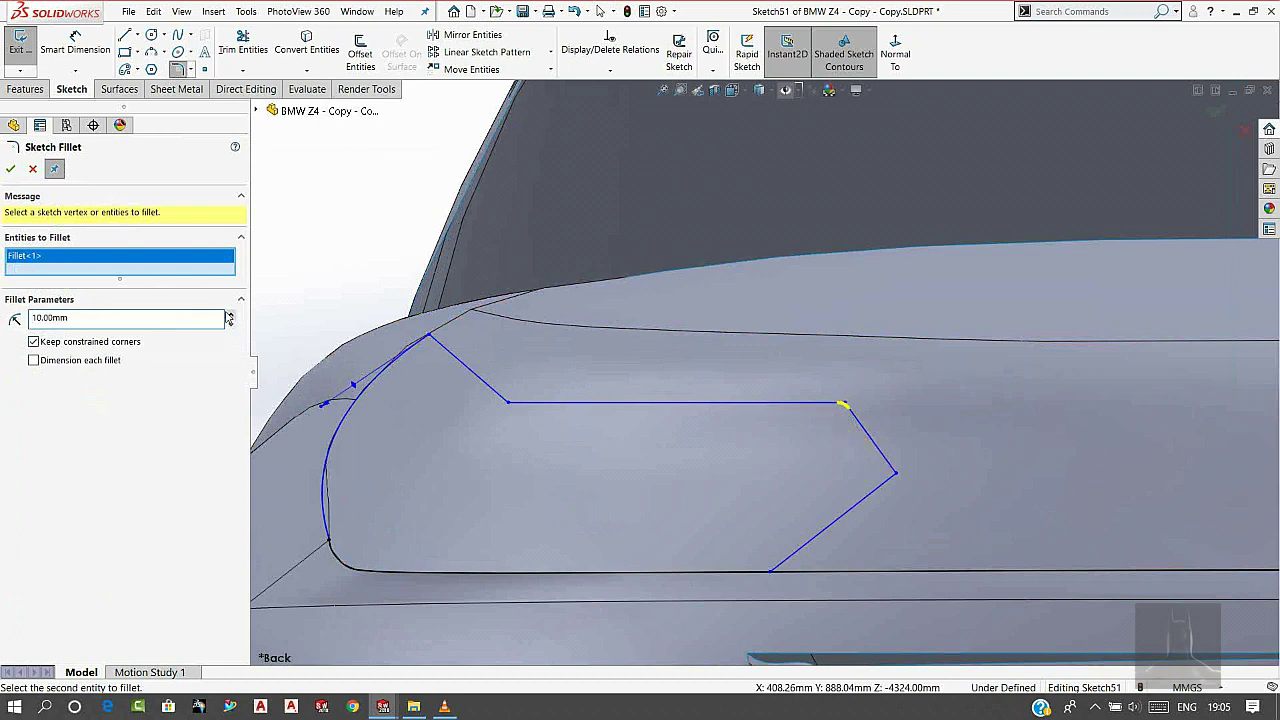
pyautogui.click(895, 476)
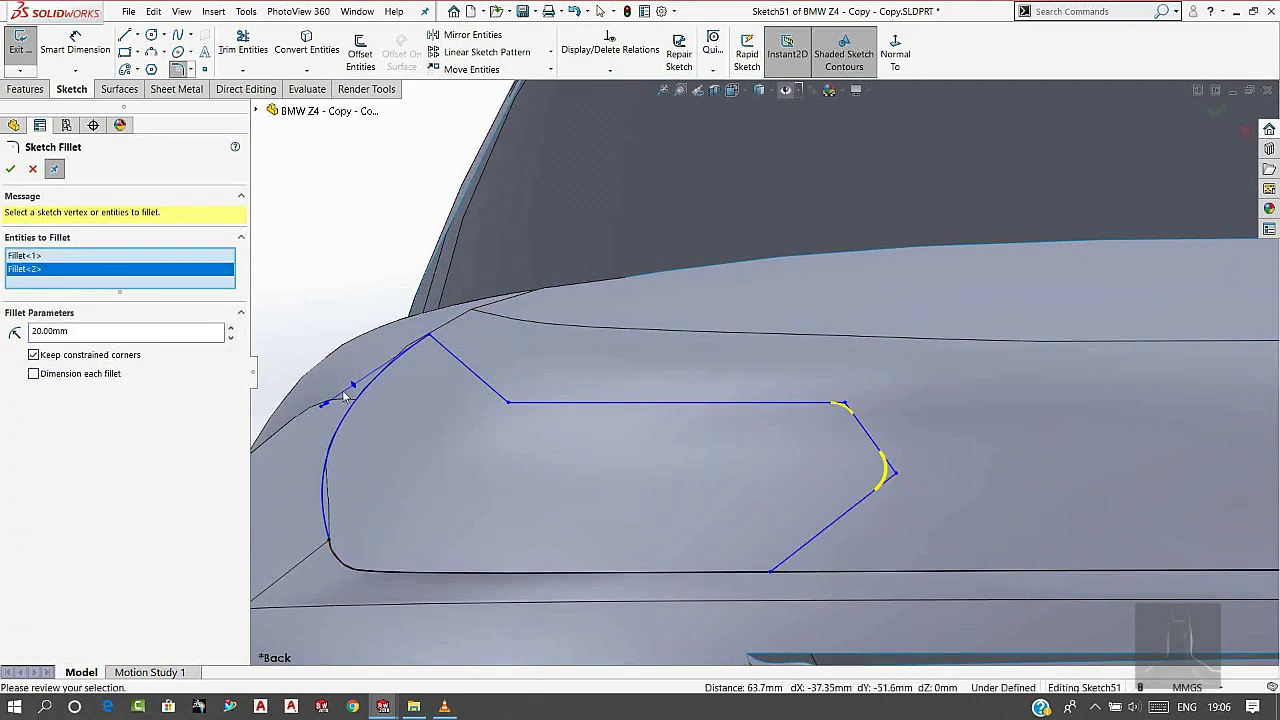
pyautogui.click(508, 404)
pyautogui.click(429, 336)
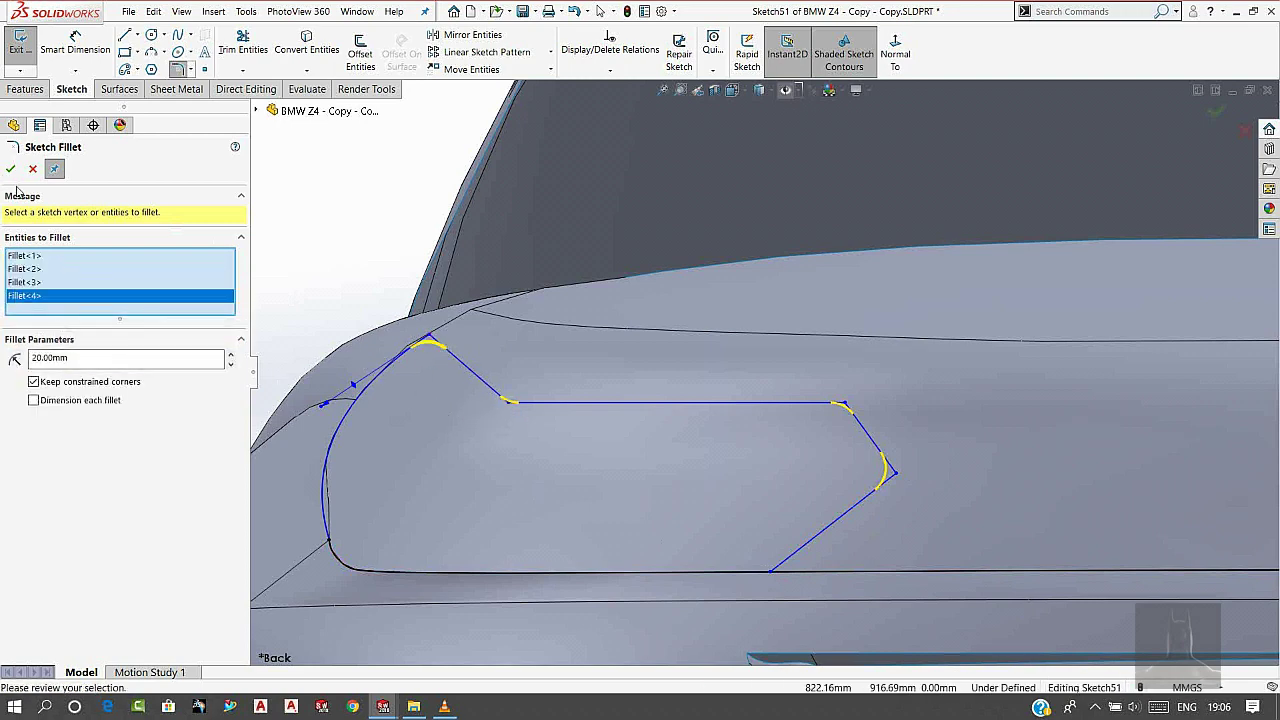
pyautogui.click(14, 171)
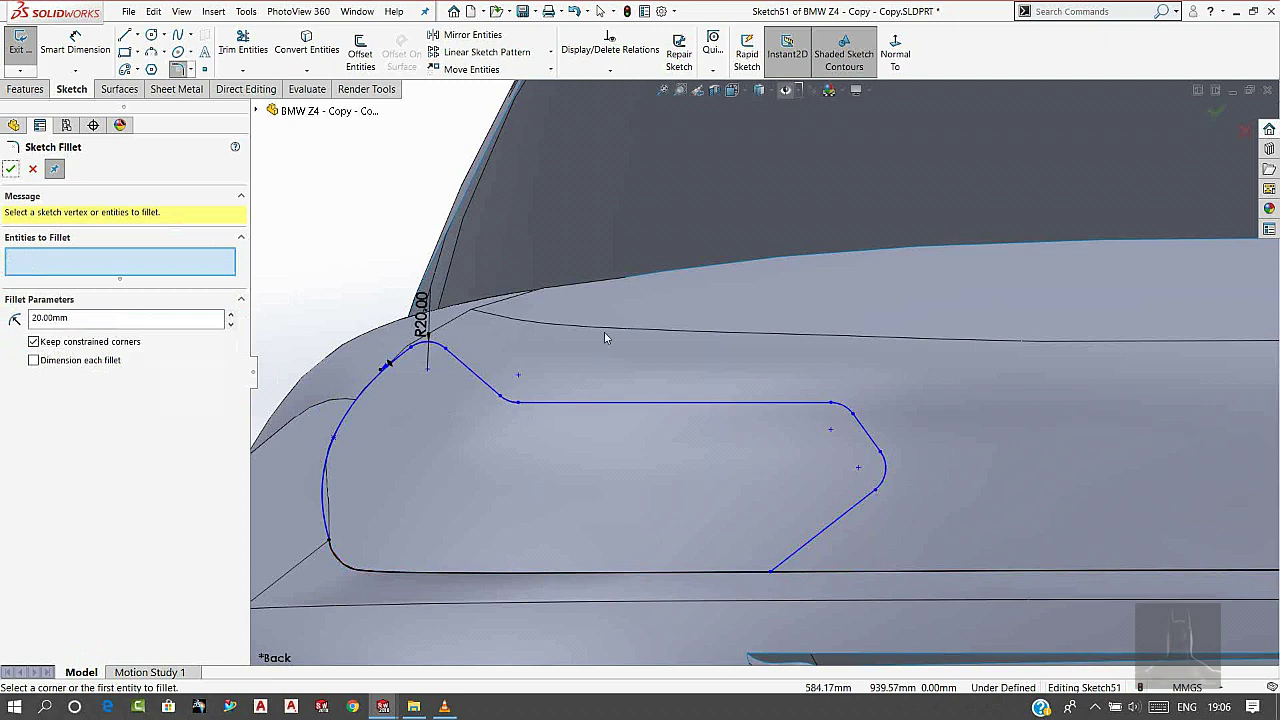
pyautogui.click(243, 44)
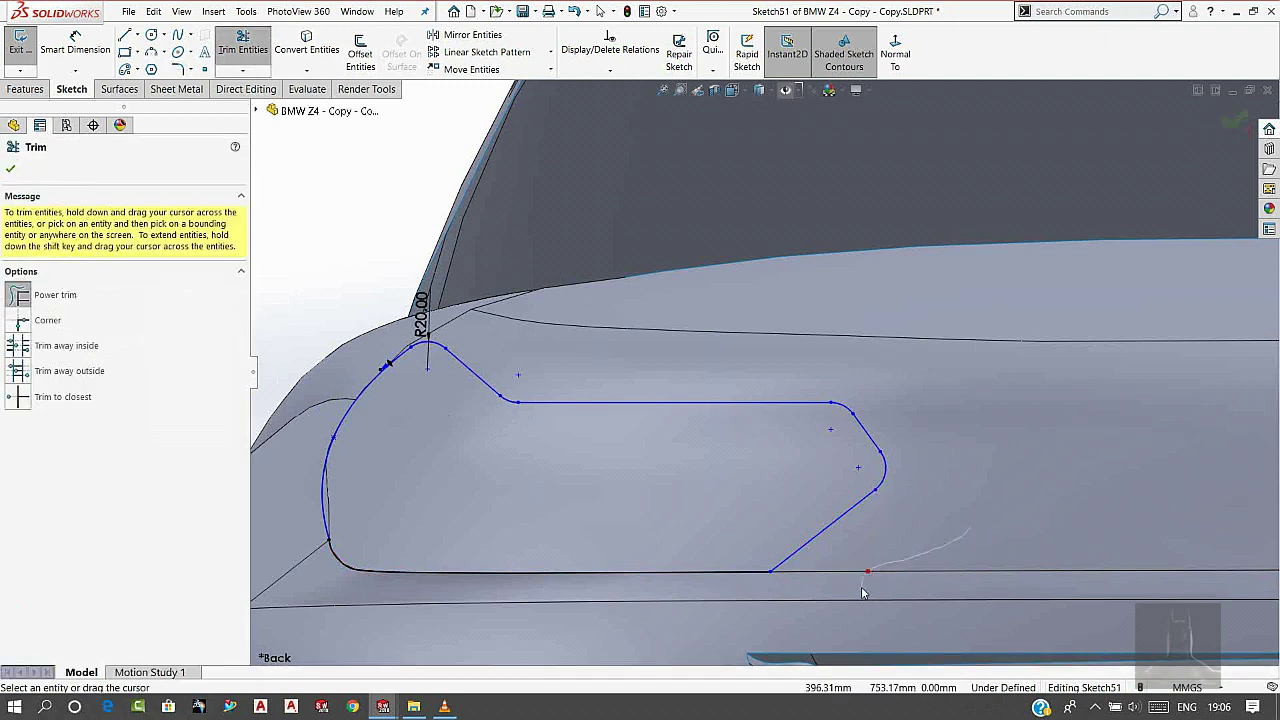
# - Trim the line beyond the lower-right corner and fillet that corner at 25 mm
pyautogui.moveTo(904, 566); pyautogui.dragTo(937, 503)
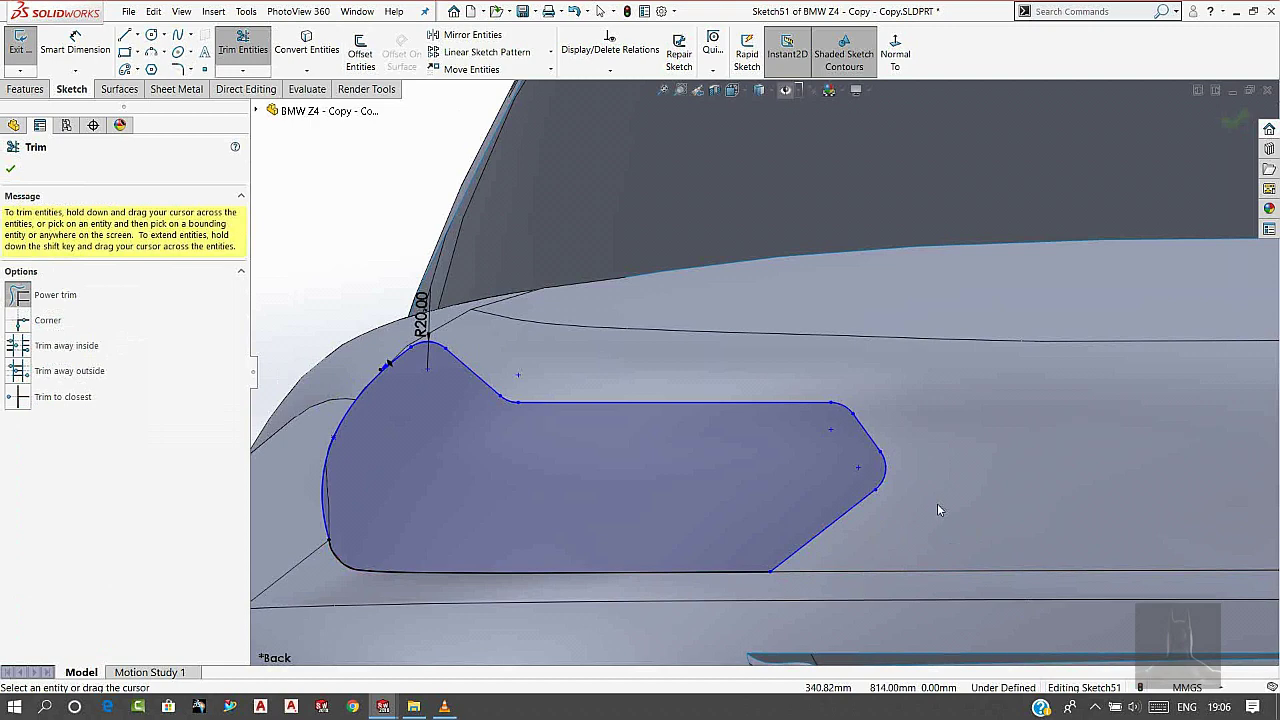
pyautogui.click(178, 69)
pyautogui.click(770, 572)
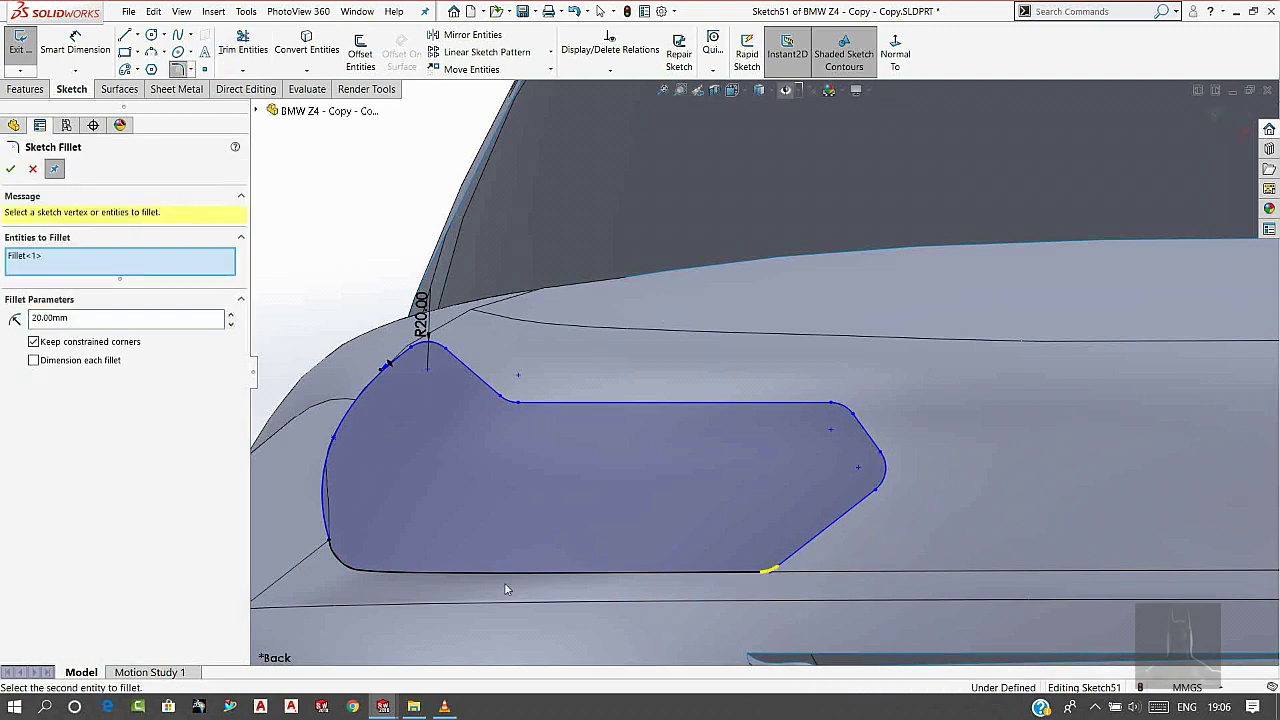
pyautogui.moveTo(140, 320); pyautogui.dragTo(5, 318)
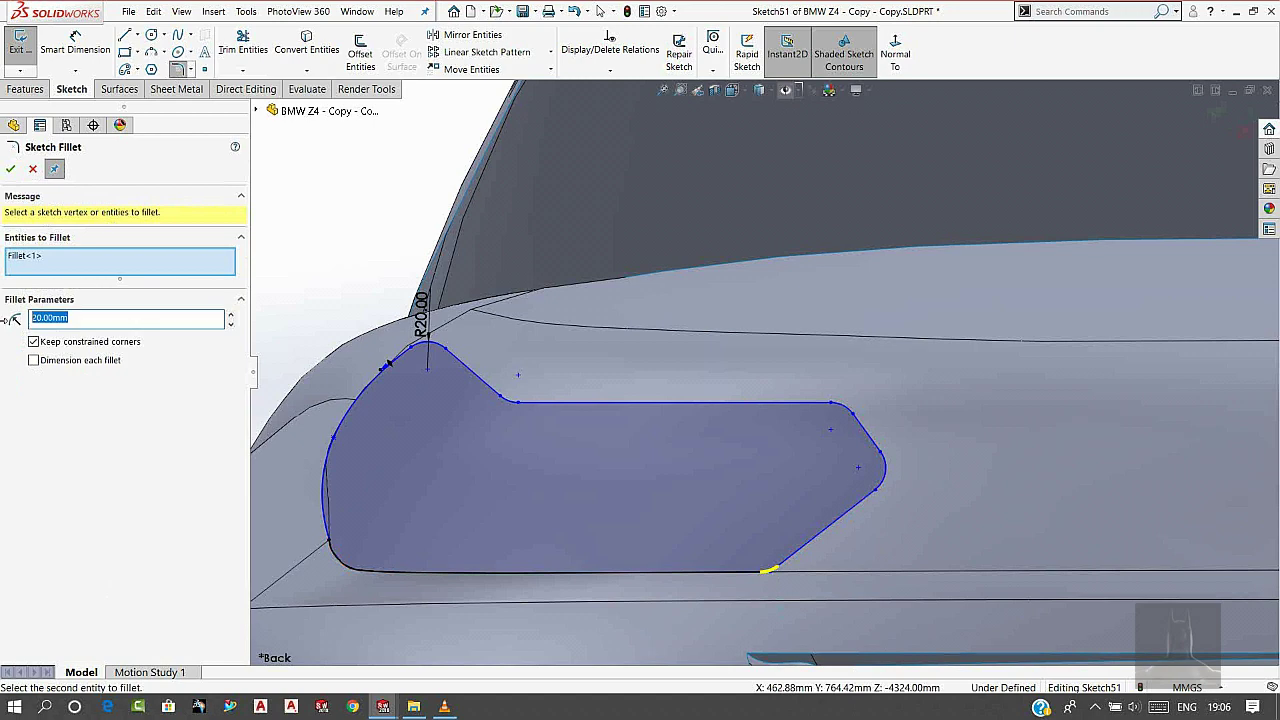
pyautogui.write('25')
pyautogui.press('Return')
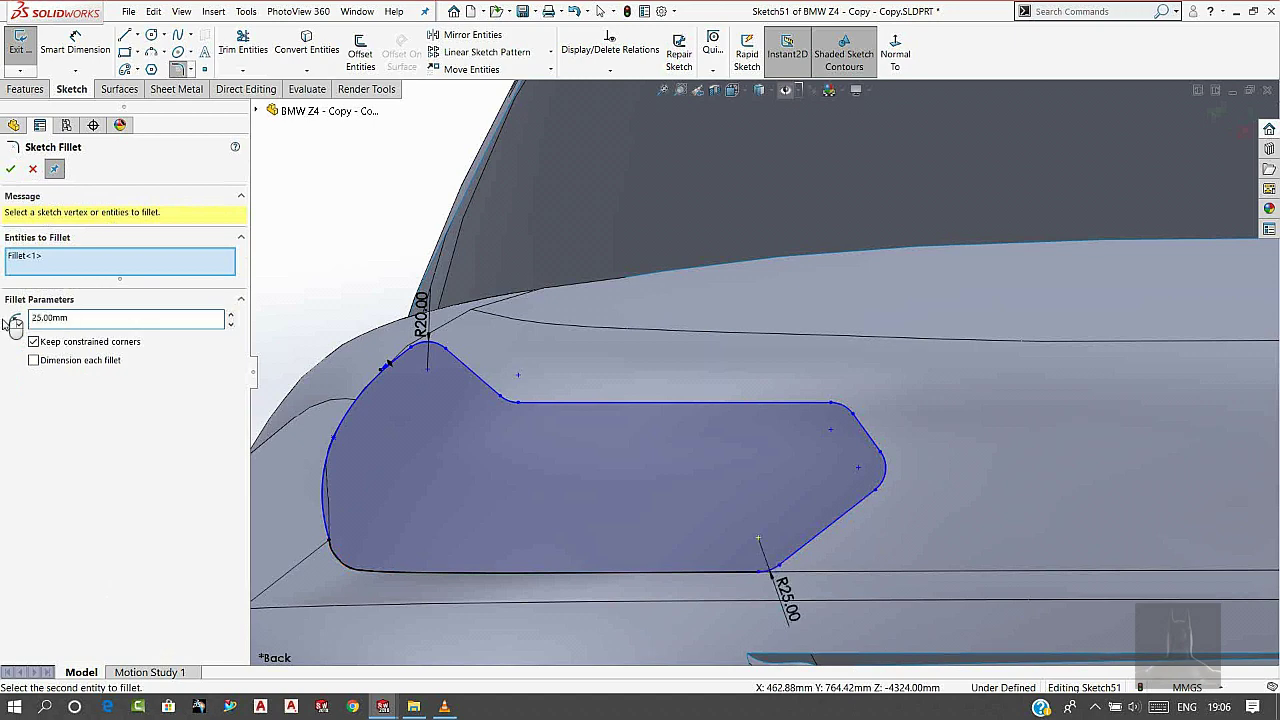
pyautogui.press('Escape')
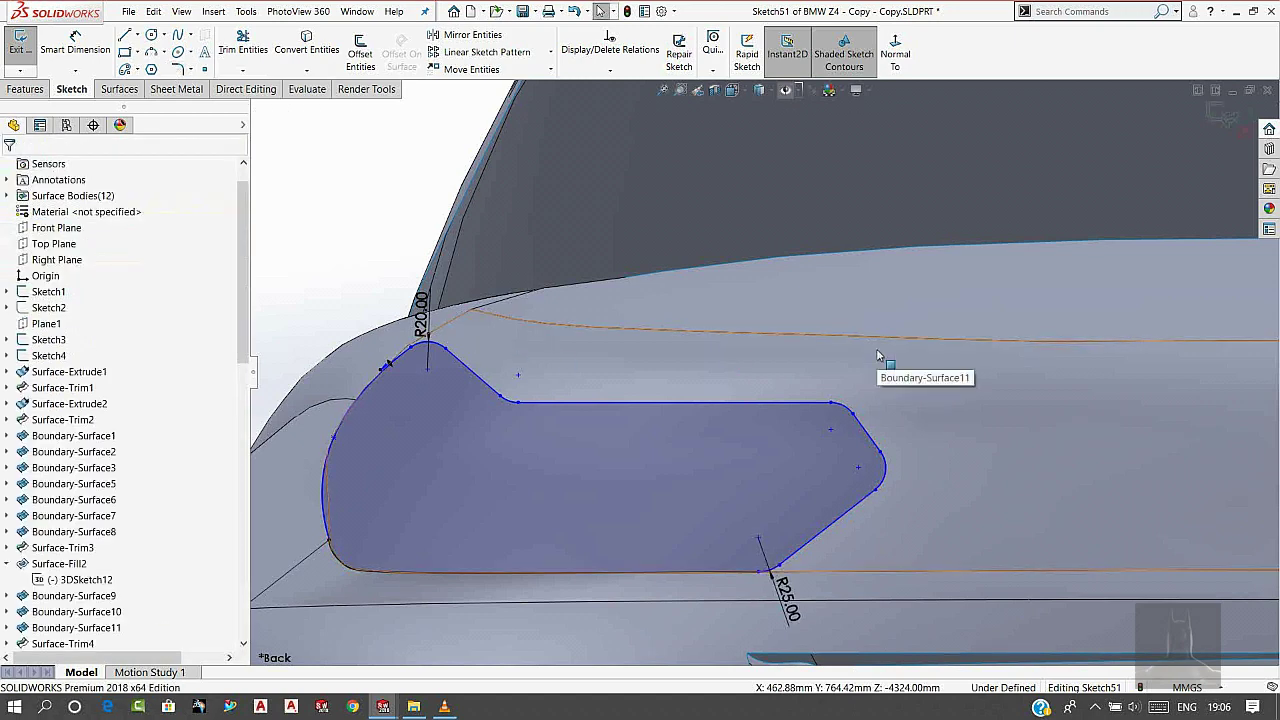
# - Nudge the outline's top line slightly down, lengthening it to about 225.5 mm
pyautogui.scroll(-2, 837, 475)
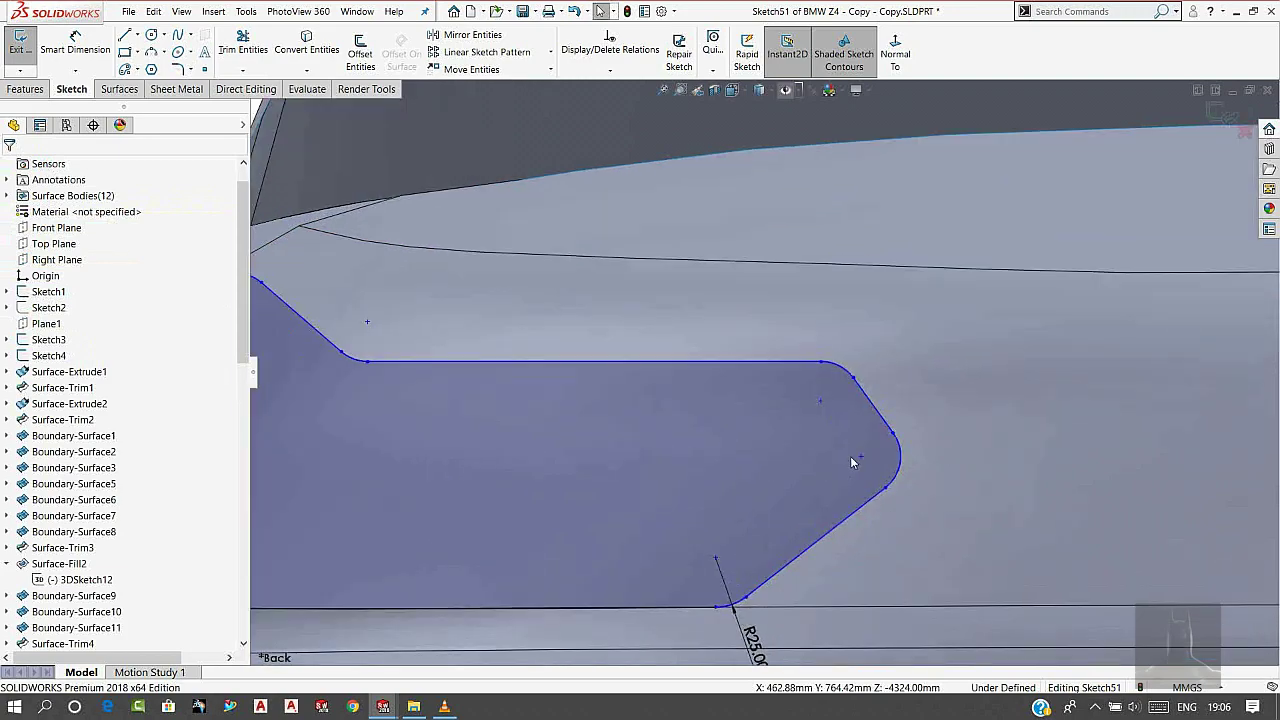
pyautogui.click(861, 458)
pyautogui.click(865, 481)
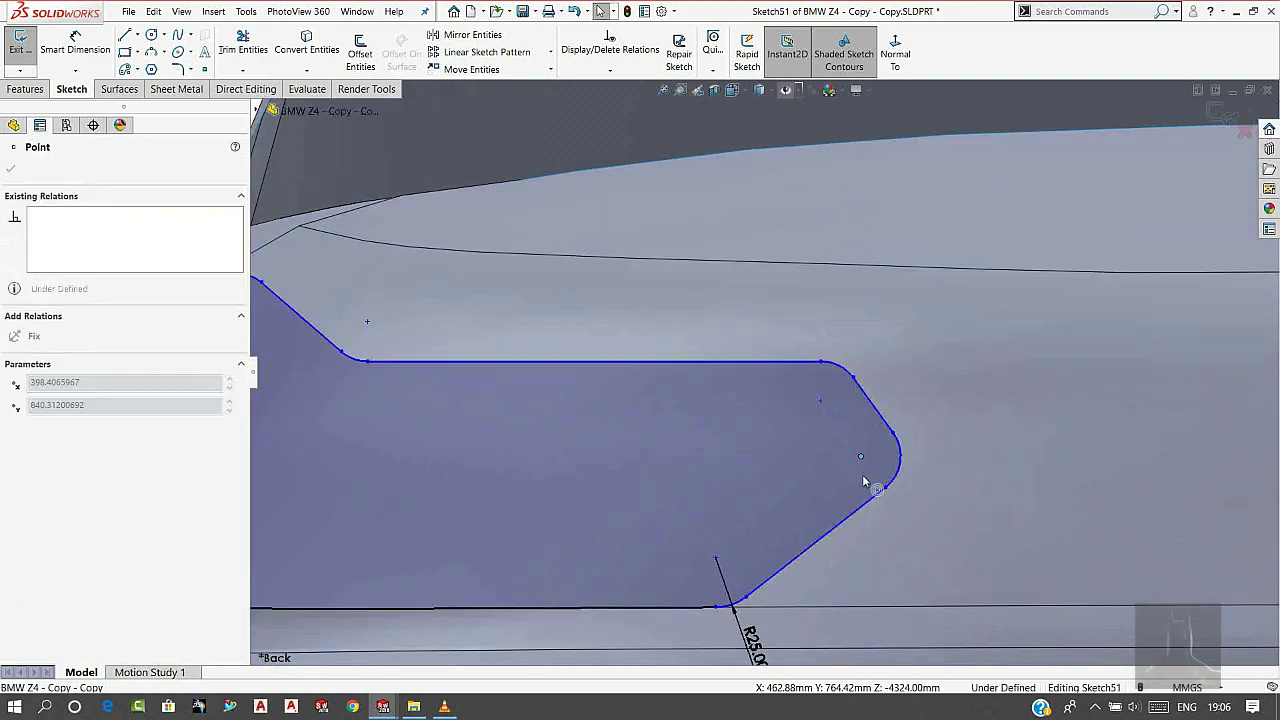
pyautogui.click(865, 490)
pyautogui.scroll(3, 862, 490)
pyautogui.press('Escape')
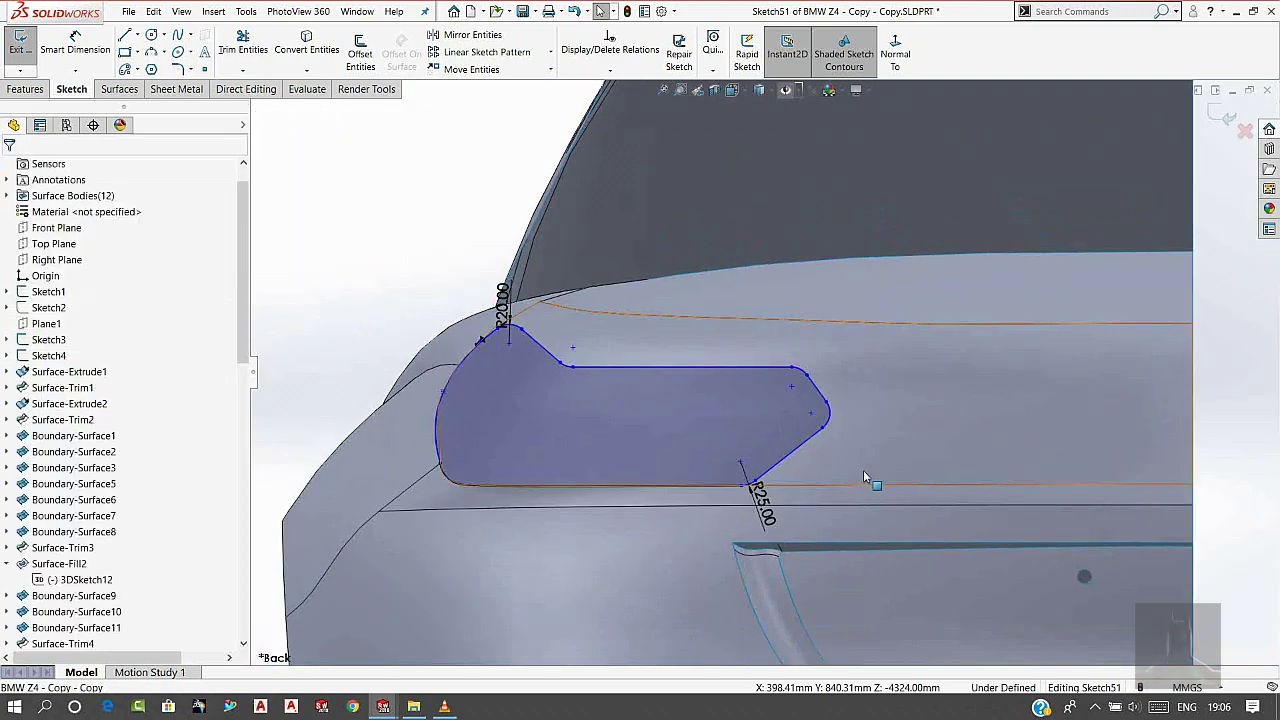
pyautogui.scroll(-2, 742, 385)
pyautogui.scroll(-2, 742, 385)
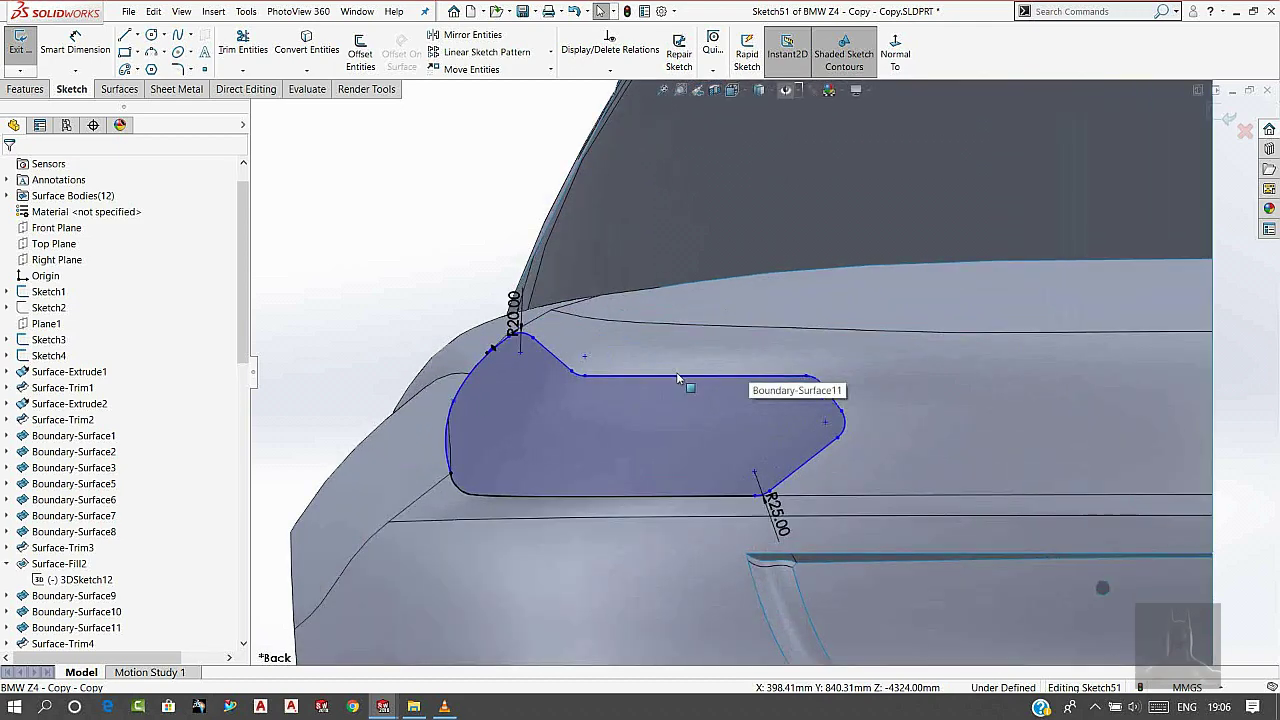
pyautogui.moveTo(676, 375); pyautogui.dragTo(686, 386)
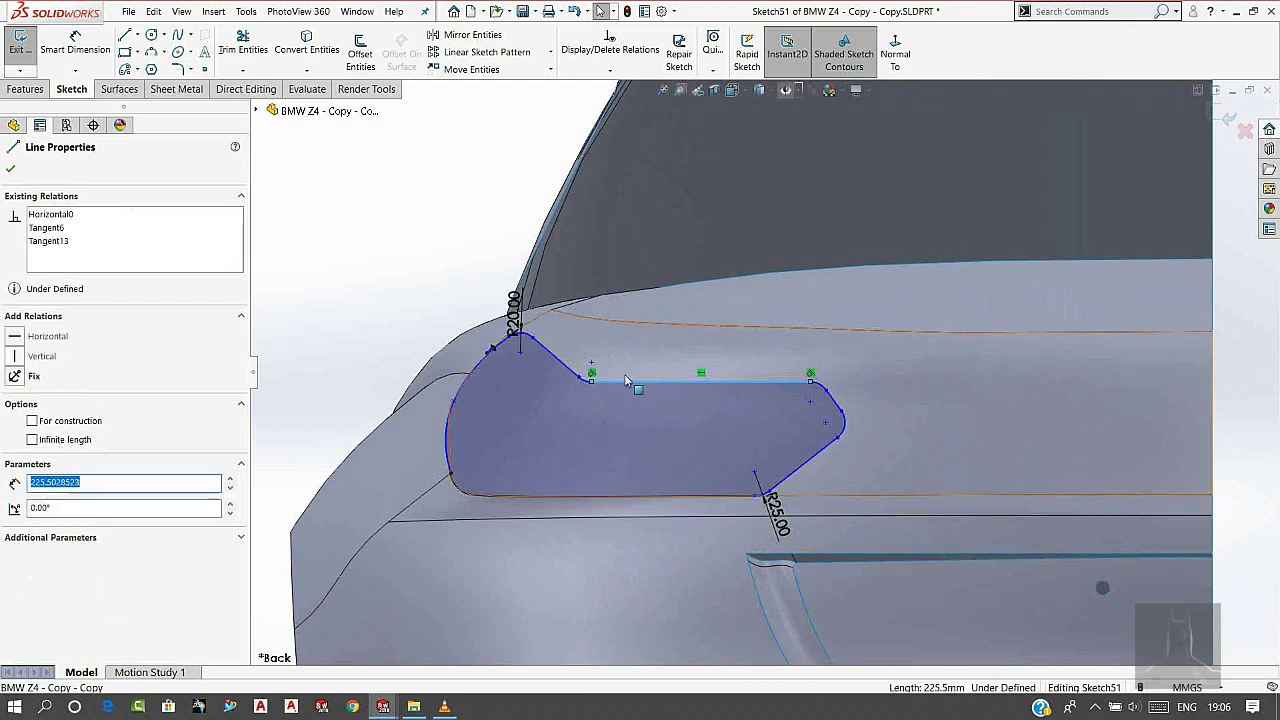
pyautogui.scroll(-2, 630, 378)
pyautogui.click(909, 412)
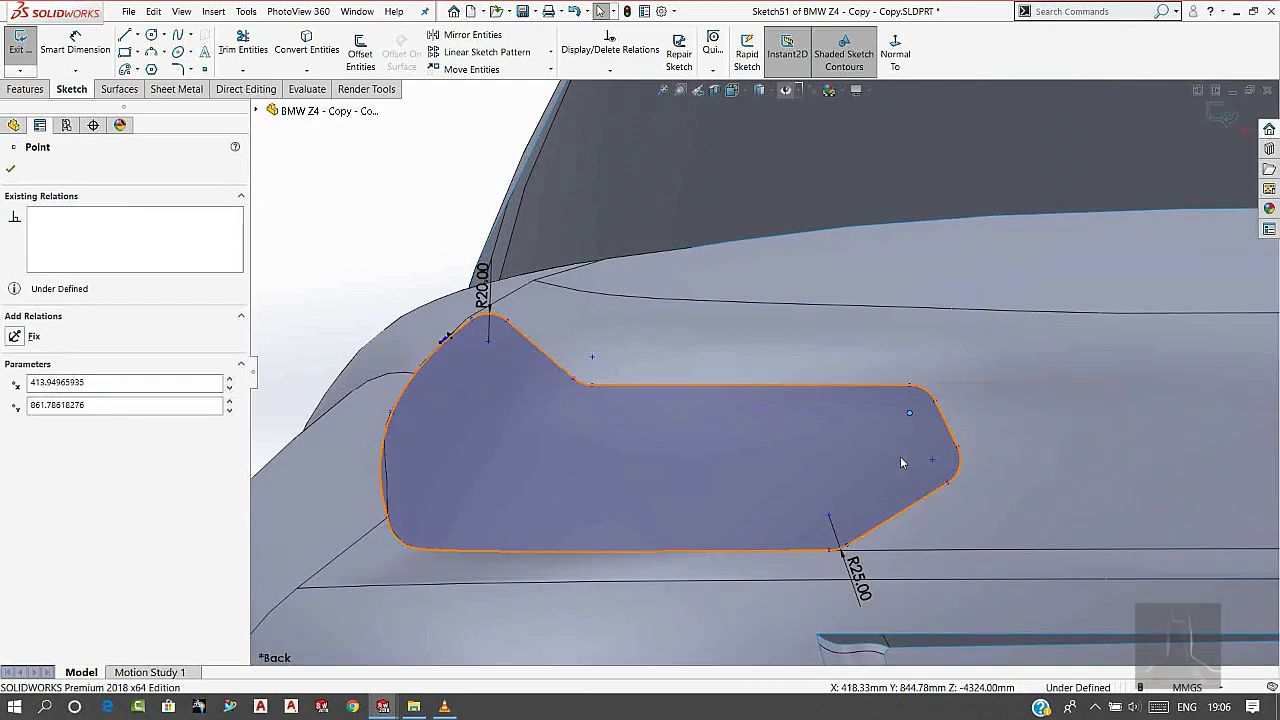
pyautogui.click(999, 423)
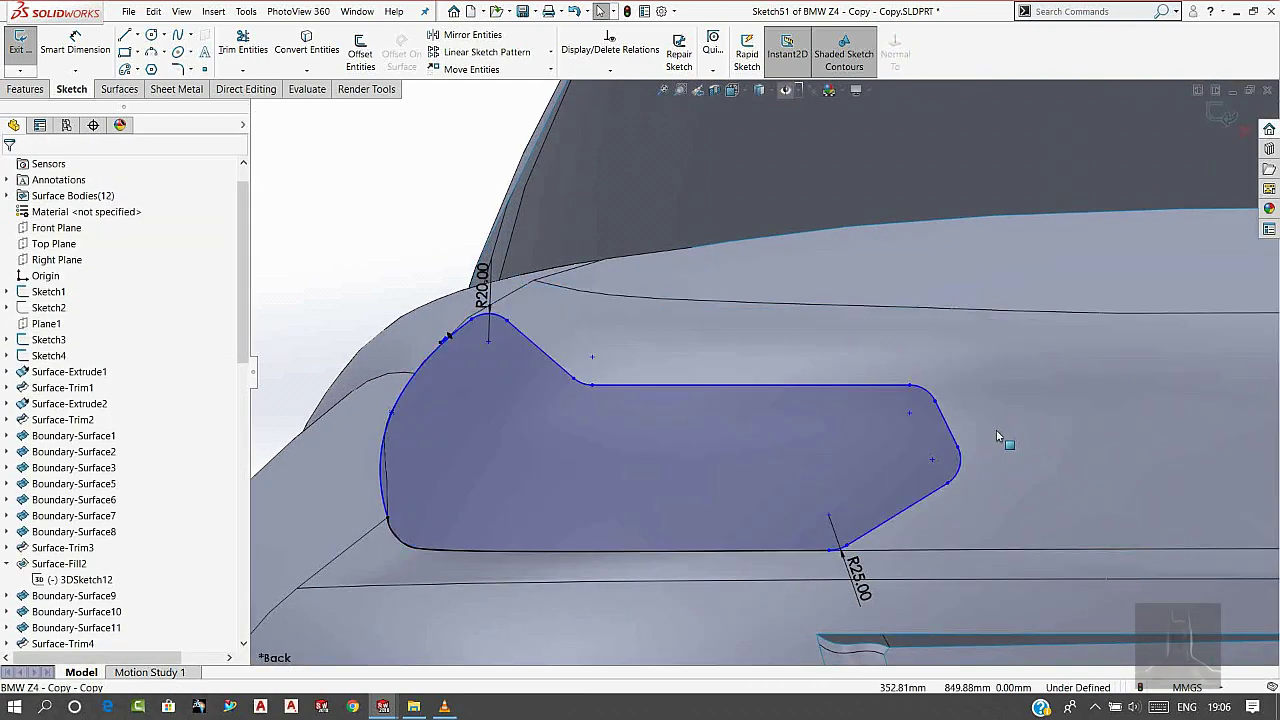
pyautogui.scroll(3, 995, 430)
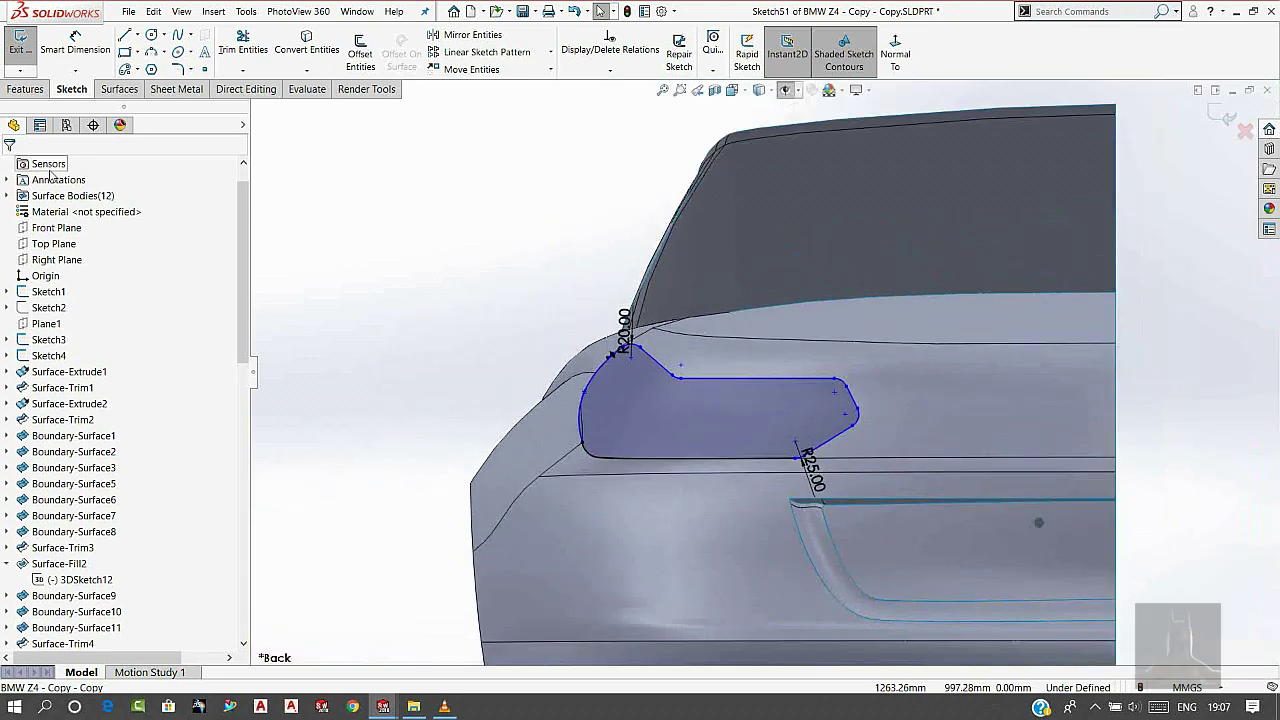
# - Project Sketch51 onto the rear deck face as Split Line18
pyautogui.click(117, 89)
pyautogui.click(798, 48)
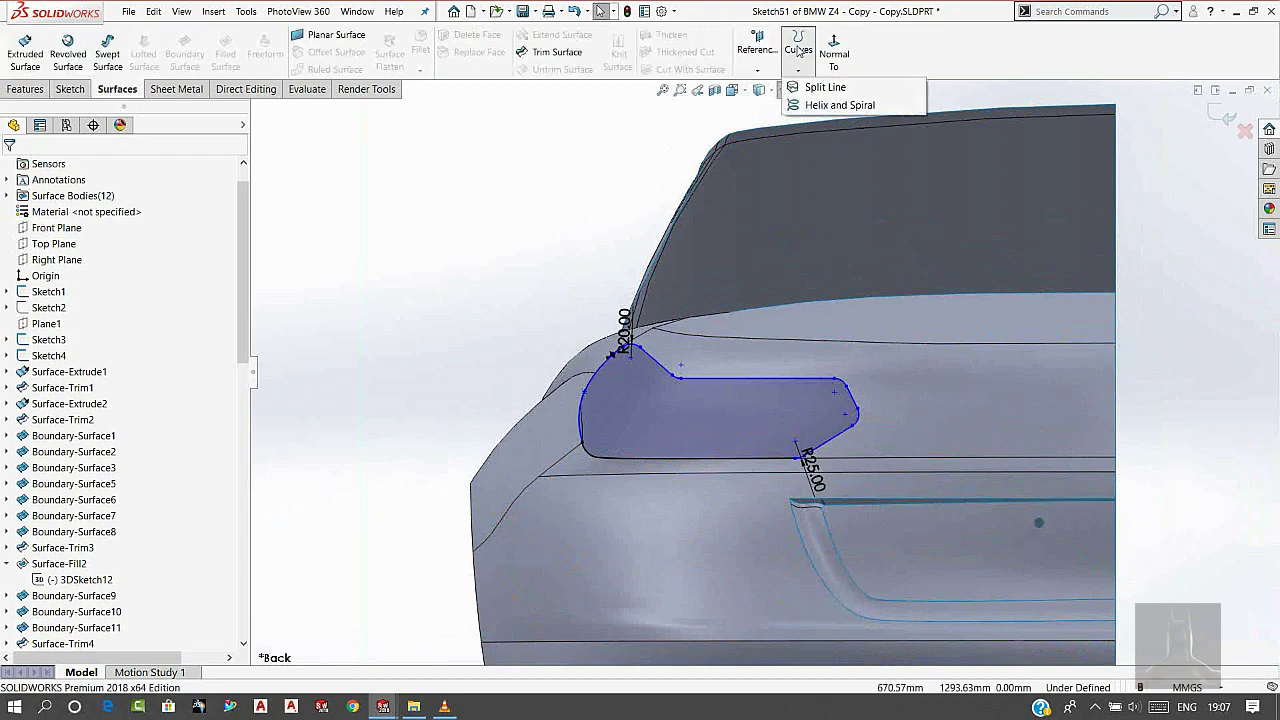
pyautogui.click(805, 88)
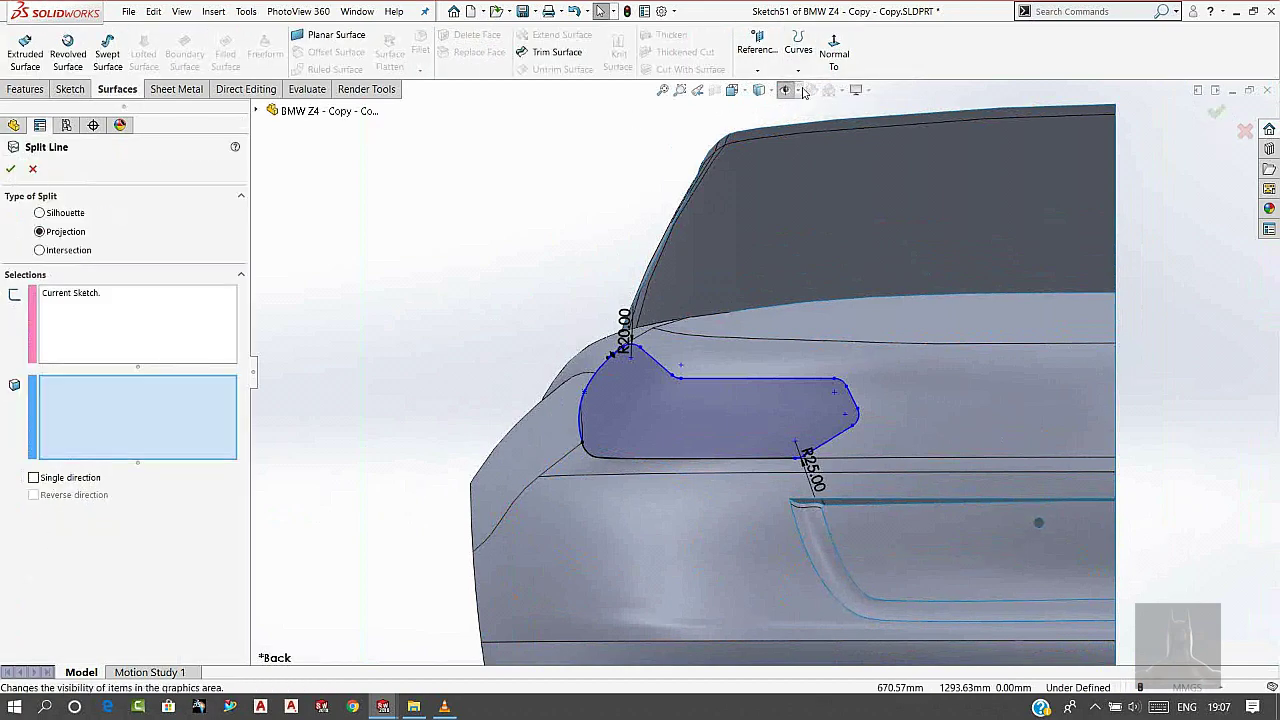
pyautogui.click(912, 391)
pyautogui.scroll(-3, 684, 408)
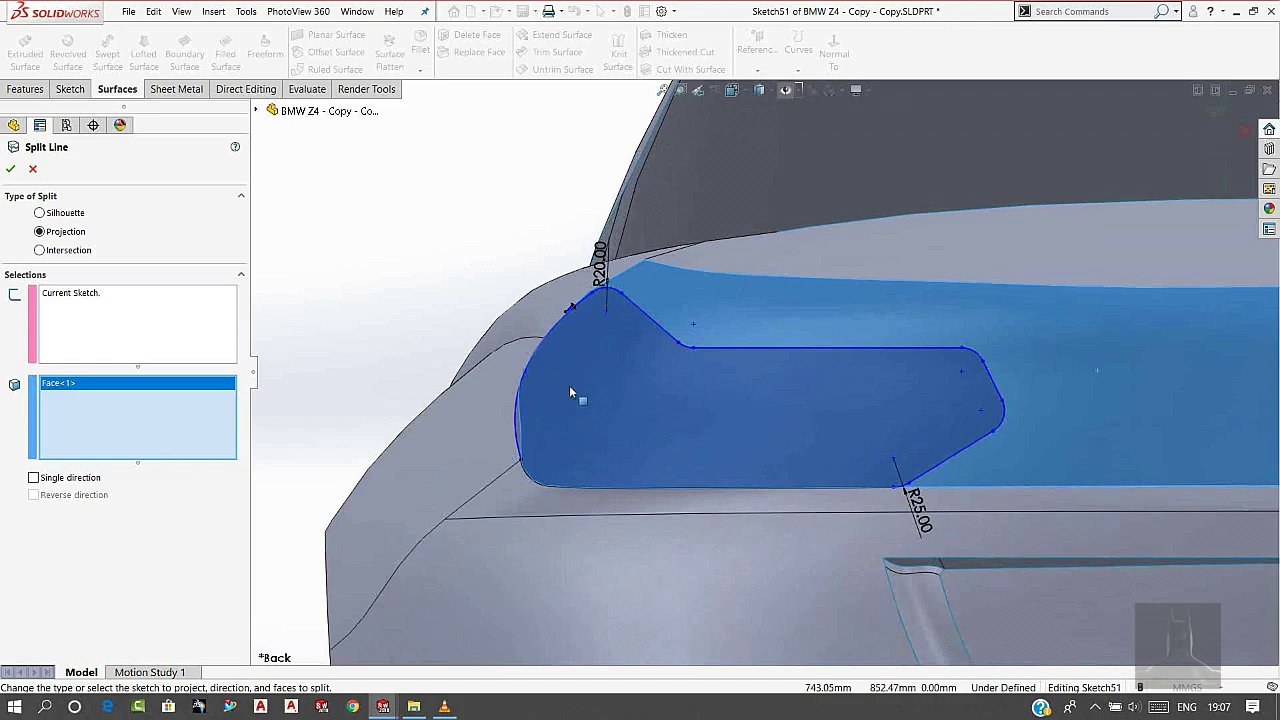
pyautogui.scroll(-2, 569, 390)
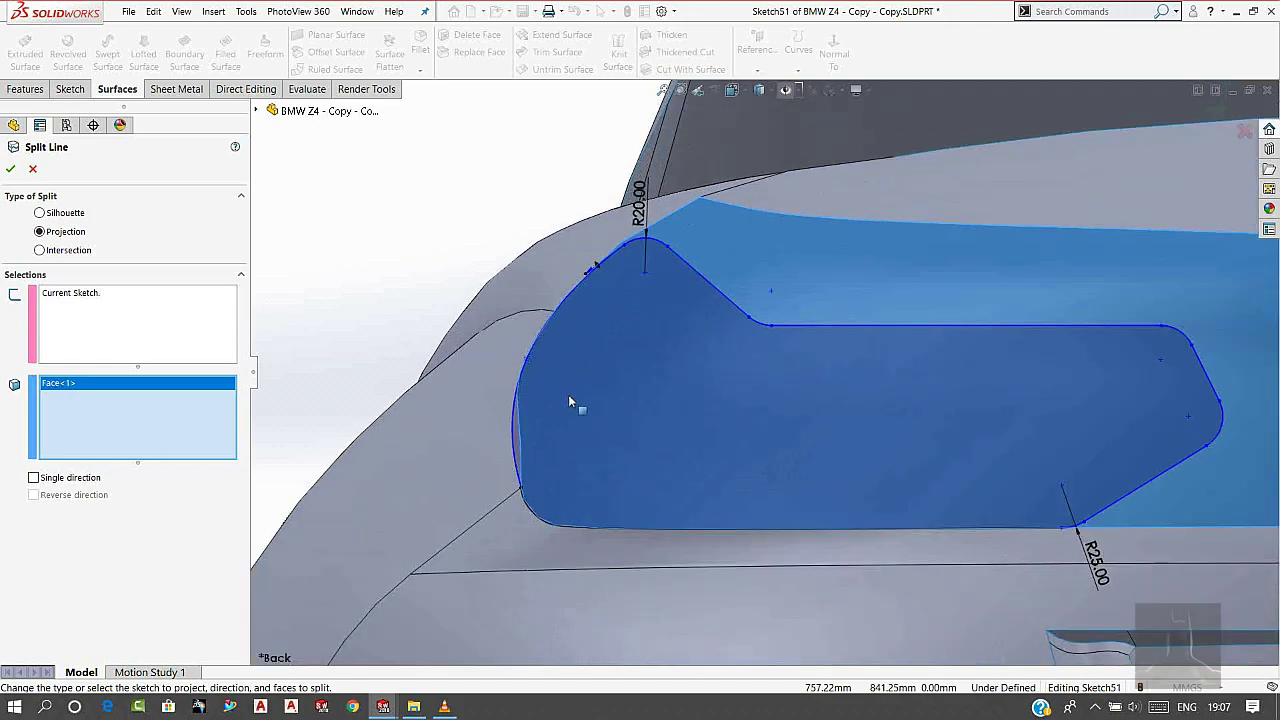
pyautogui.click(11, 170)
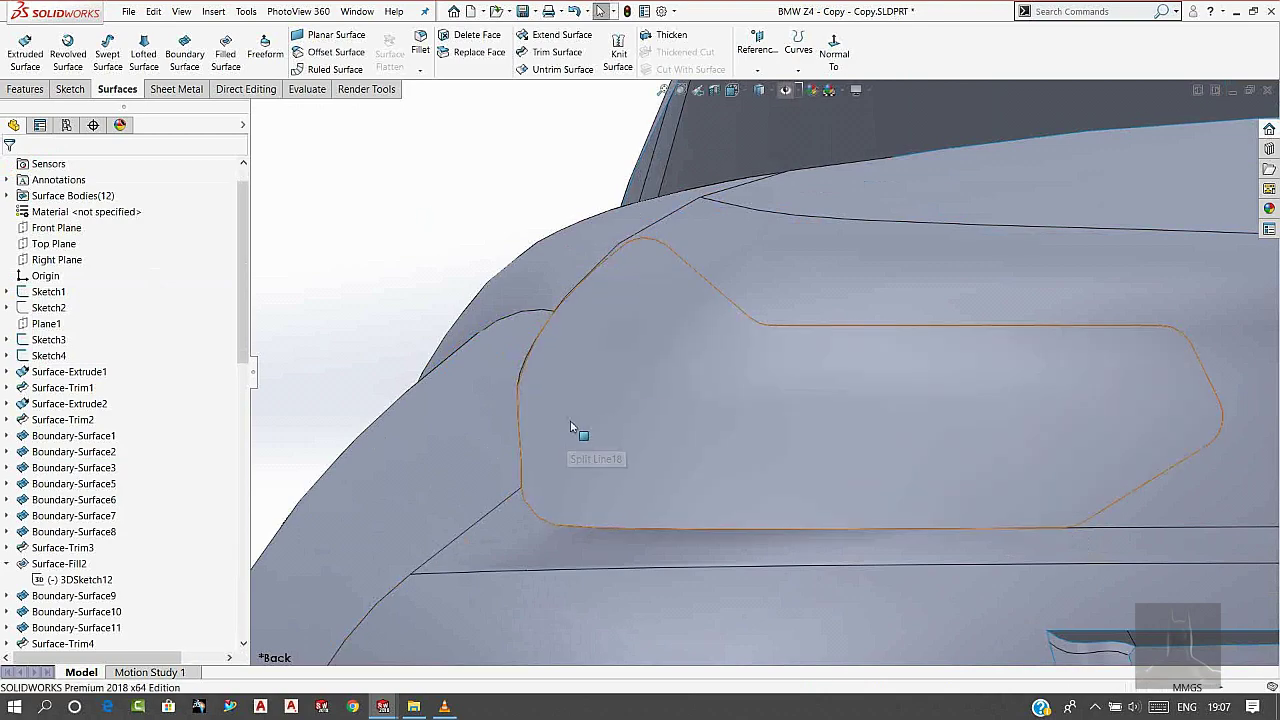
pyautogui.scroll(3, 789, 397)
pyautogui.moveTo(789, 397)
pyautogui.mouseDown(button='middle')
pyautogui.moveTo(897, 420)
pyautogui.moveTo(661, 378)
pyautogui.mouseUp(button='middle')
pyautogui.scroll(-2, 904, 405)
pyautogui.click(661, 378)
pyautogui.scroll(-3, 661, 378)
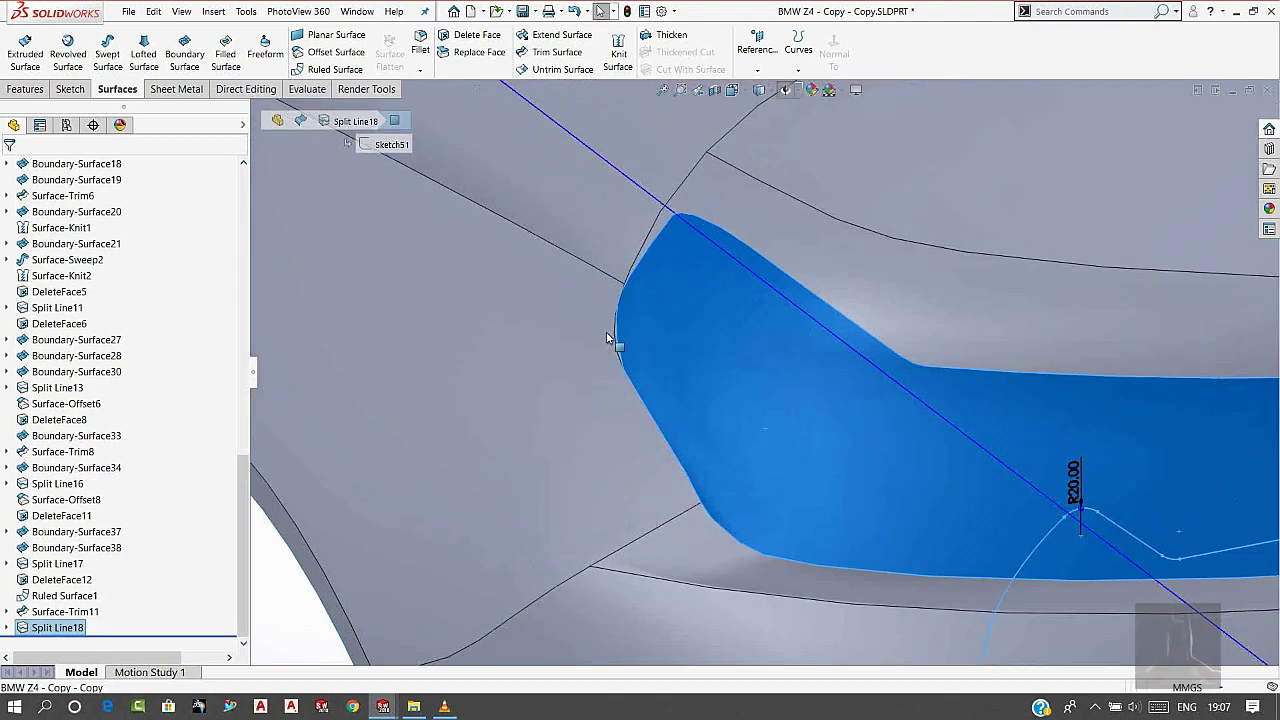
pyautogui.scroll(-2, 611, 337)
pyautogui.click(707, 378)
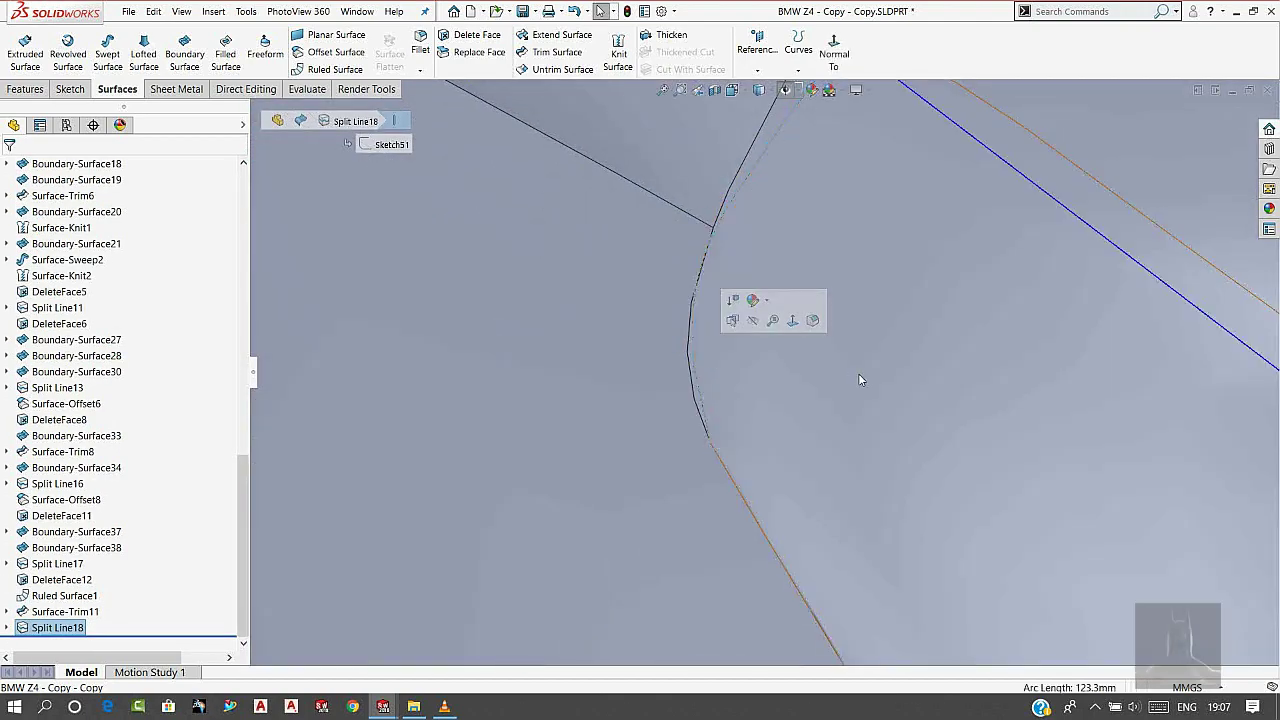
pyautogui.scroll(2, 858, 373)
pyautogui.scroll(3, 927, 378)
pyautogui.scroll(2, 951, 387)
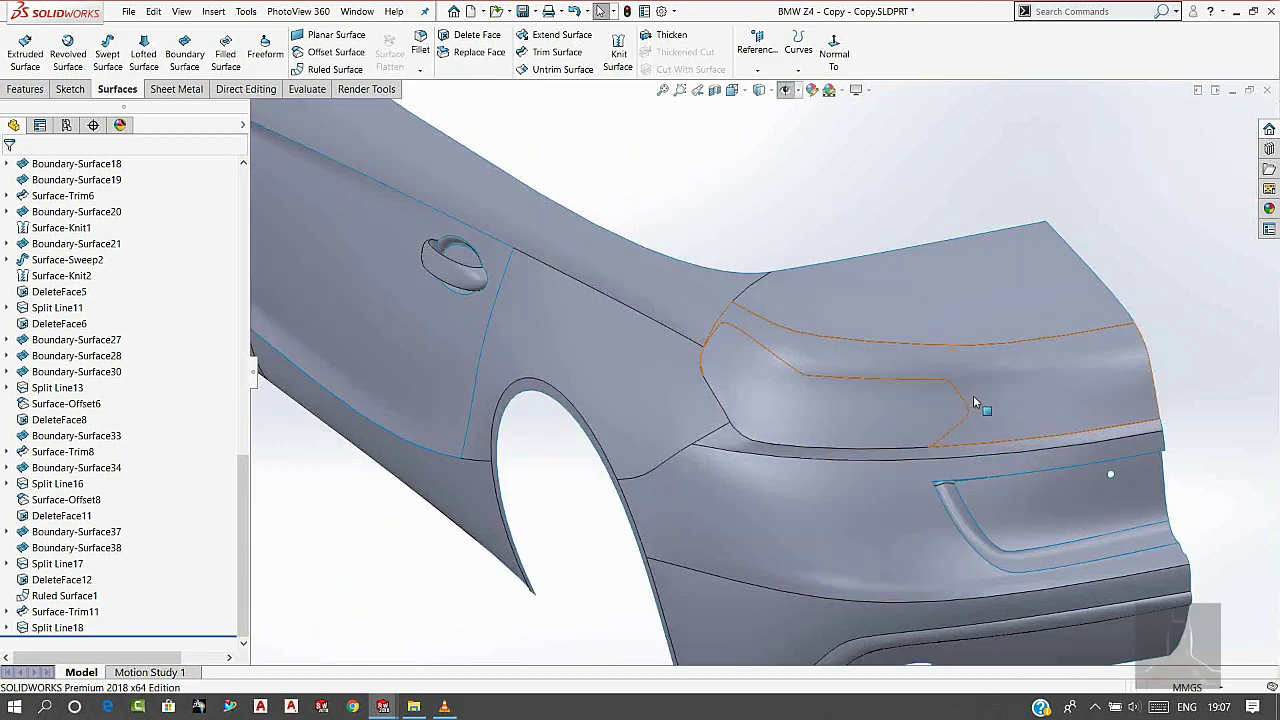